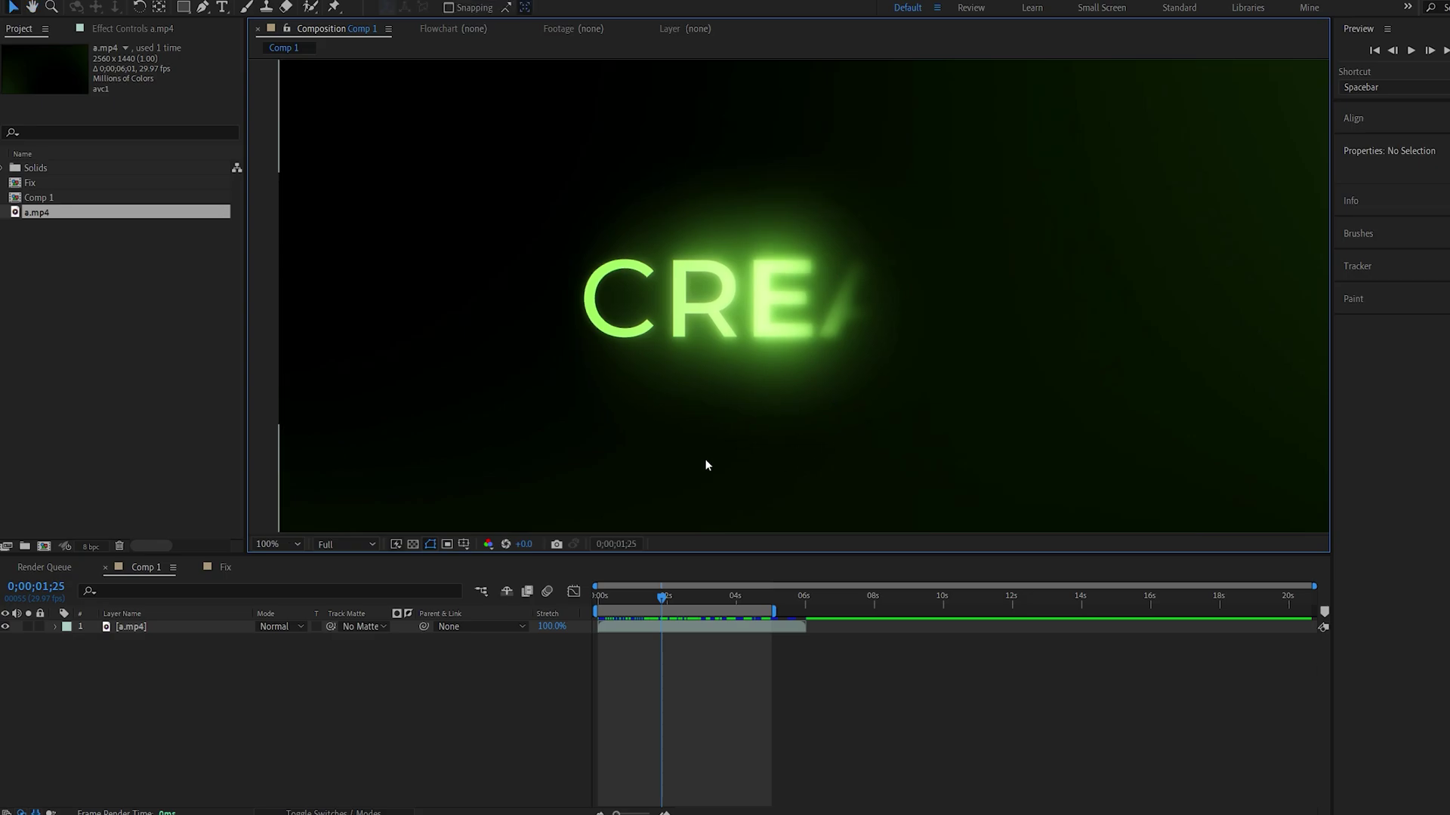
Look over the CREA glow reference around two seconds and delete the a.mp4 layer from Comp 1
scroll(742, 374, up, 2)
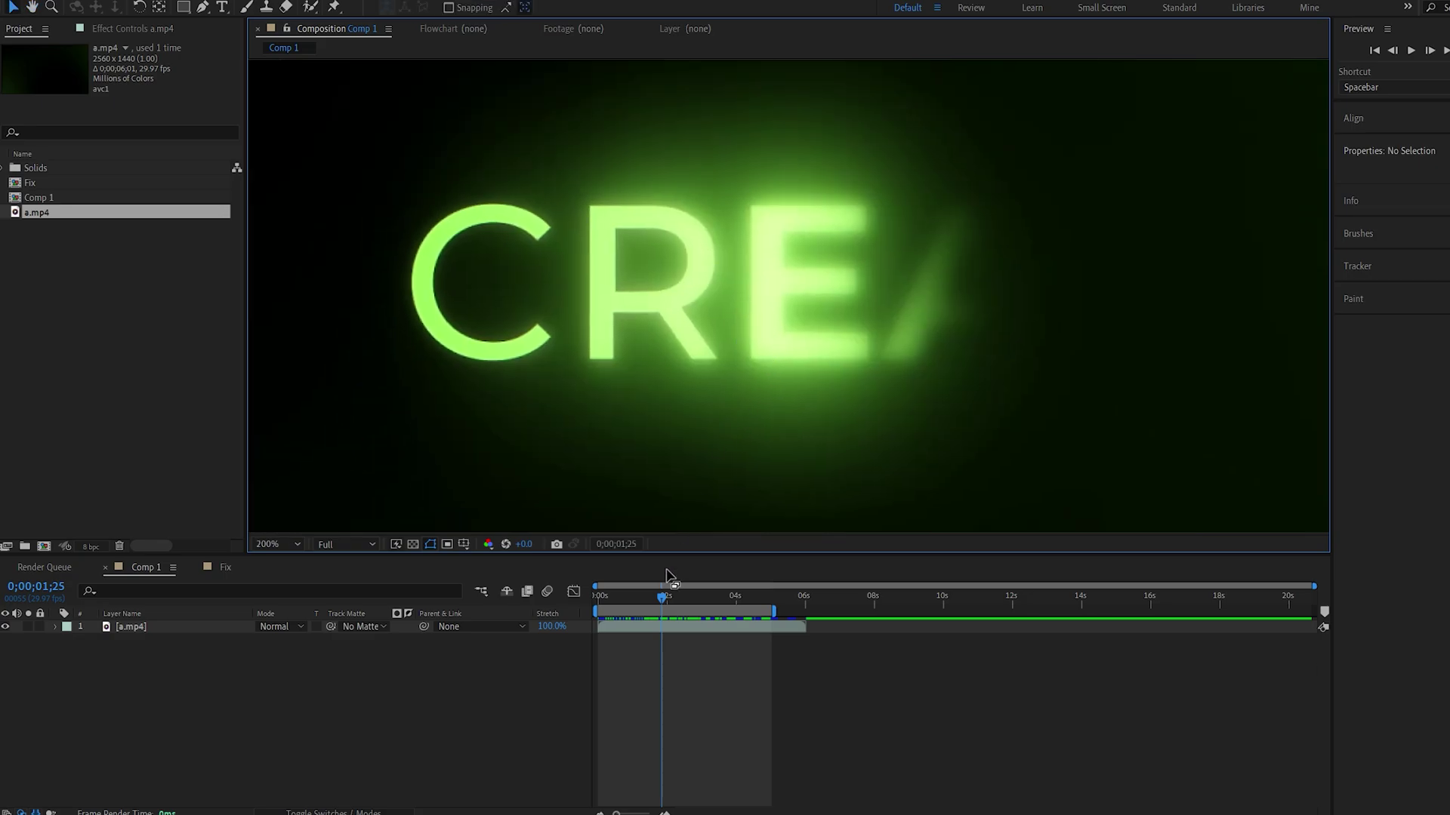
mouse_move(670, 599)
mouse_down()
mouse_move(650, 599)
mouse_move(668, 600)
mouse_up()
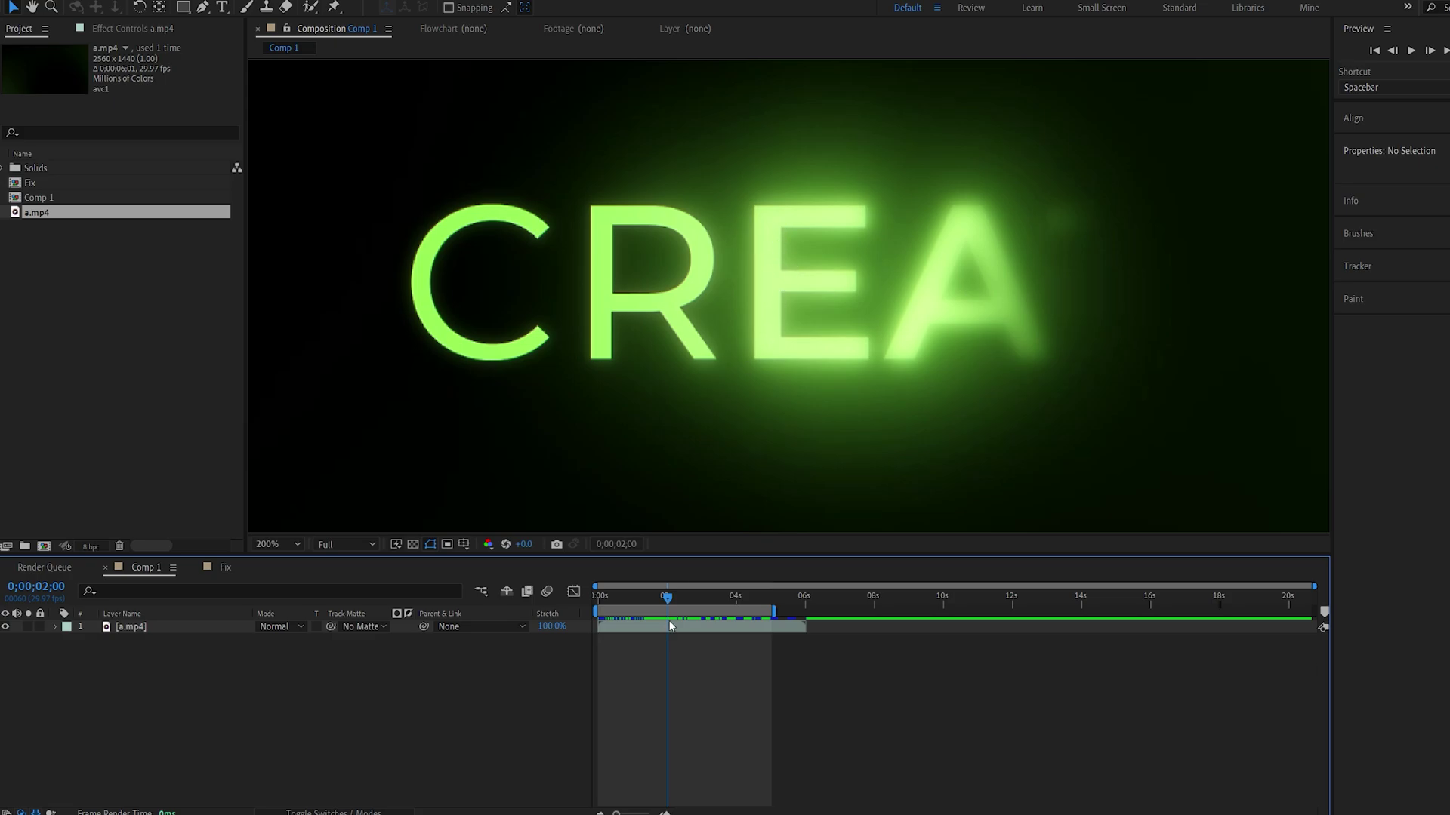
drag(673, 599, 657, 600)
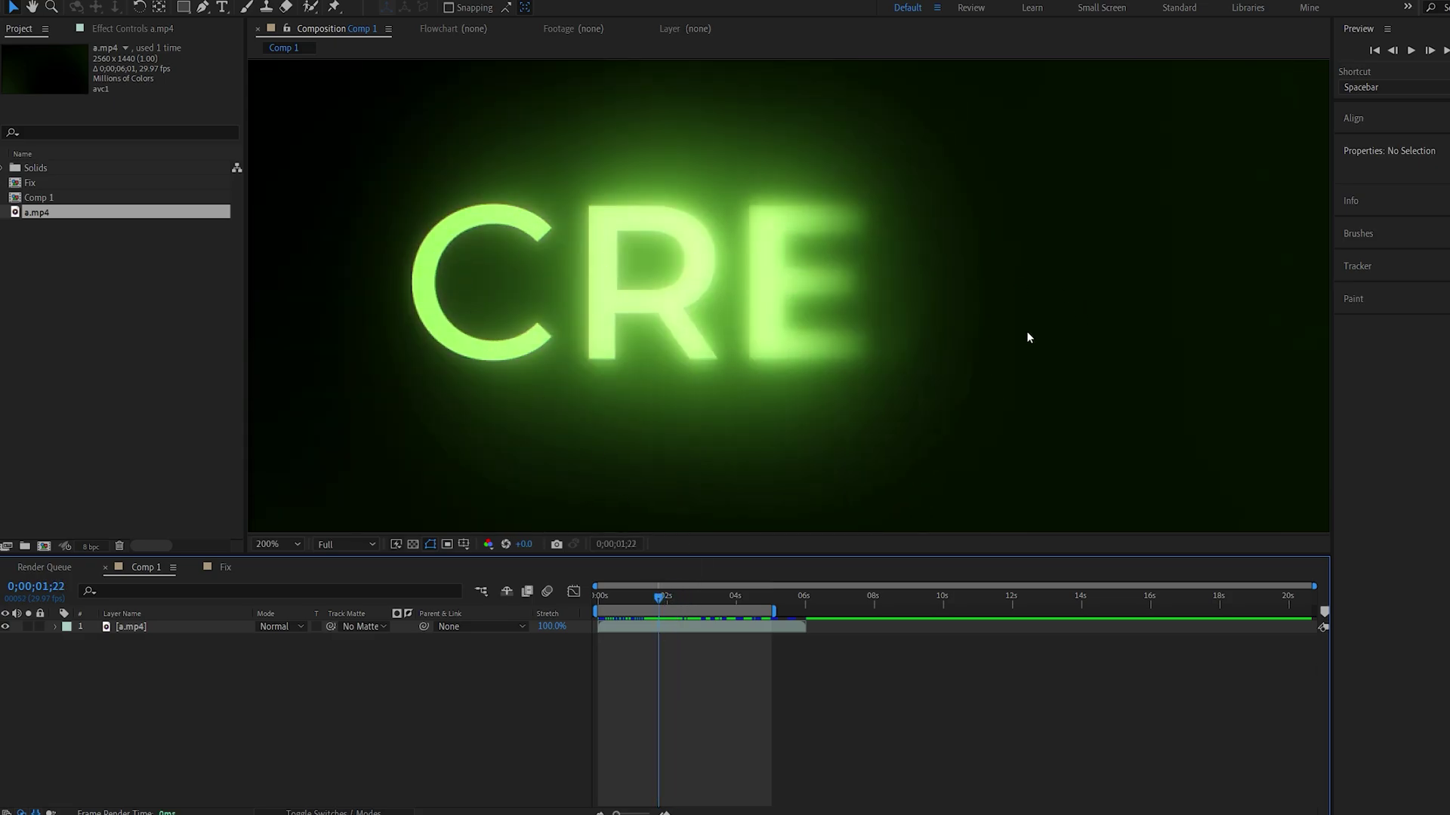
key(comma)
key(Delete)
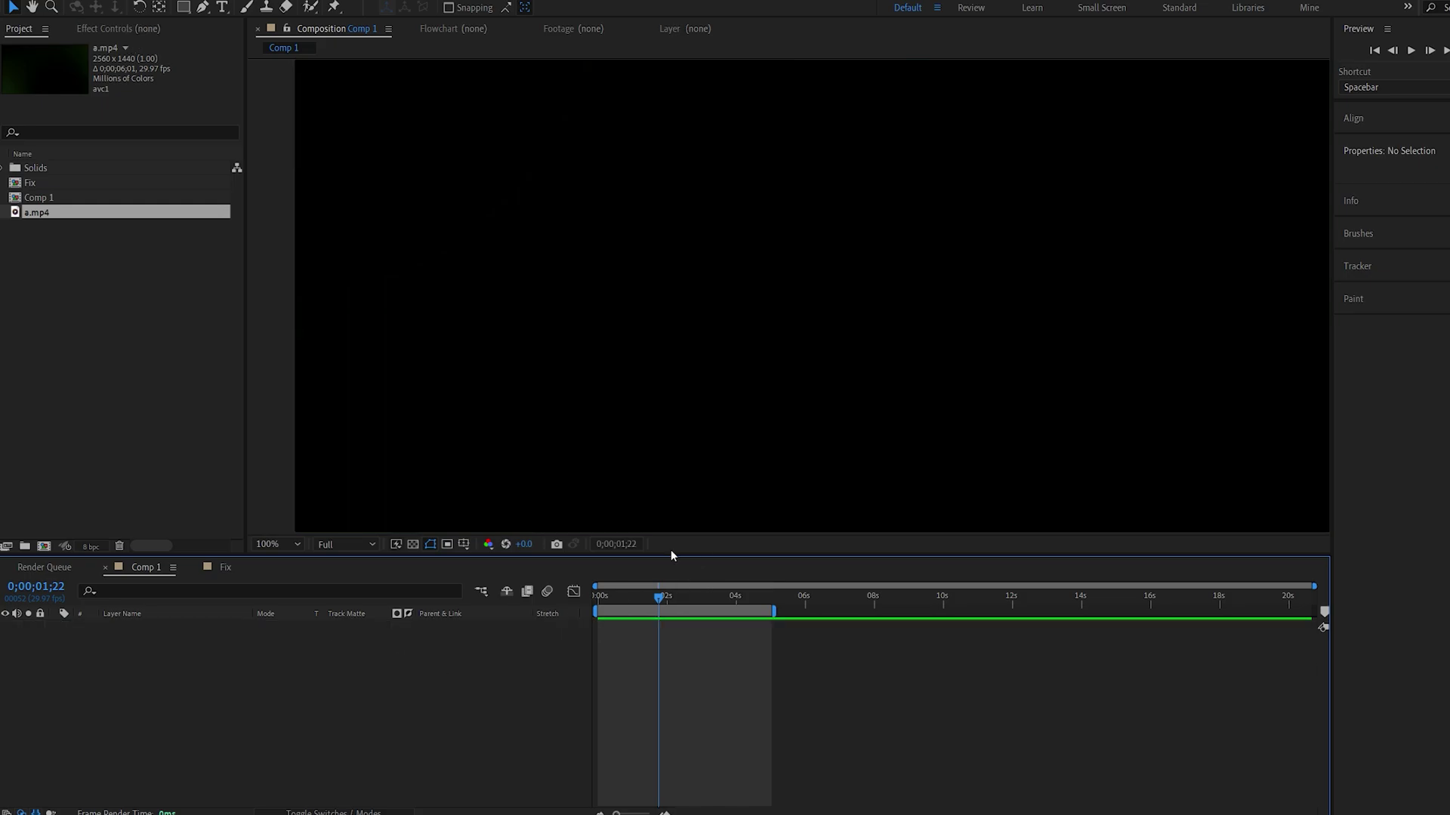
Create a new text layer reading "GLOW" in Comp 1
right_click(407, 674)
mouse_move(445, 502)
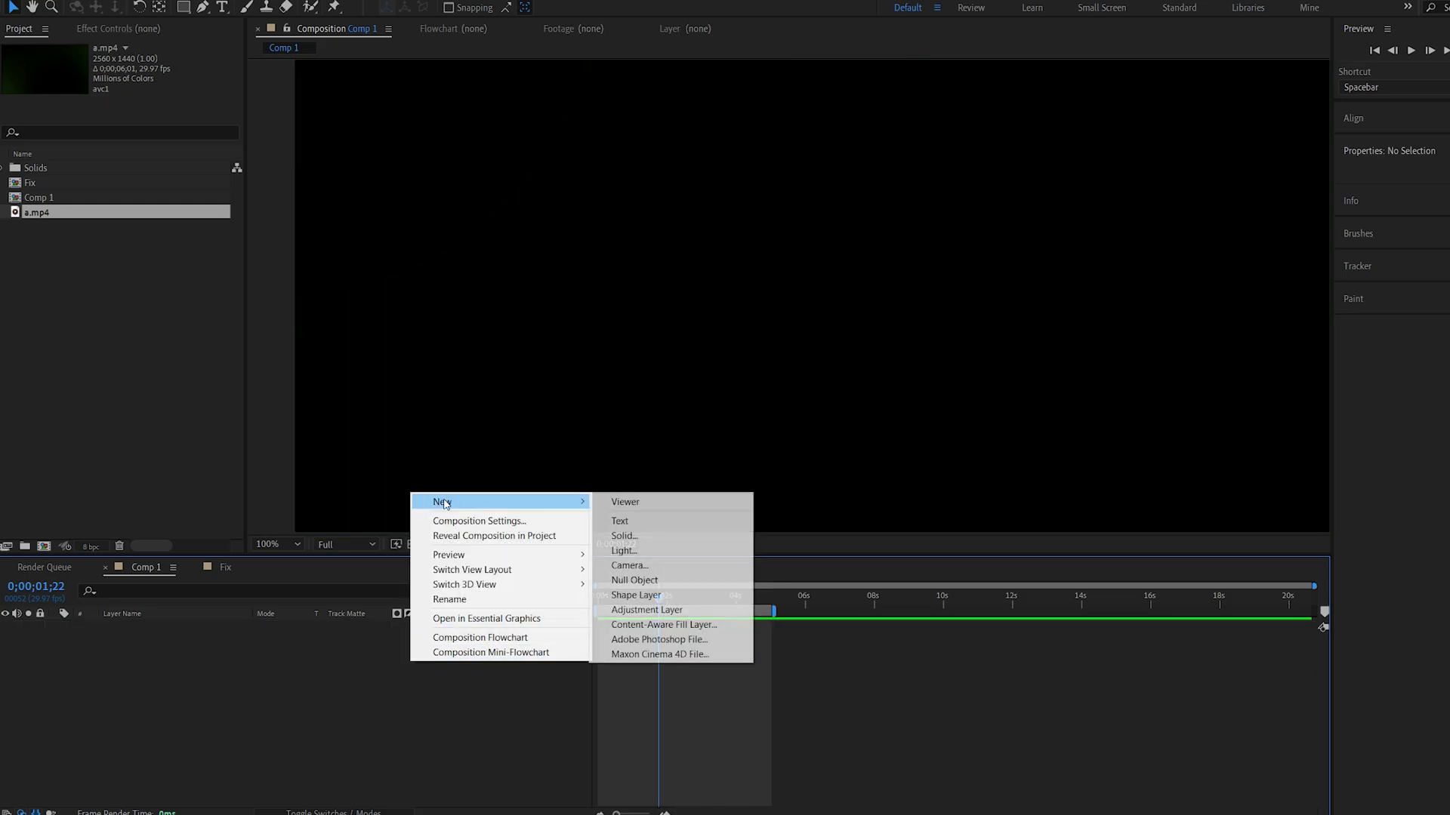
click(690, 522)
text(GLOW)
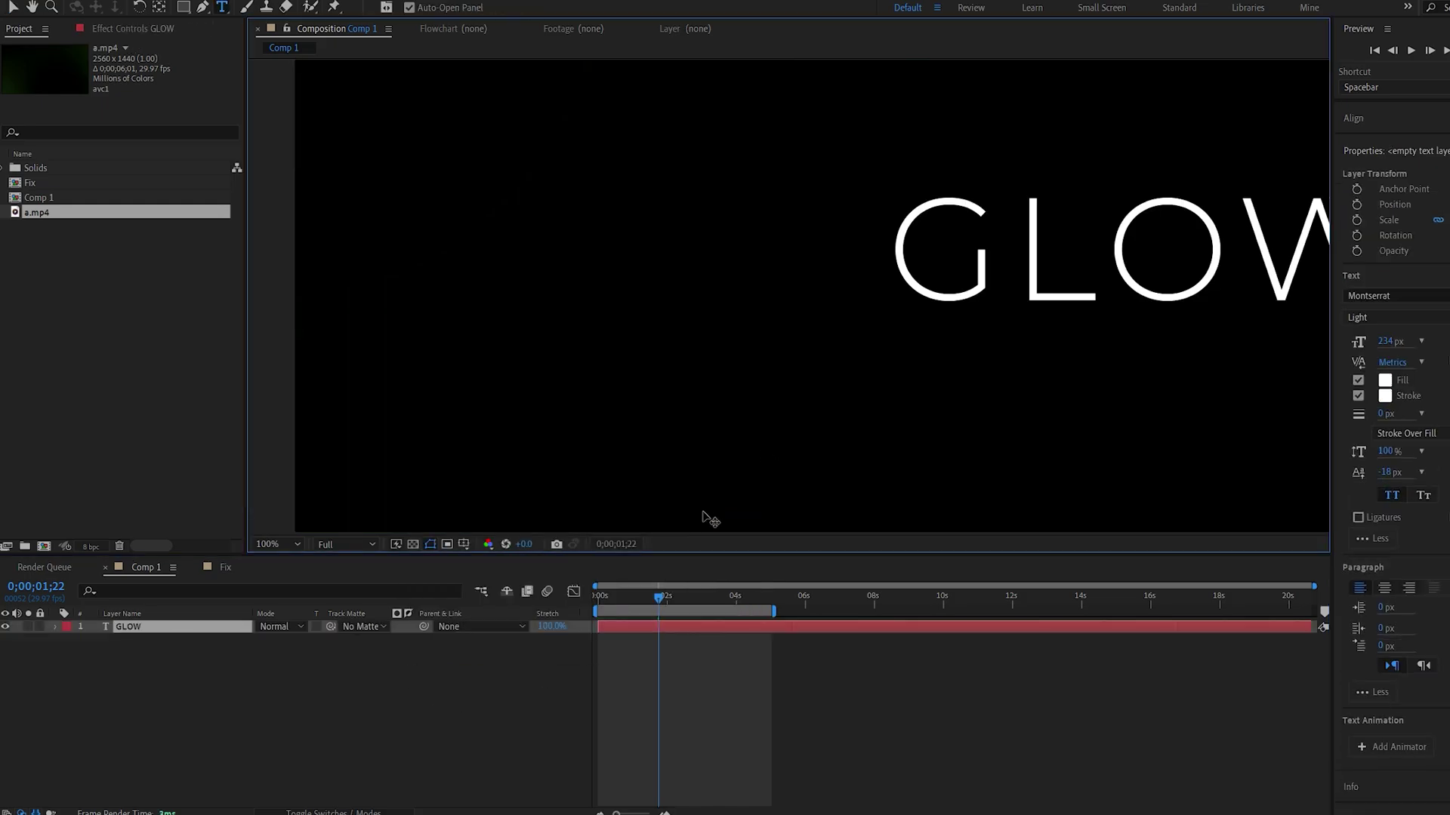
Center the GLOW text layer in the composition
click(141, 635)
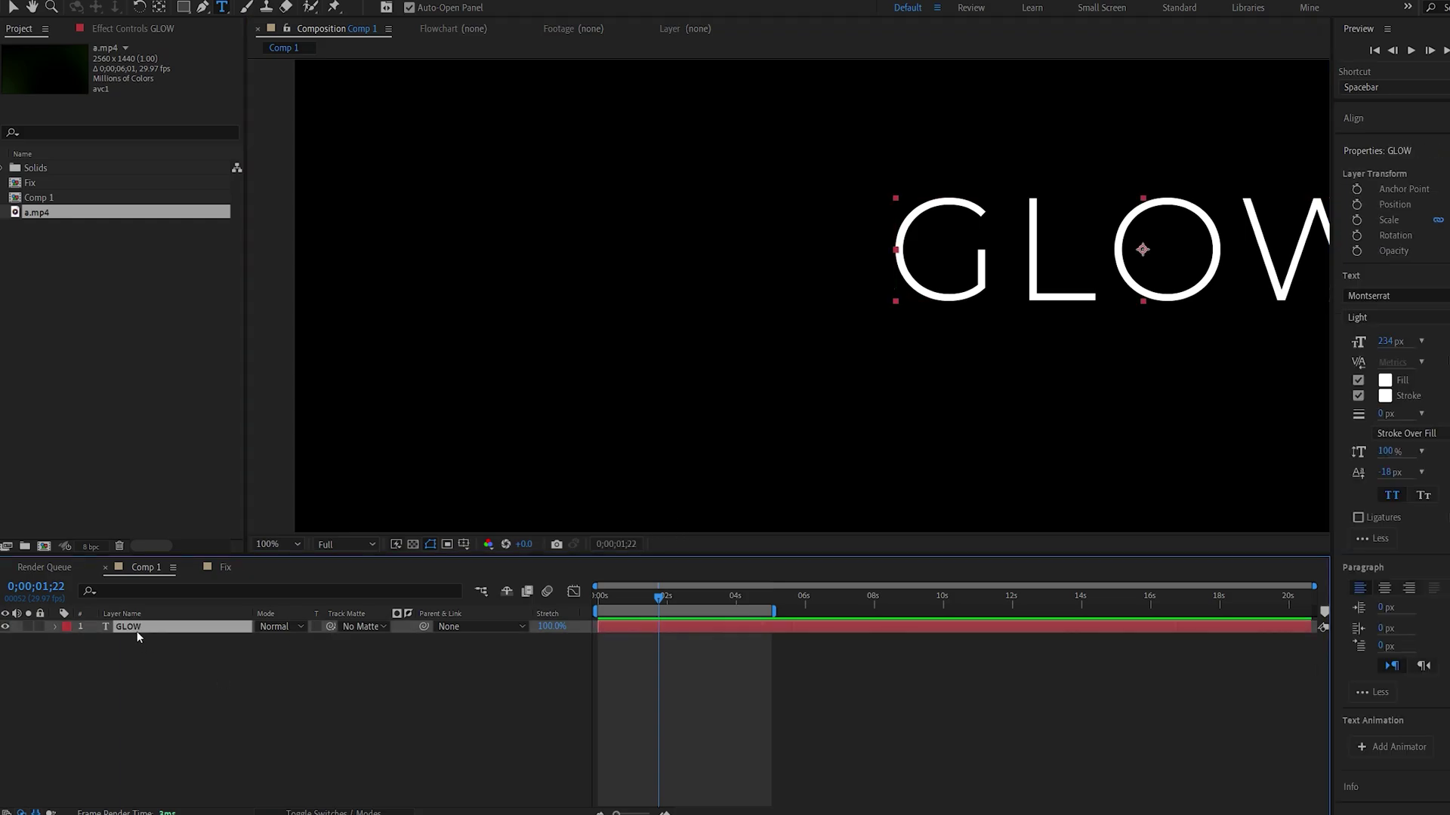
key(ctrl+Home)
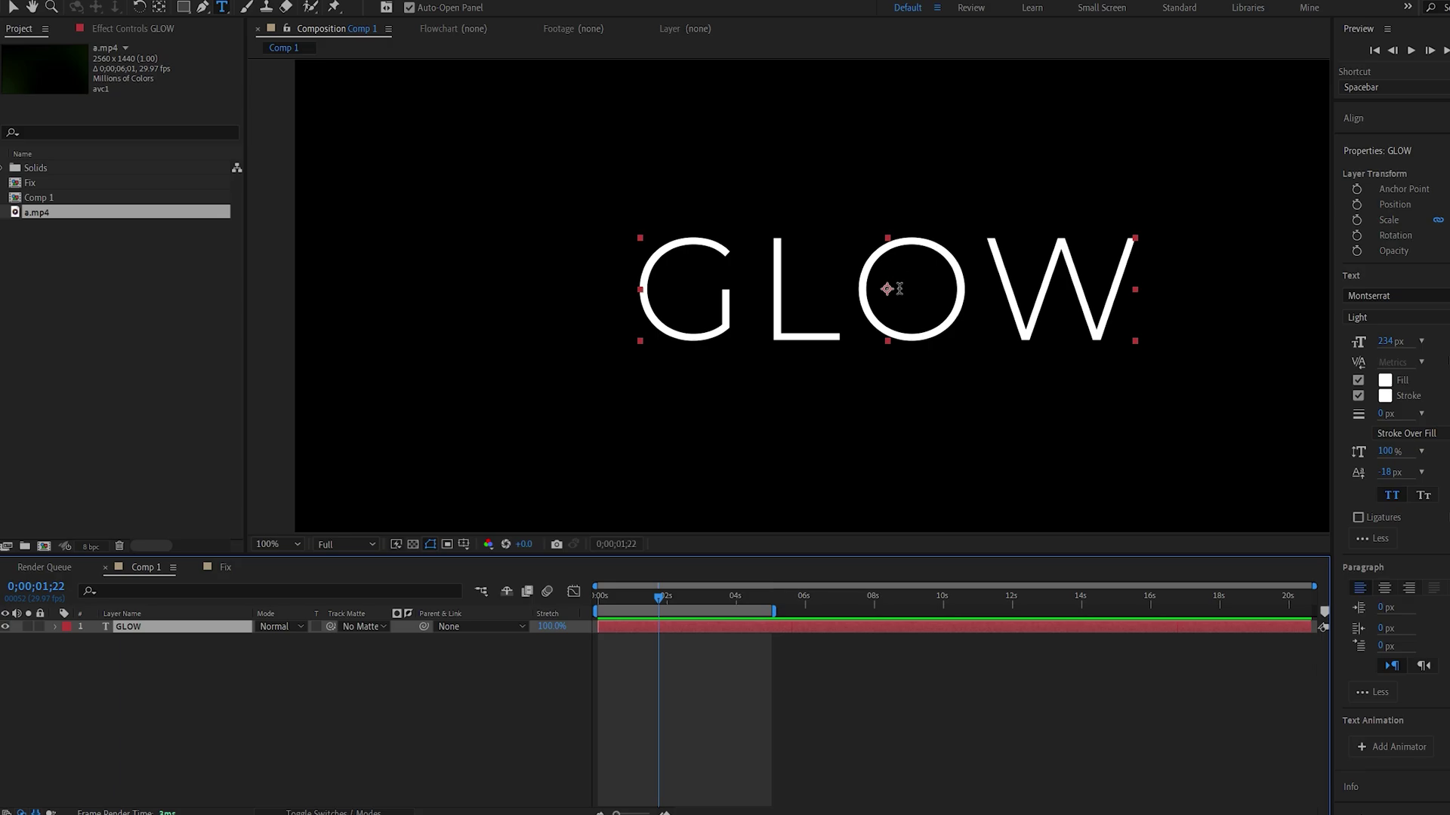
drag(899, 288, 758, 284)
scroll(785, 228, down, 1)
drag(779, 229, 770, 241)
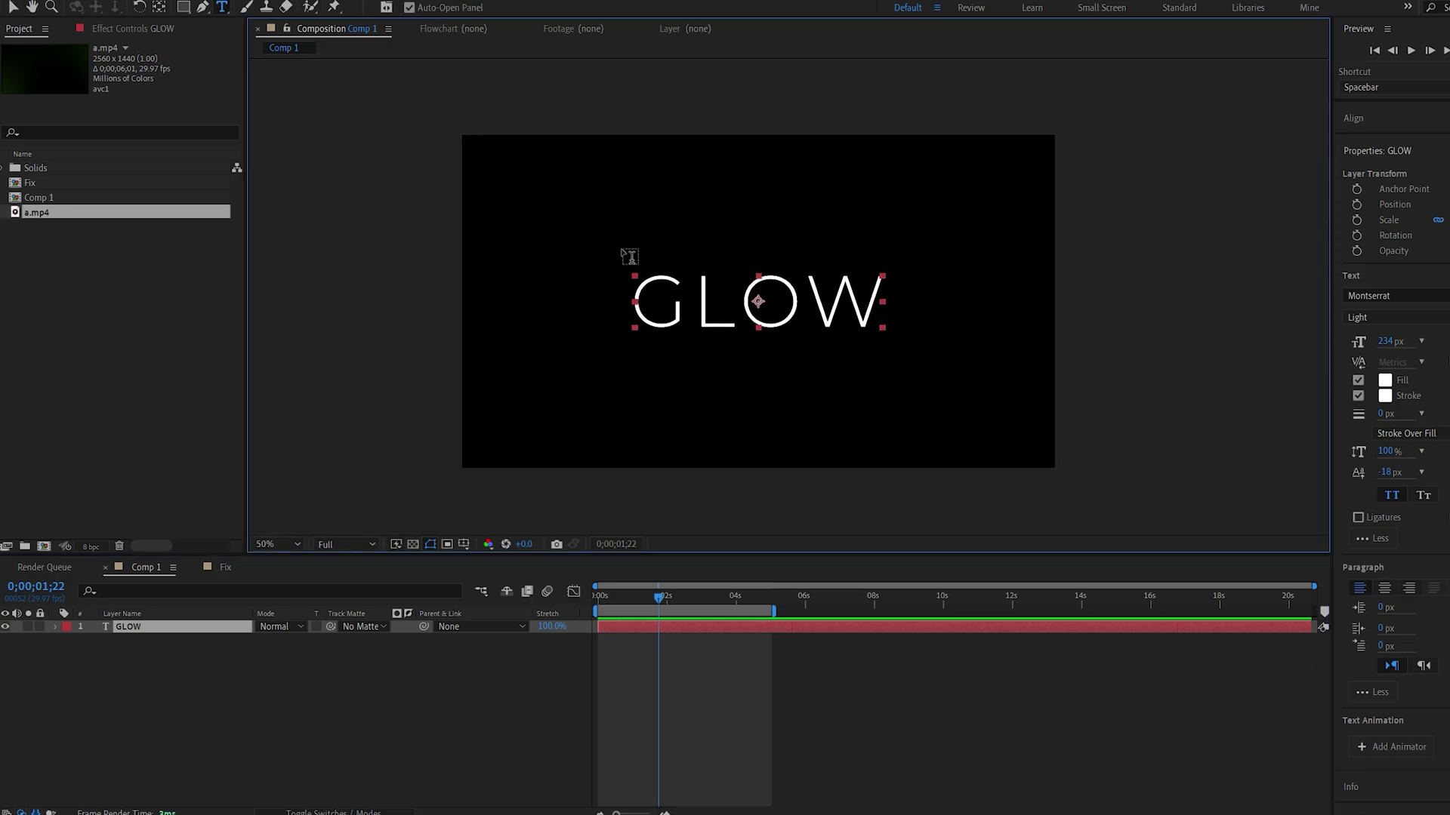
drag(646, 257, 655, 284)
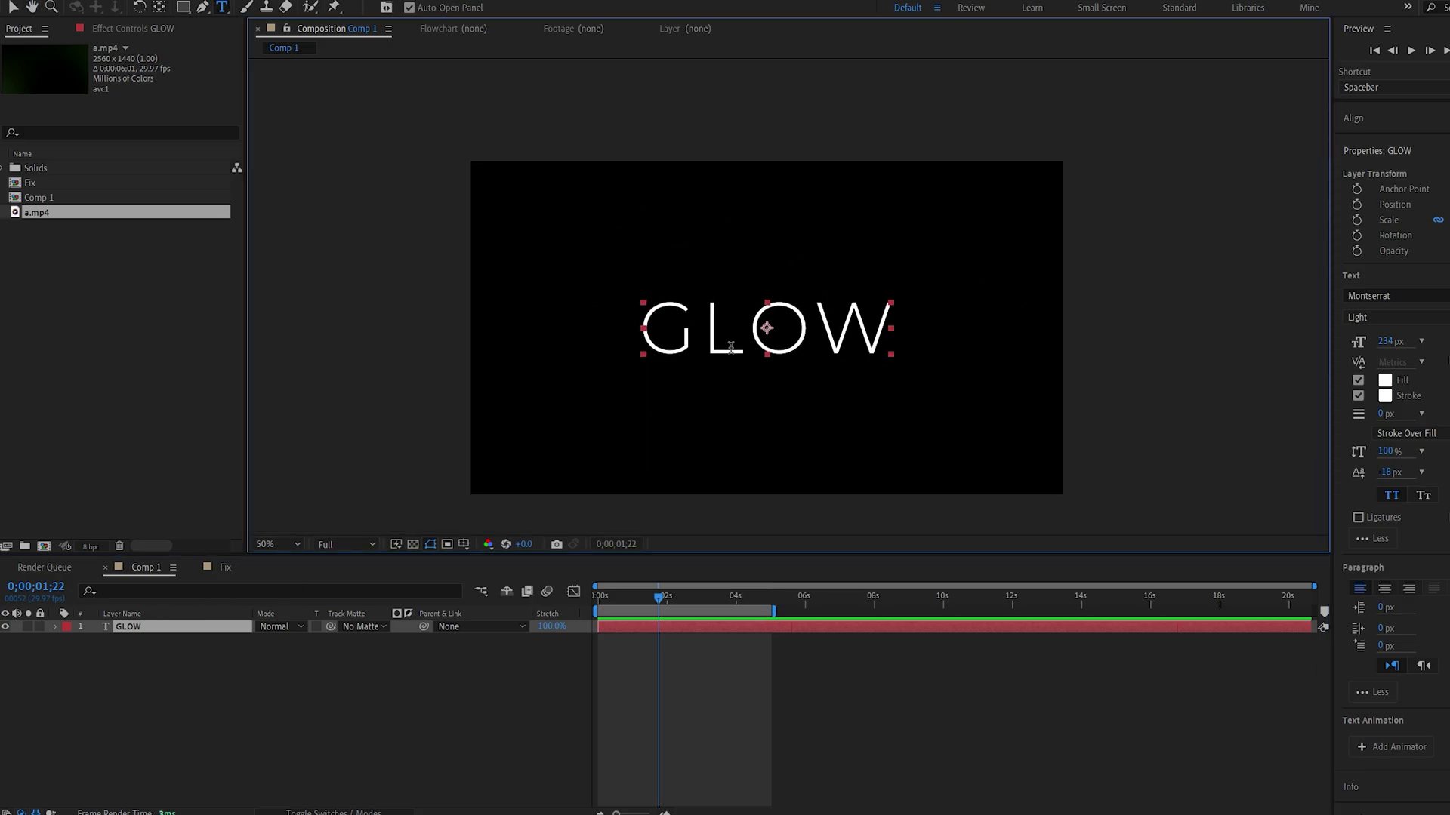
Duplicate the GLOW text layer and set the copy's font style to Bold
click(157, 628)
key(ctrl+d)
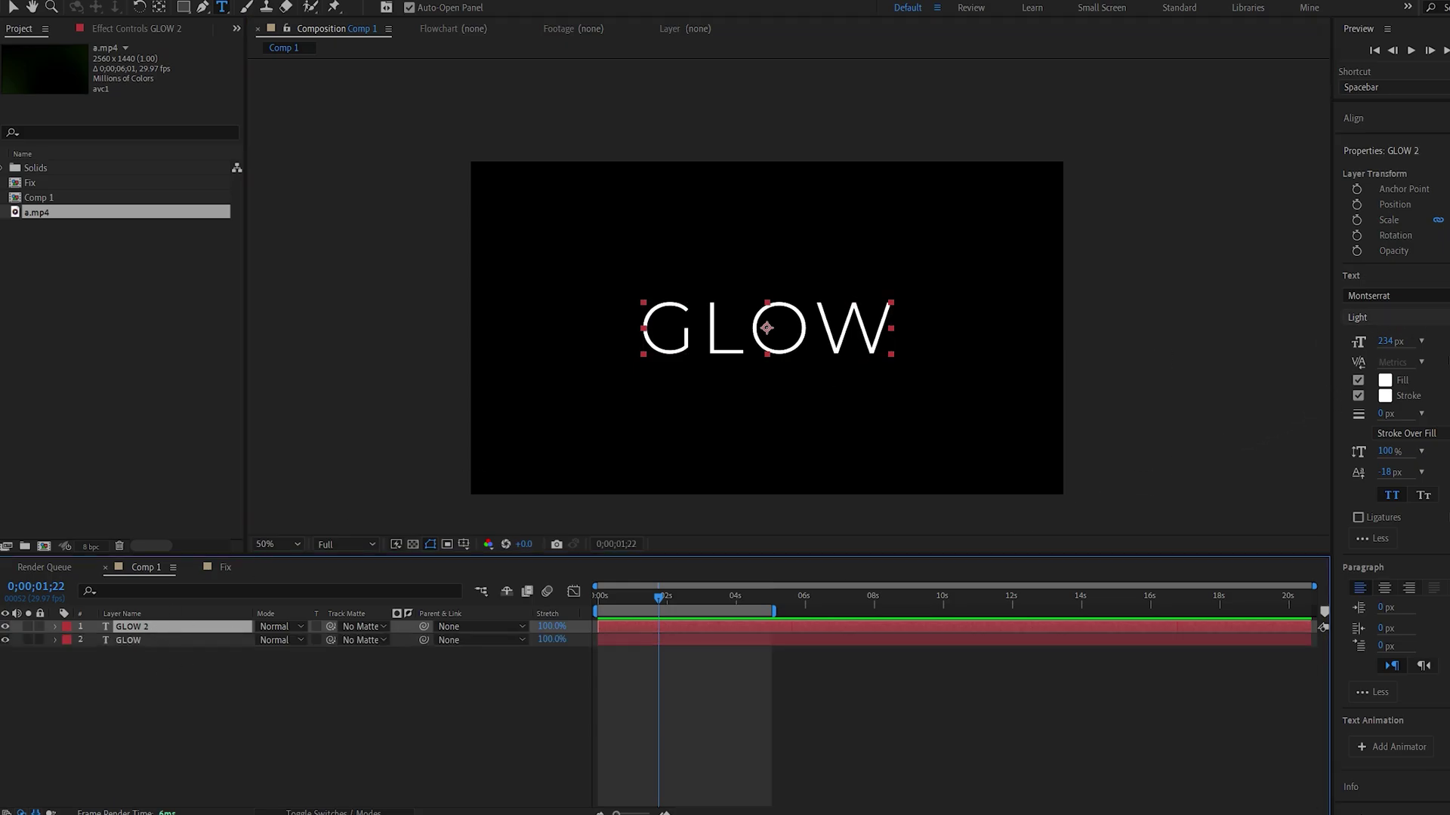
click(1393, 317)
click(1400, 398)
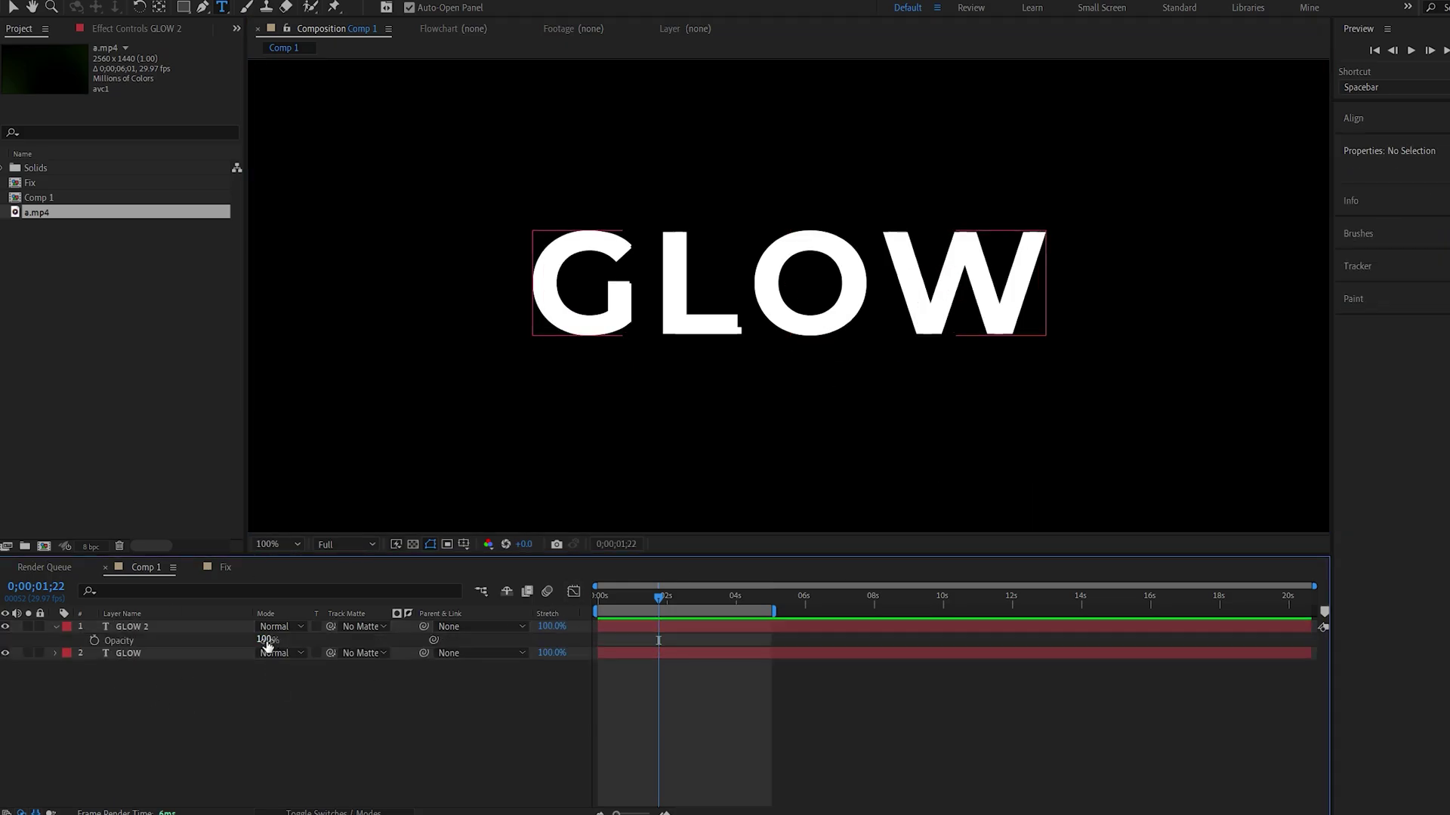
Lower the bold copy's opacity to 34% and fit the Light text inside its letters by adjusting position and tracking
drag(267, 645, 218, 648)
key(period)
click(124, 652)
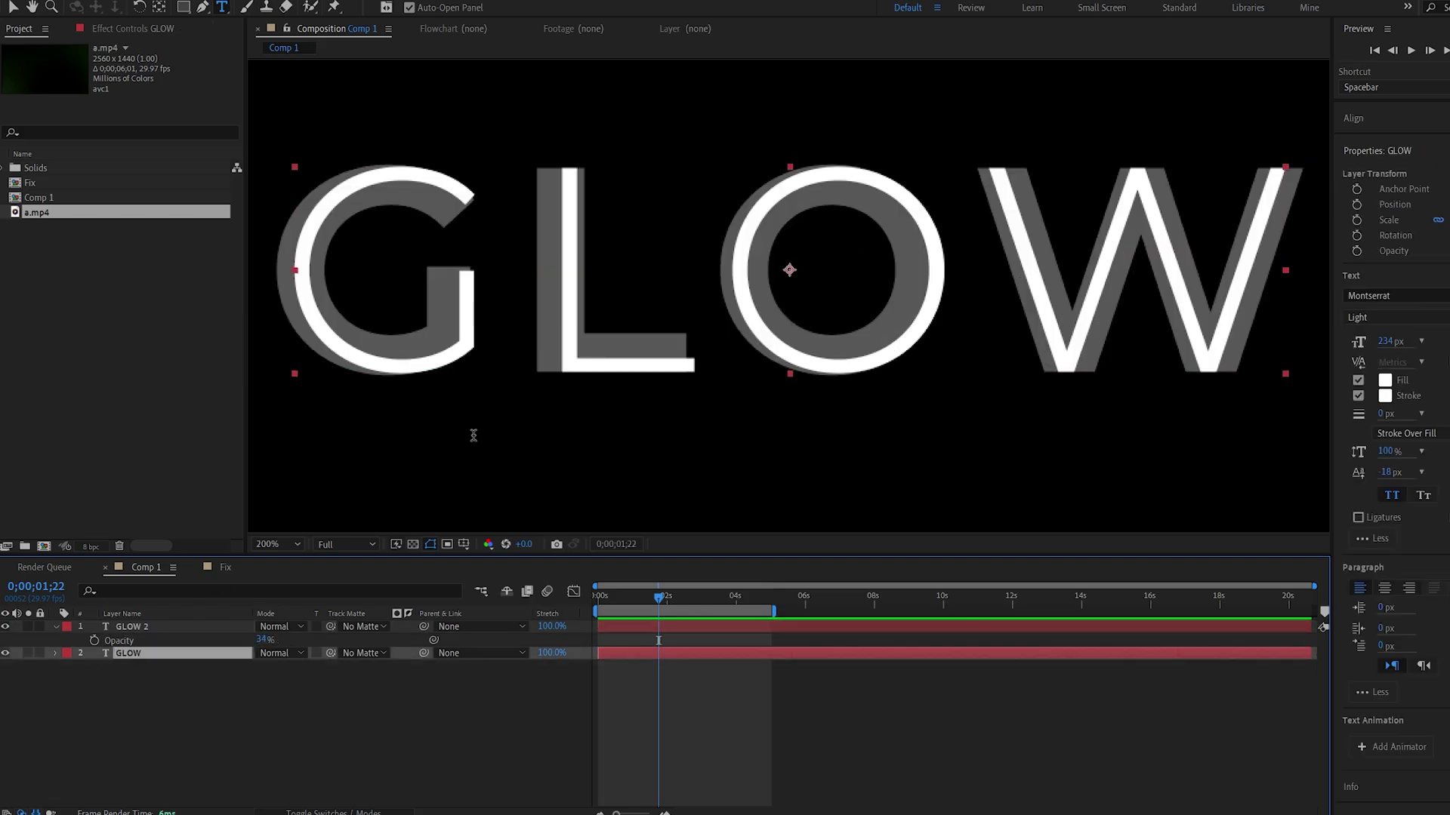
drag(410, 357, 422, 352)
key(v)
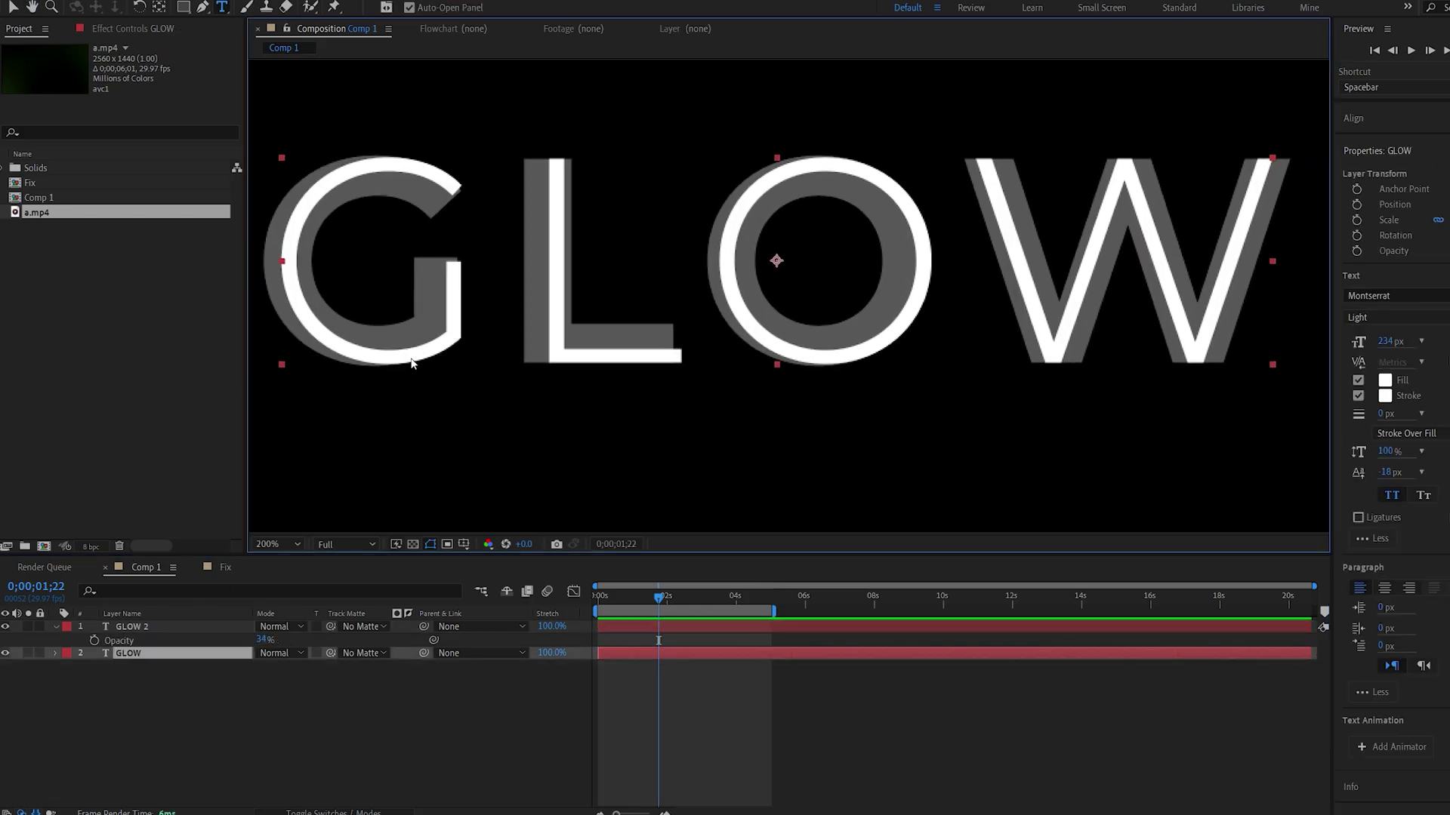
drag(1437, 362, 1449, 362)
drag(563, 359, 551, 360)
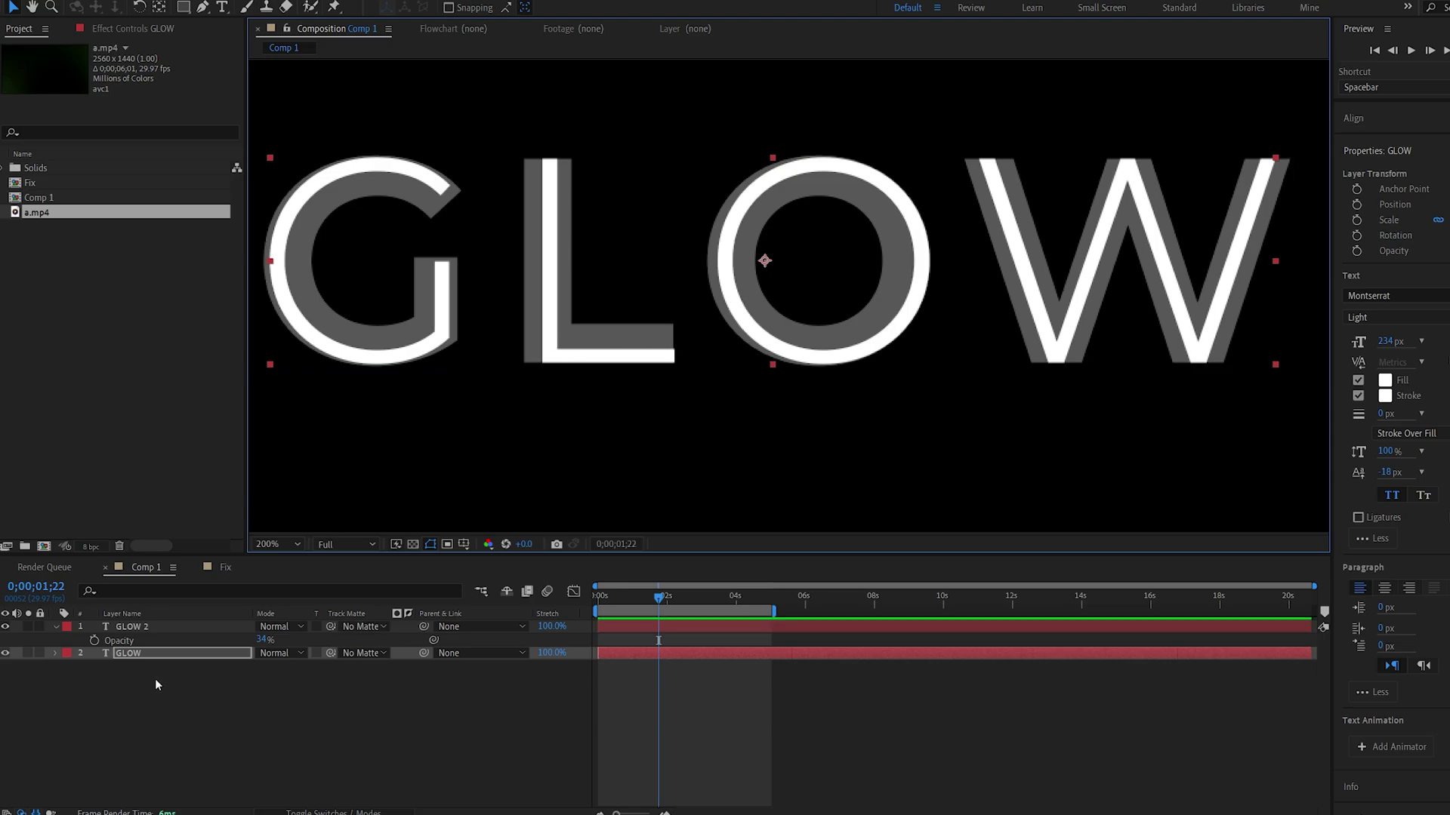
Restore the bold GLOW 2 layer's opacity to 100%
drag(263, 640, 406, 641)
click(134, 665)
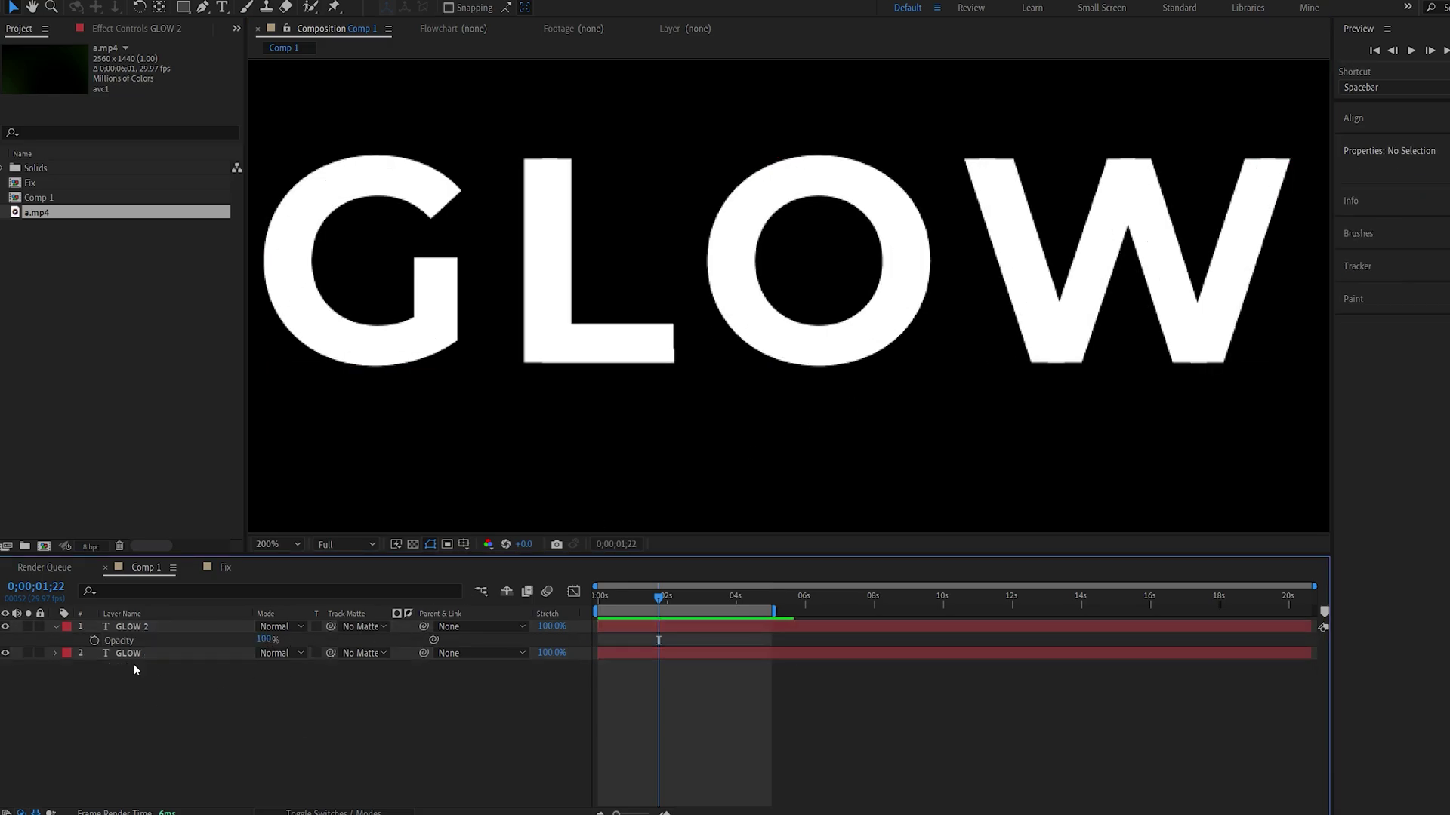
scroll(657, 350, down, 1)
Create shape outlines from both the GLOW 2 and GLOW text layers
click(139, 627)
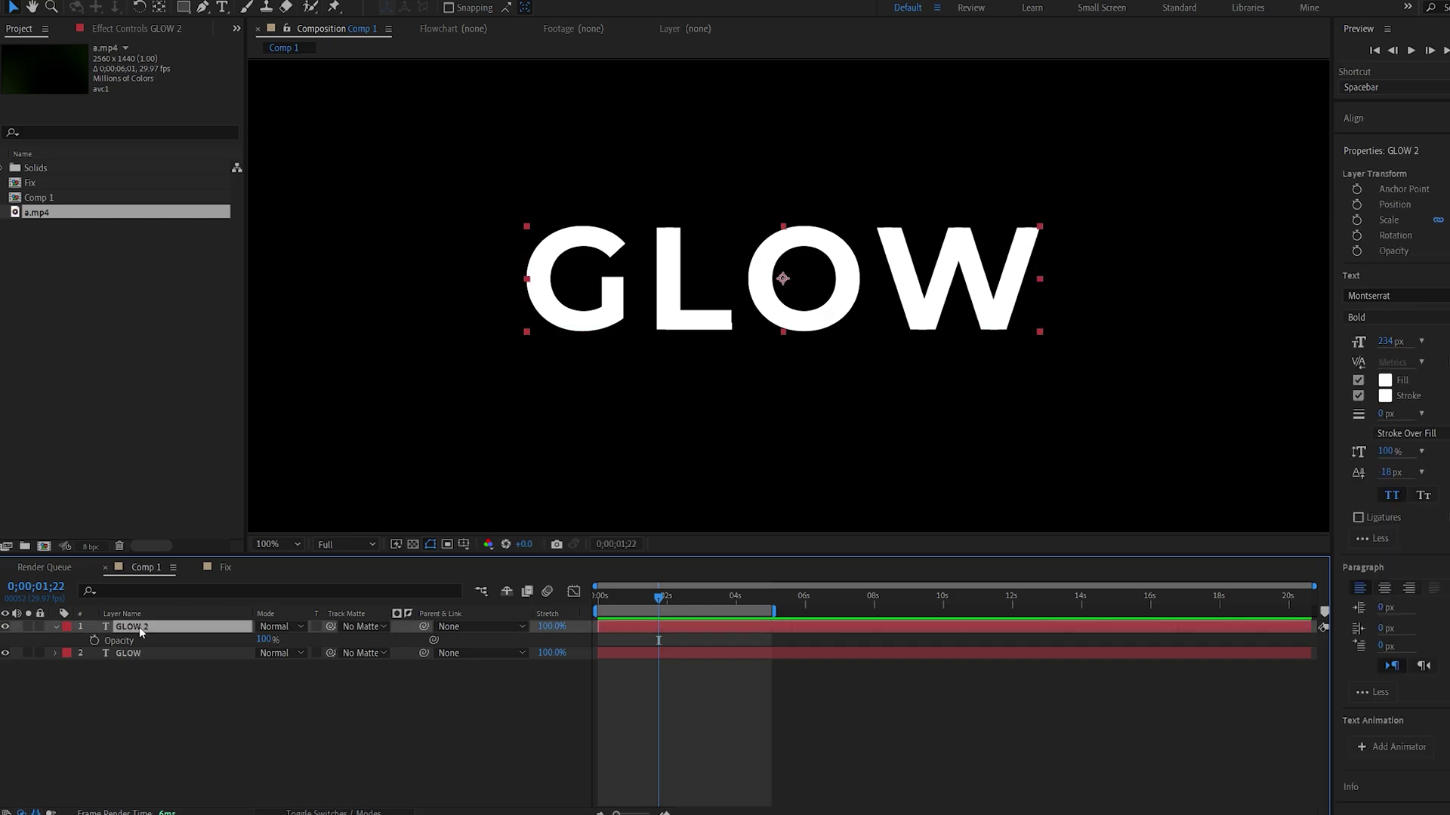
right_click(139, 627)
mouse_move(223, 507)
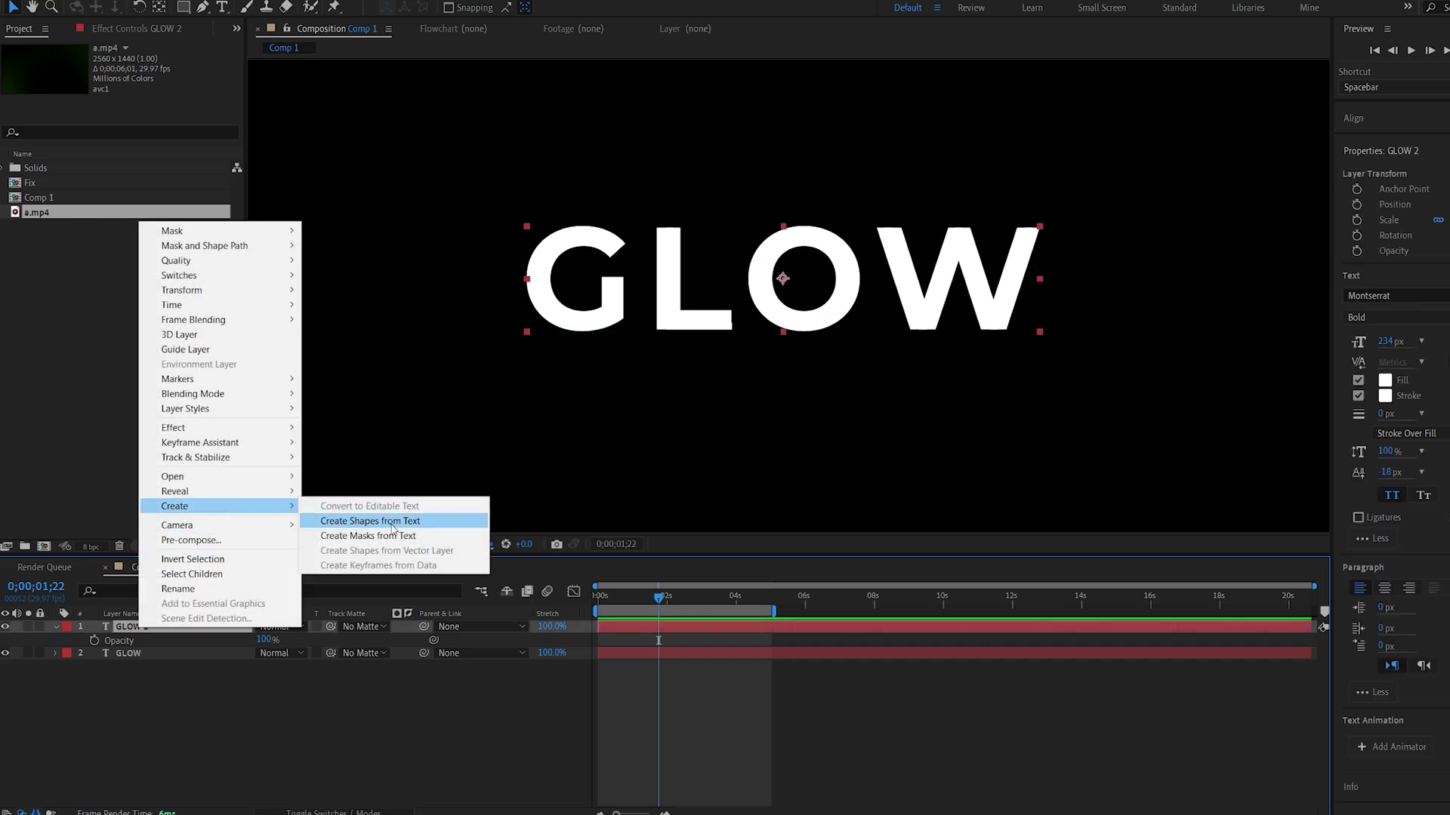
click(374, 521)
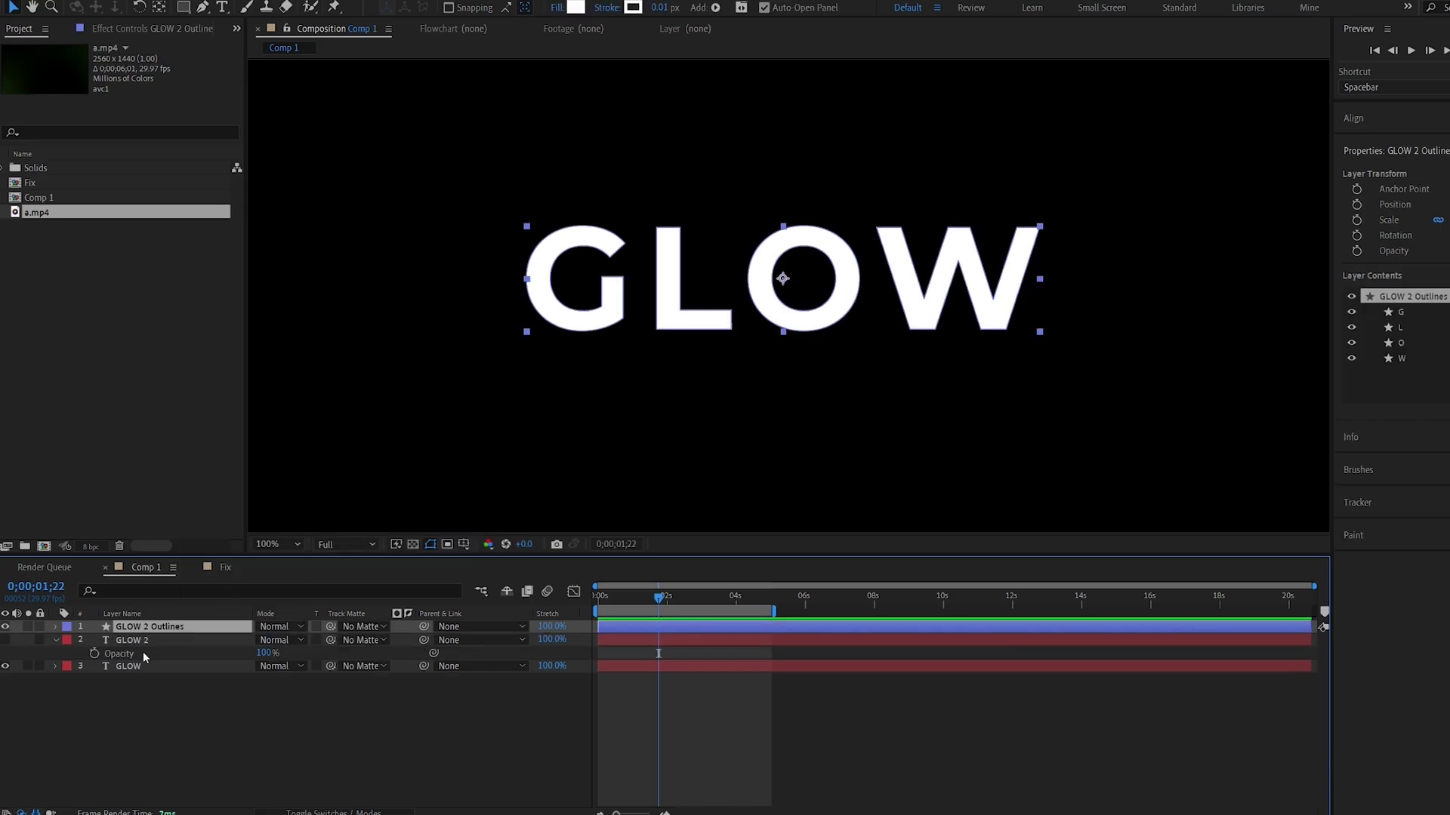
click(139, 666)
right_click(138, 665)
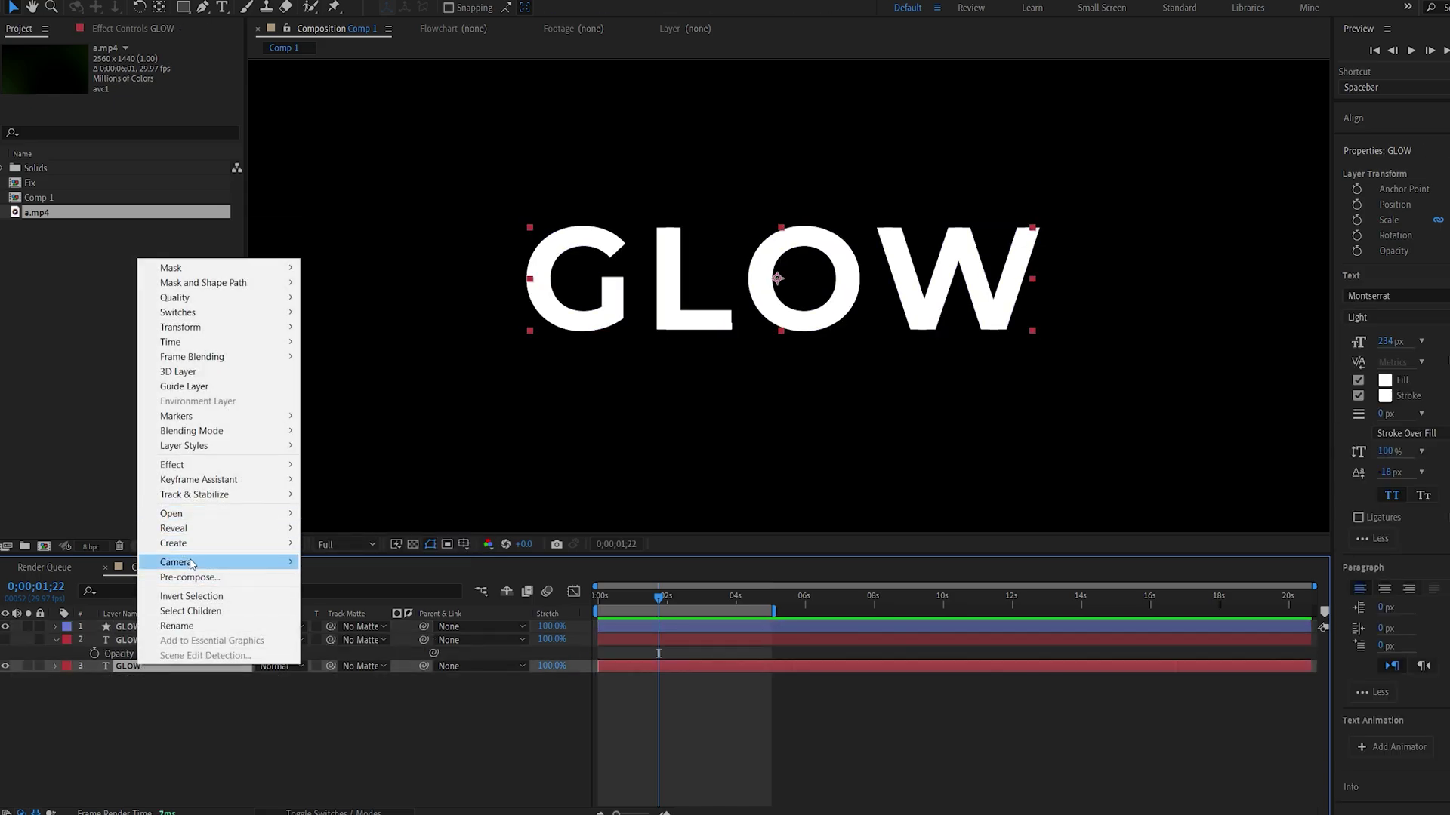
mouse_move(215, 550)
click(369, 558)
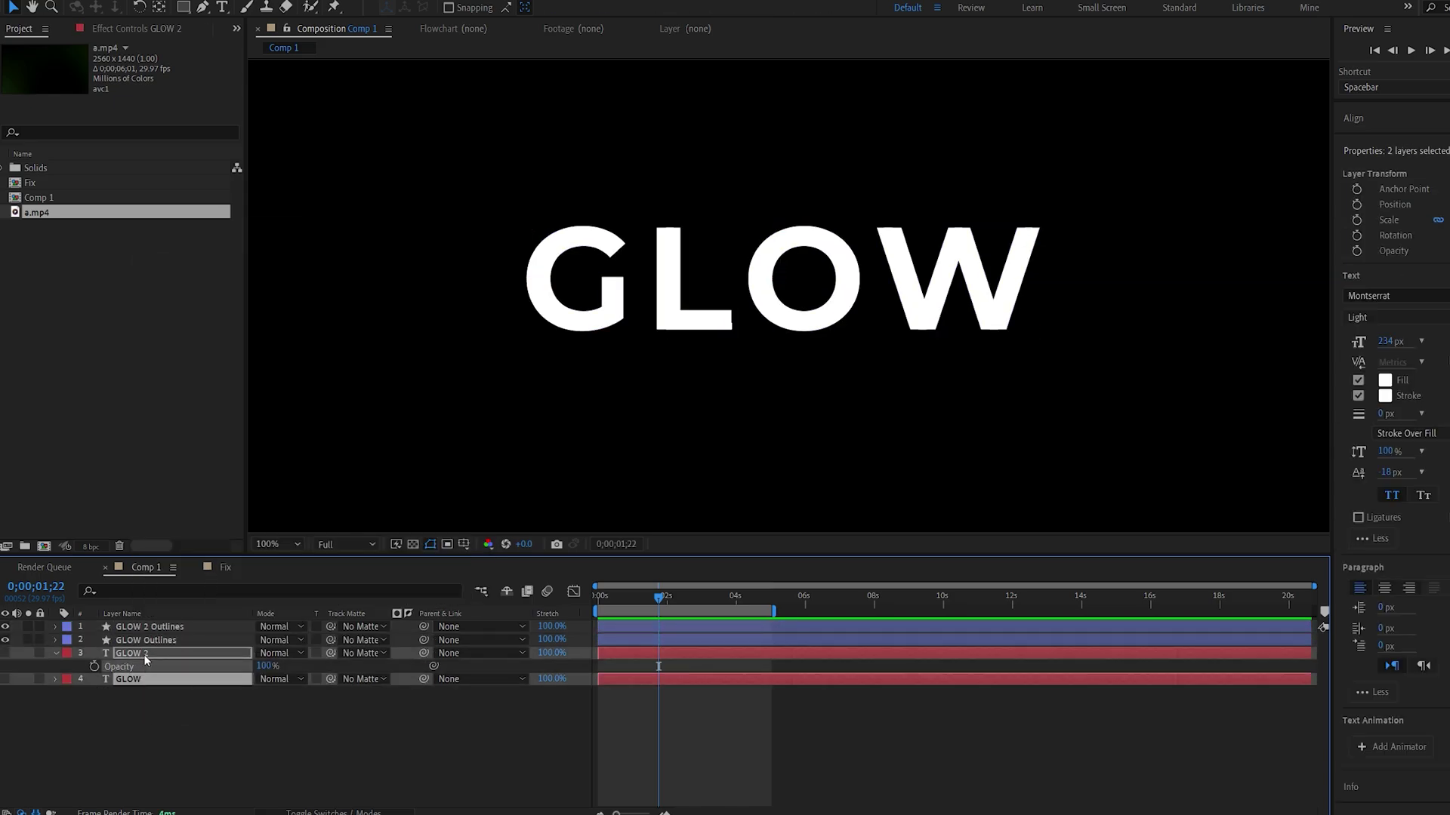
Delete the two original GLOW text layers and check the outlines by toggling the bold layer's visibility
key(Delete)
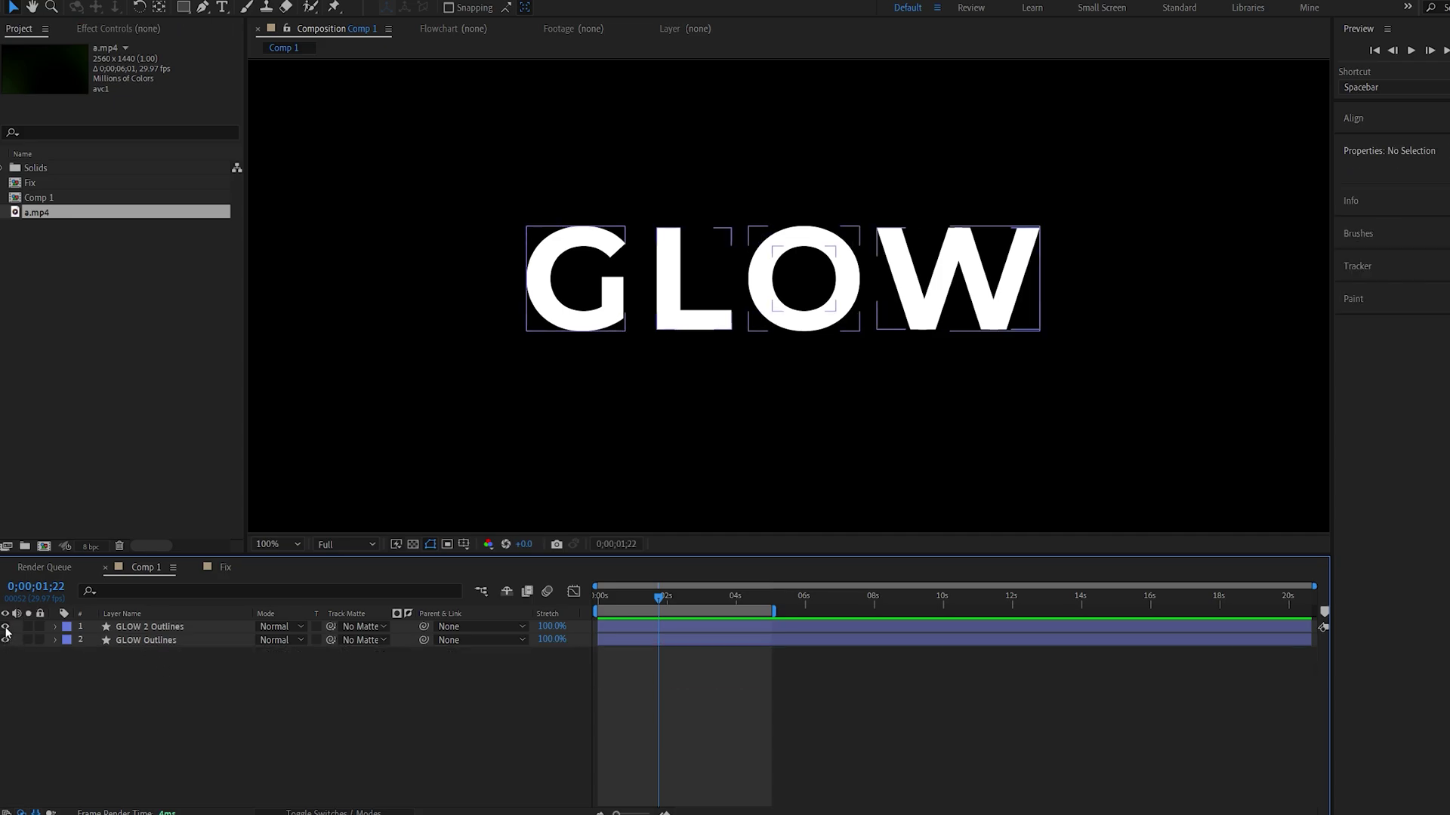
click(6, 628)
click(5, 627)
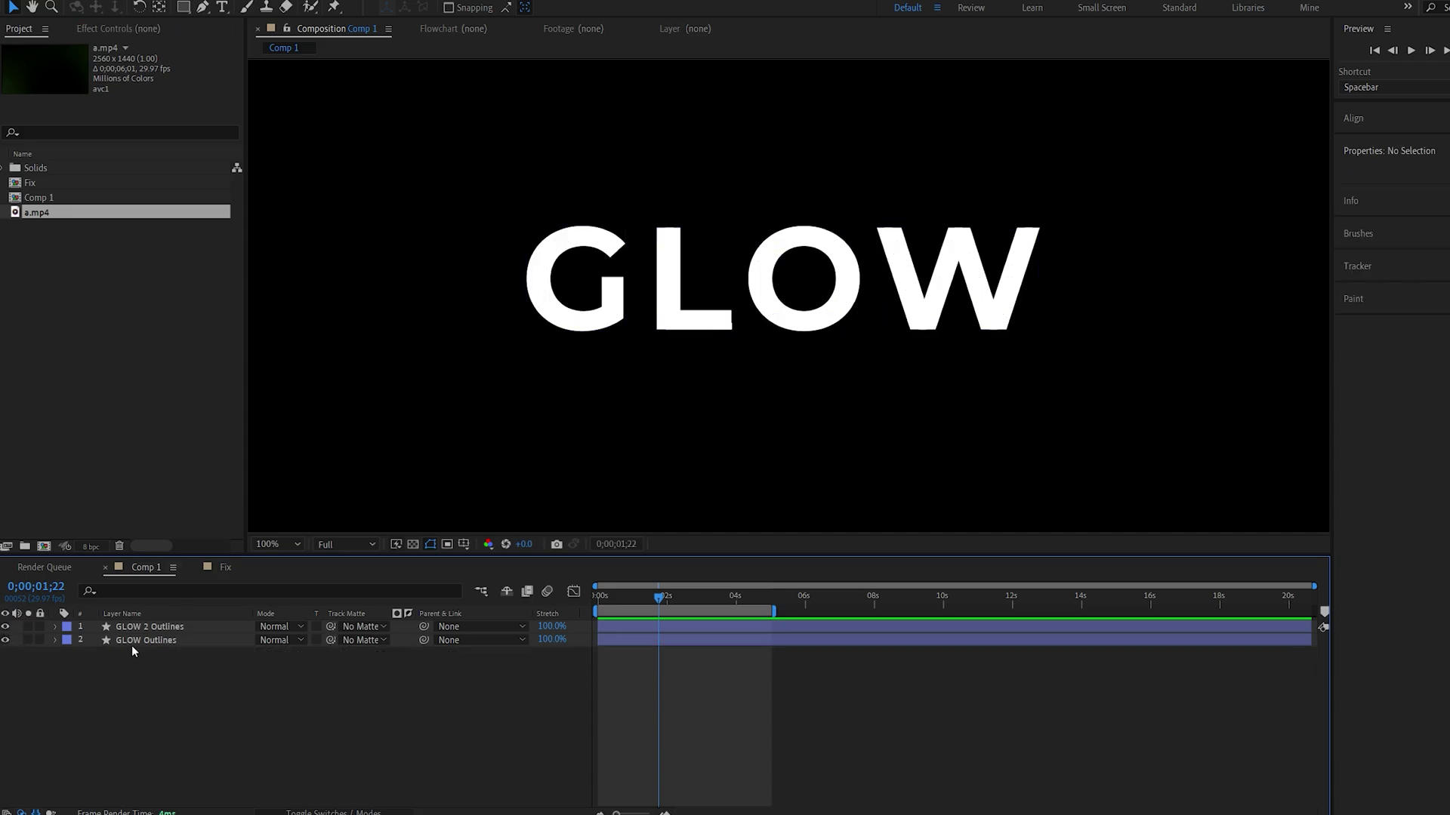
Rename the GLOW Outlines layer "Light" and the GLOW 2 Outlines layer "Big"
click(131, 642)
key(Return)
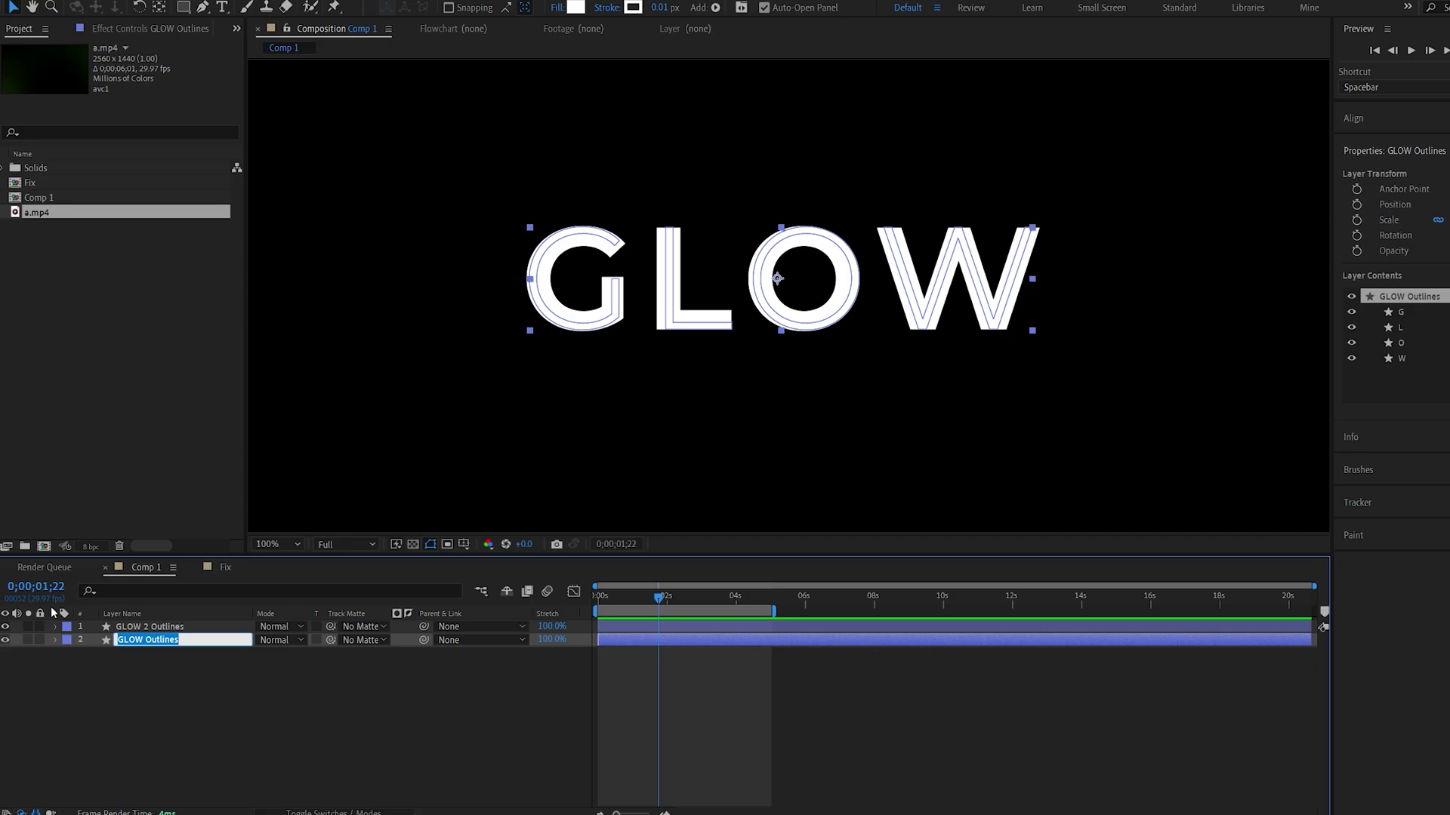
text(Light)
click(128, 627)
key(Return)
text(Big)
key(Return)
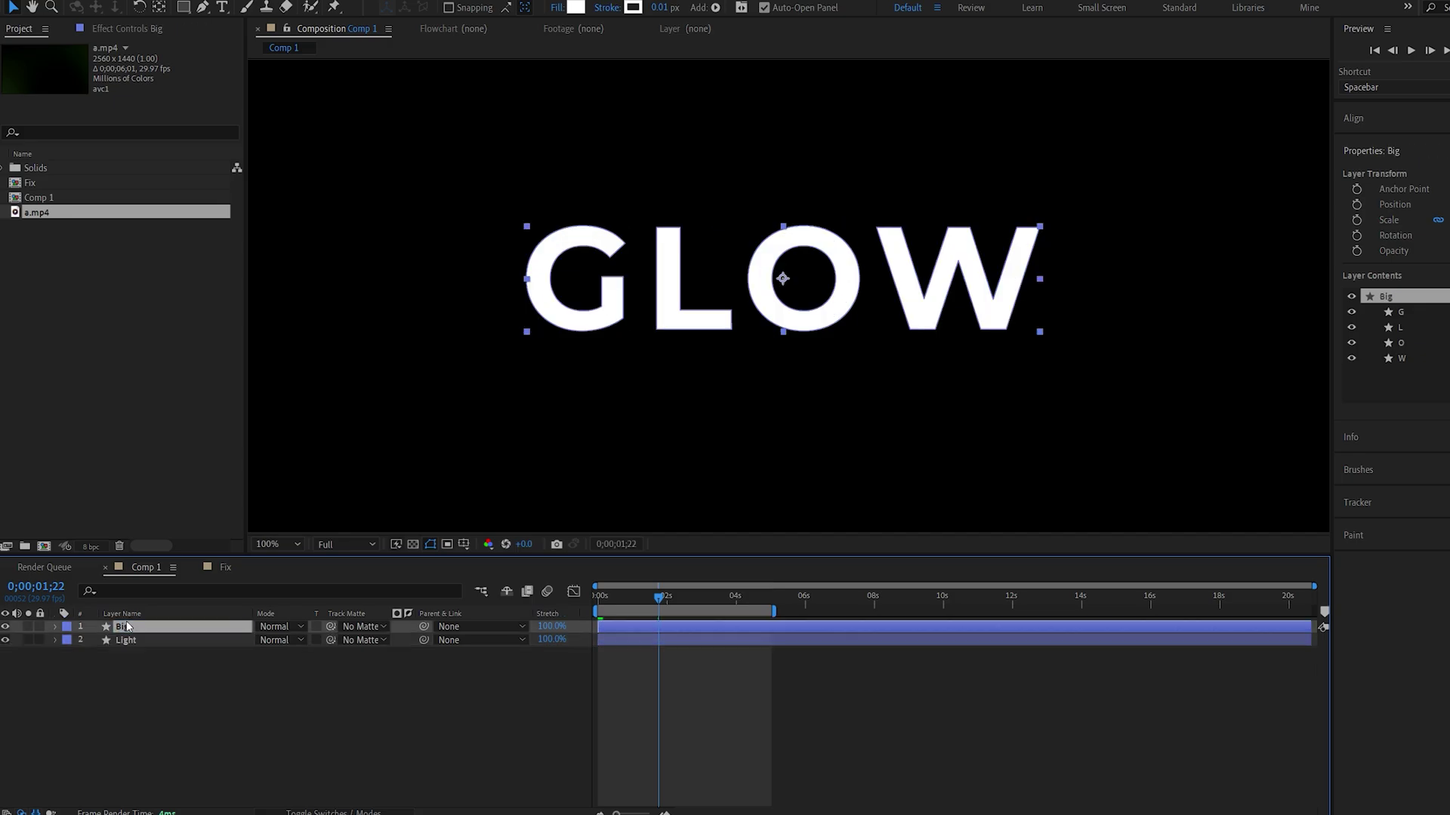
Expand the Big and Light layers and filter their timeline properties by "path"
click(54, 627)
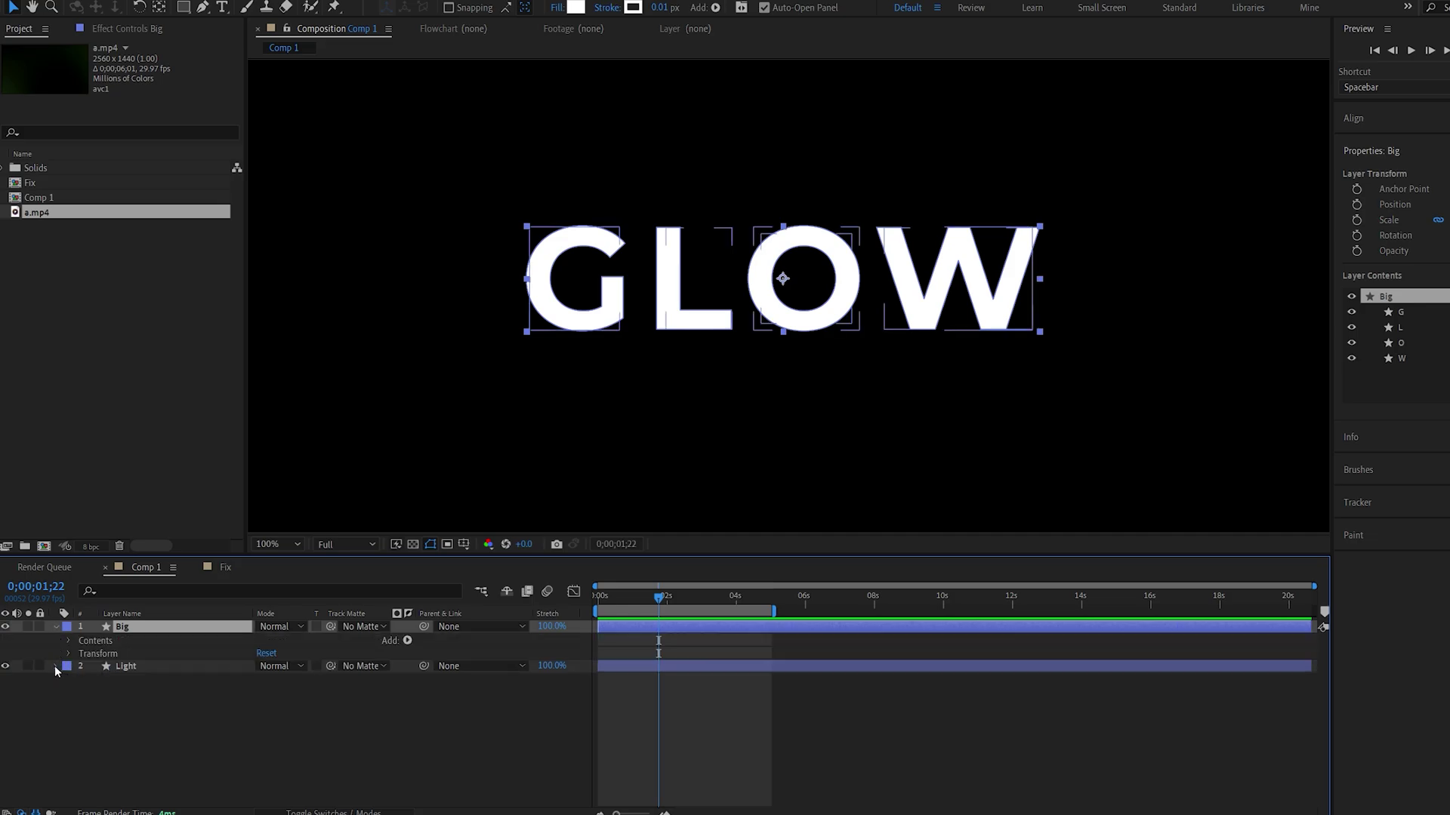
click(56, 667)
shift+click(125, 667)
click(135, 591)
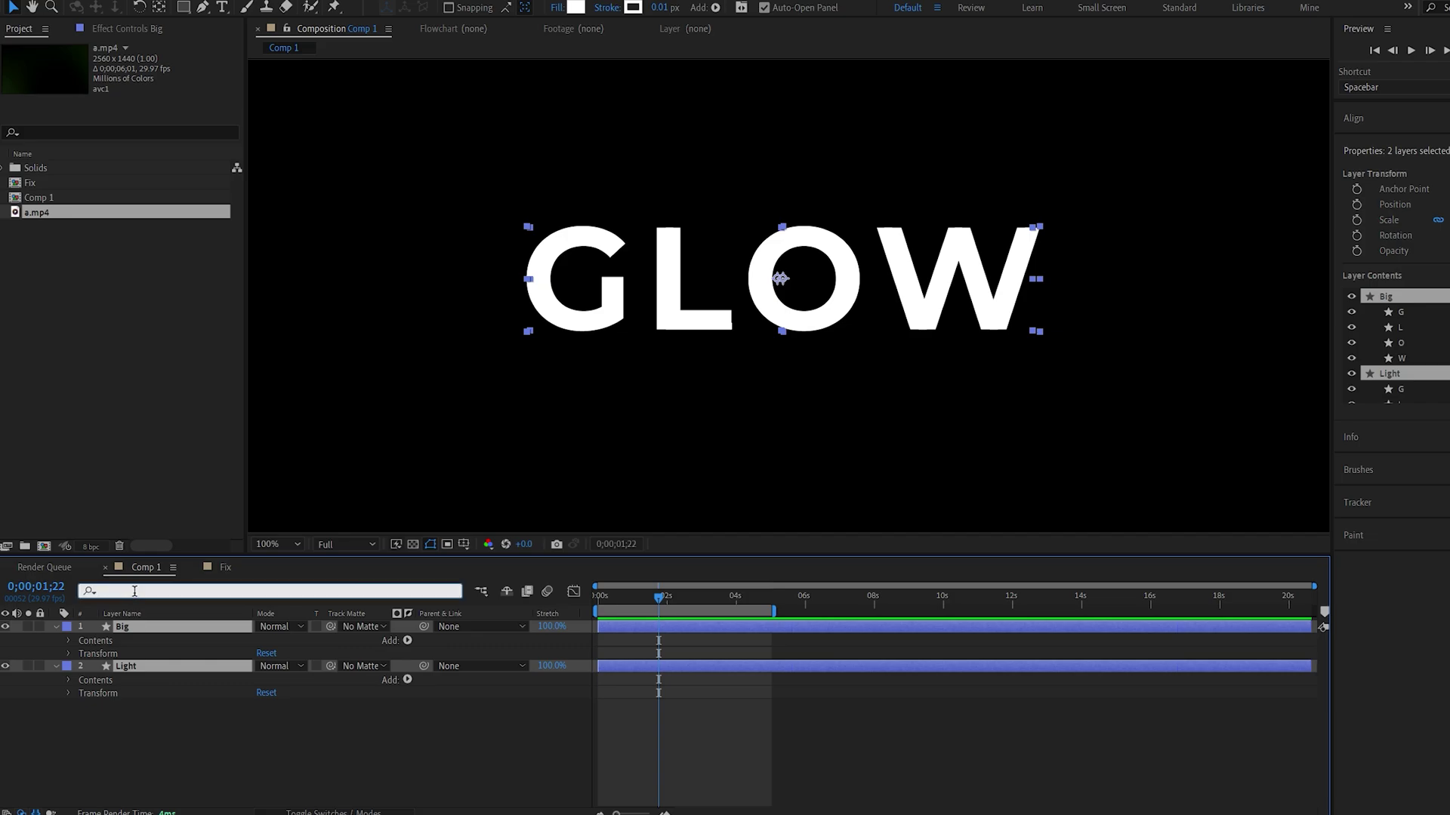
text(path)
scroll(163, 659, down, 2)
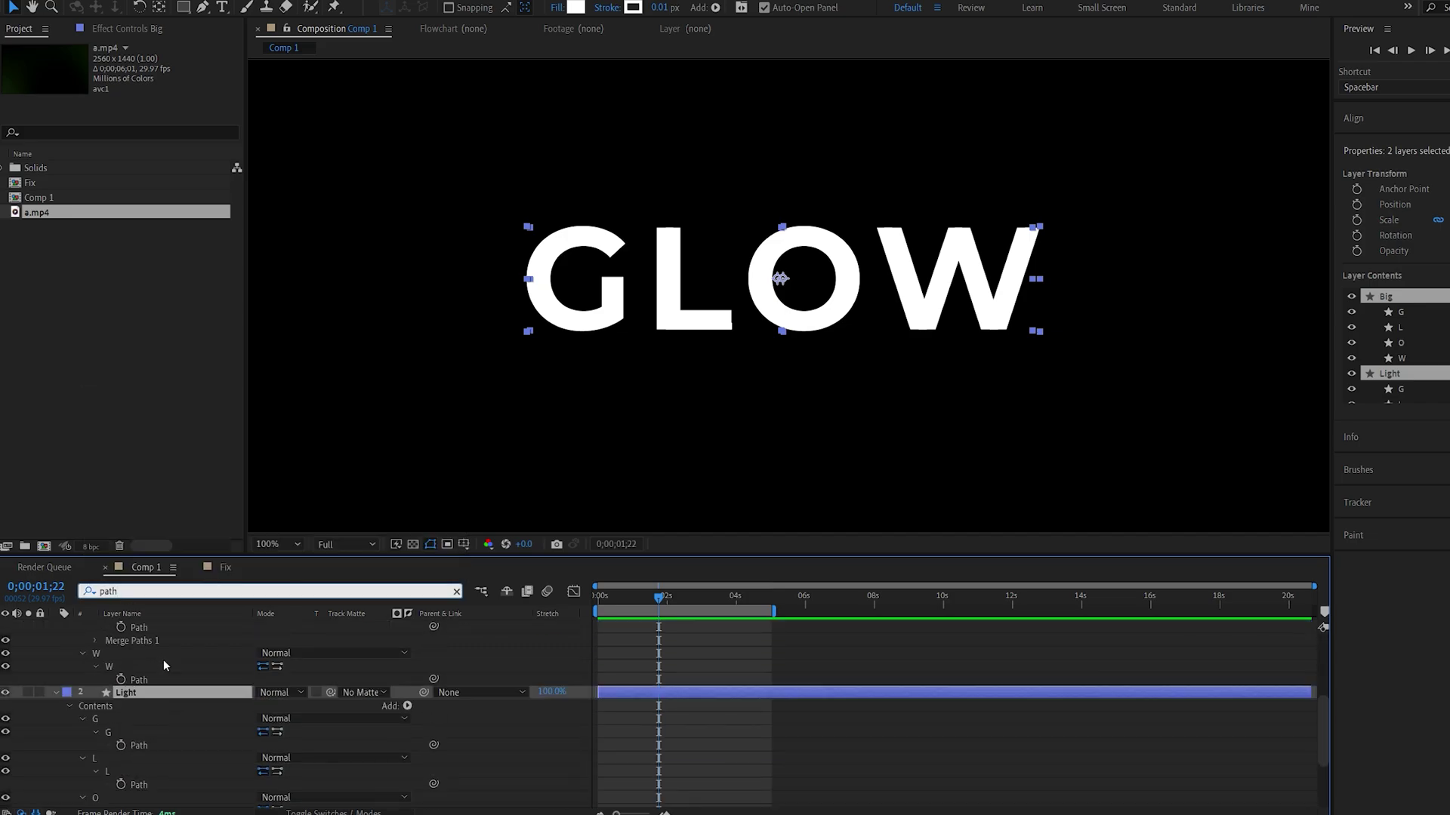
scroll(136, 684, up, 2)
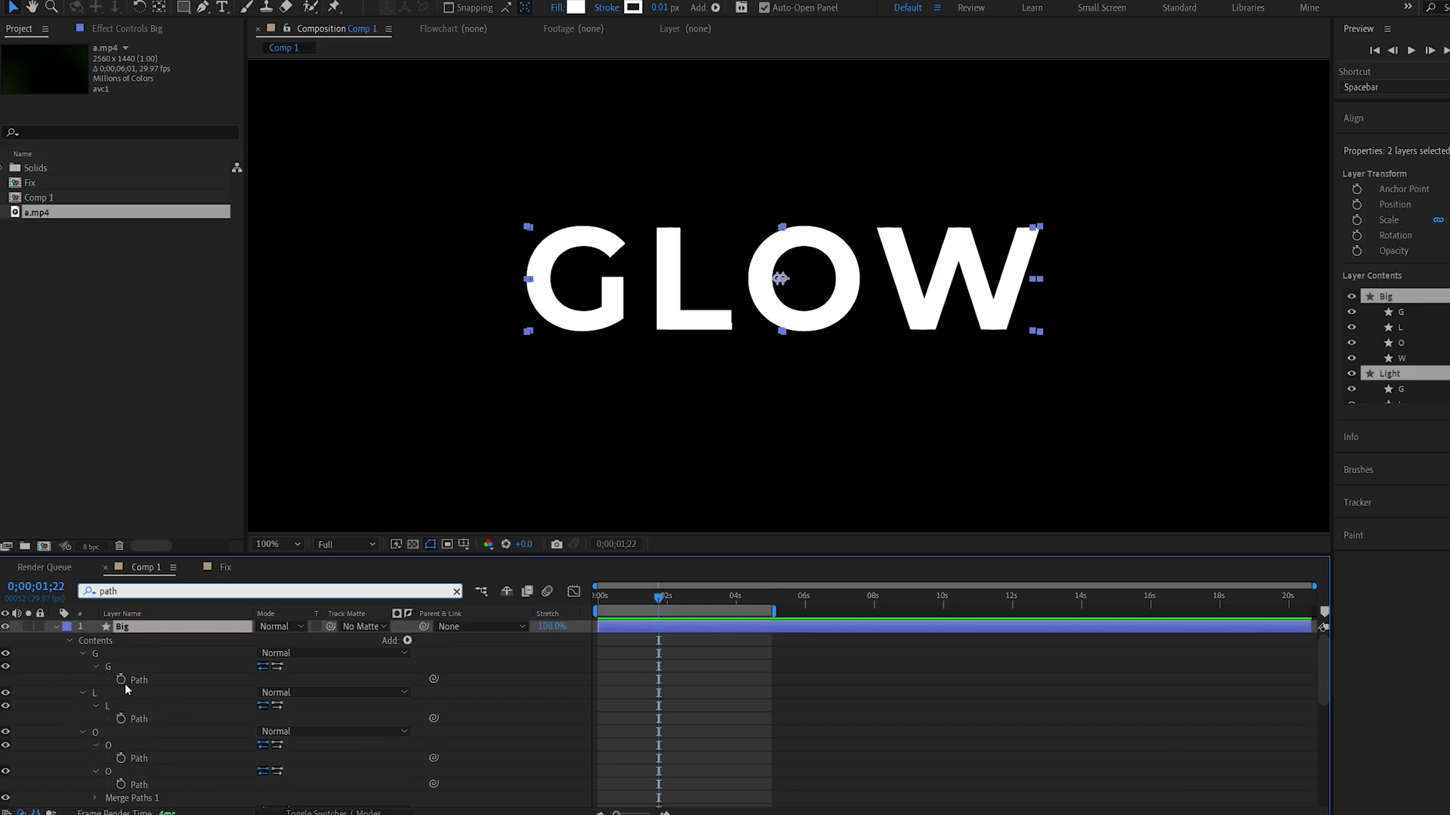
Enable keyframing on the Path property of every letter in both the Big and Light layers
click(121, 680)
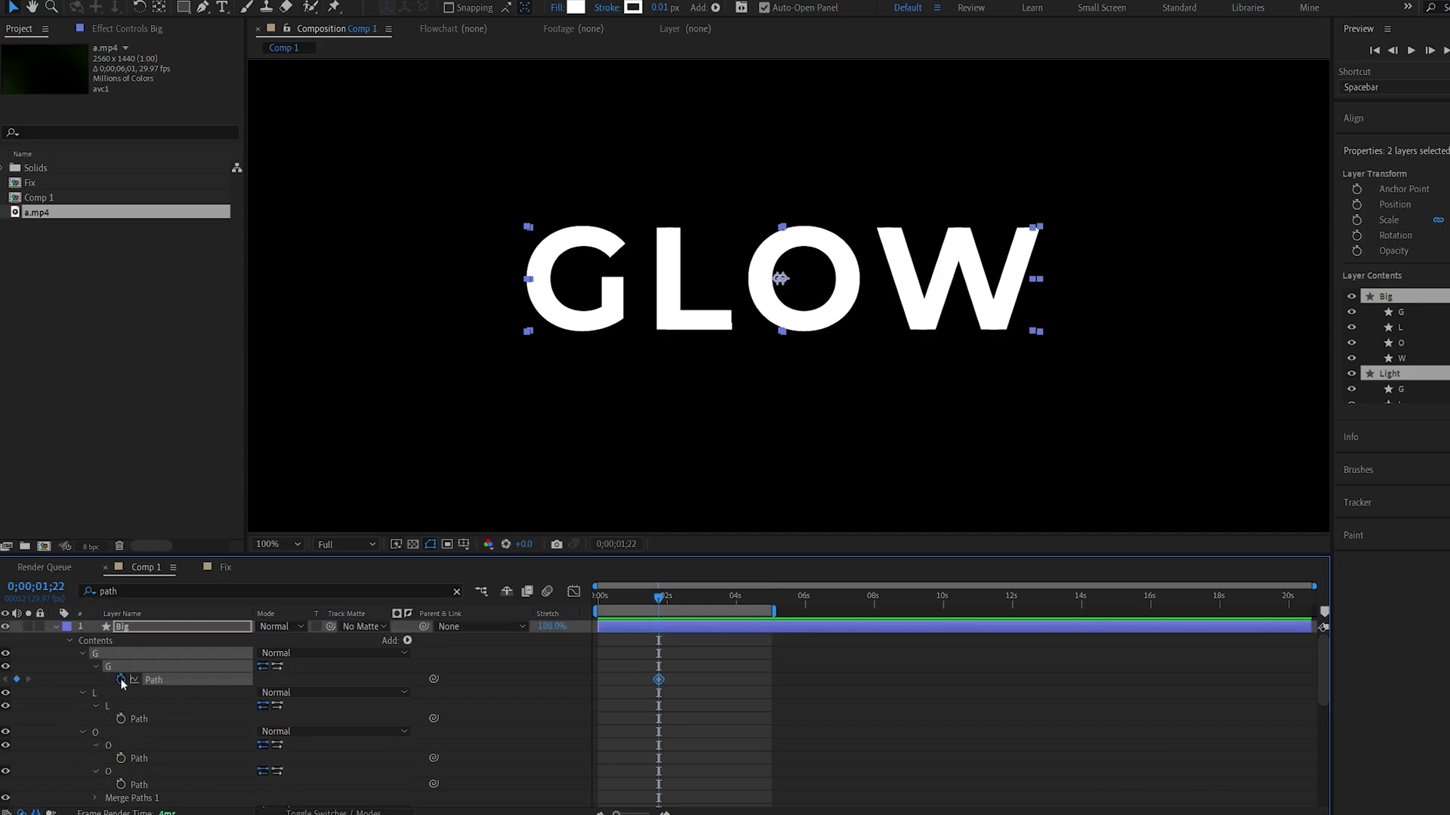
click(121, 719)
click(121, 758)
click(121, 785)
scroll(120, 784, down, 2)
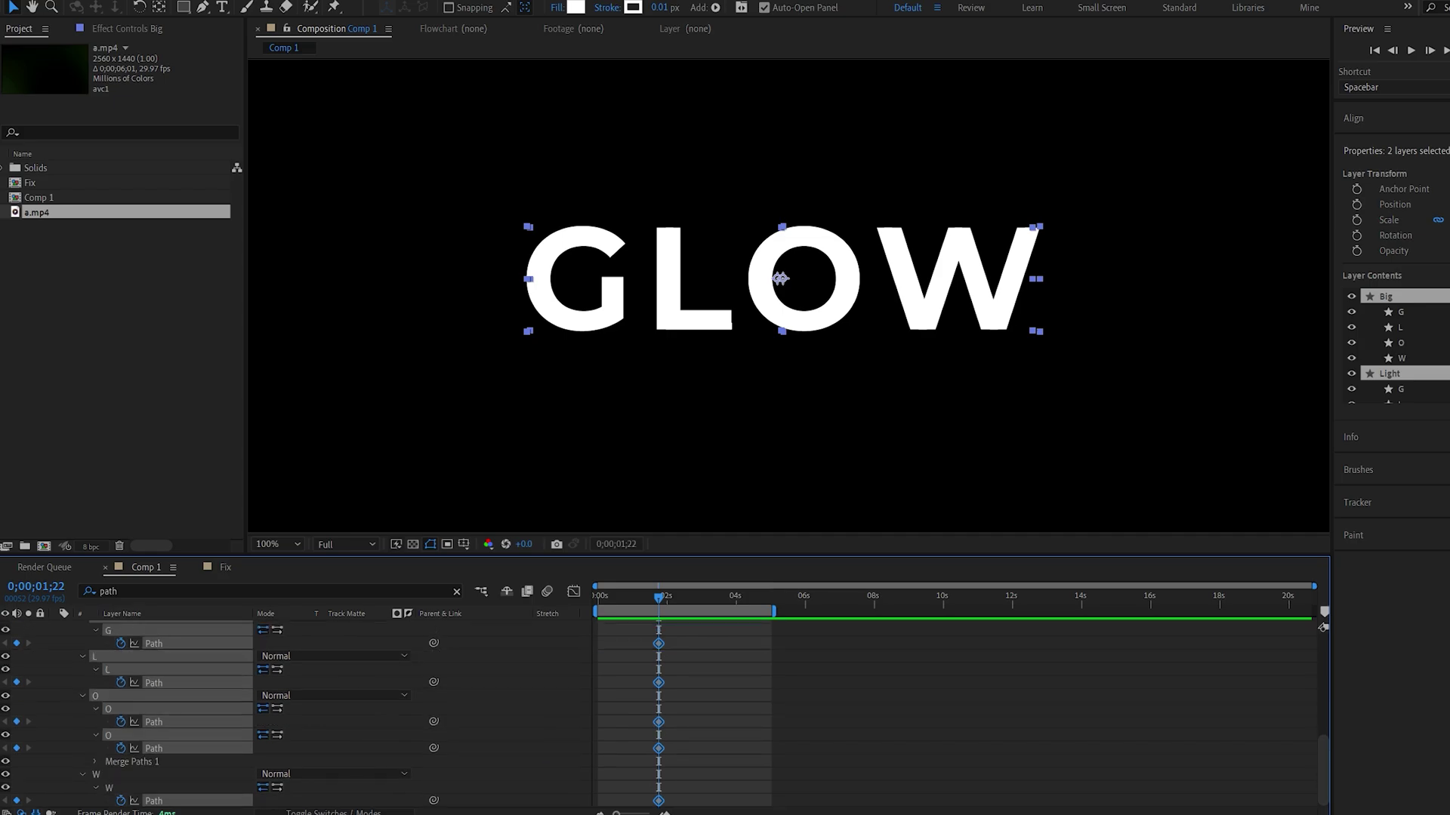
click(120, 801)
scroll(659, 743, down, 2)
scroll(658, 710, up, 4)
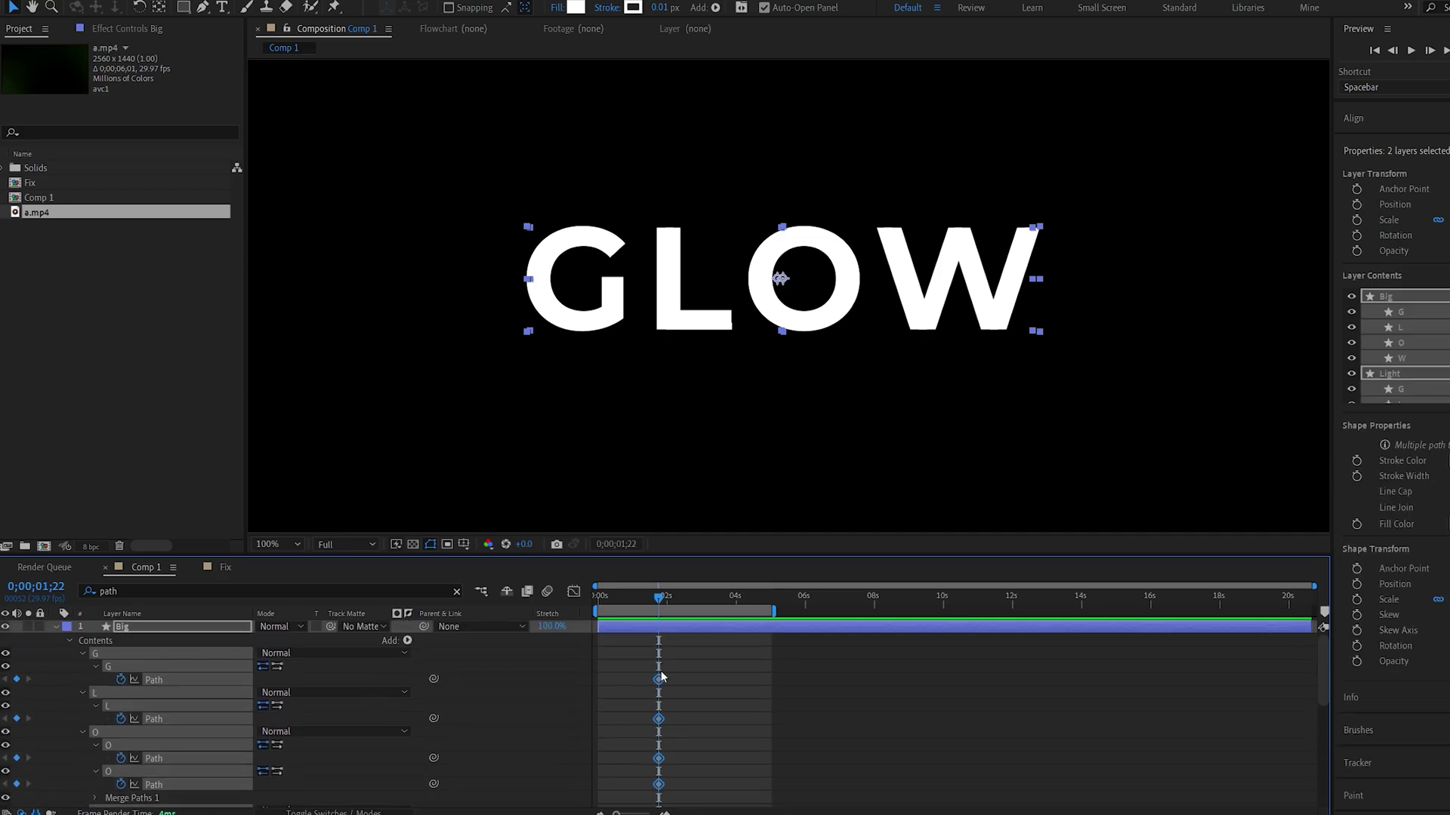
Move all the Path keyframes and the current time to 0;00;00;00, and select only the Big layer
drag(657, 679, 600, 694)
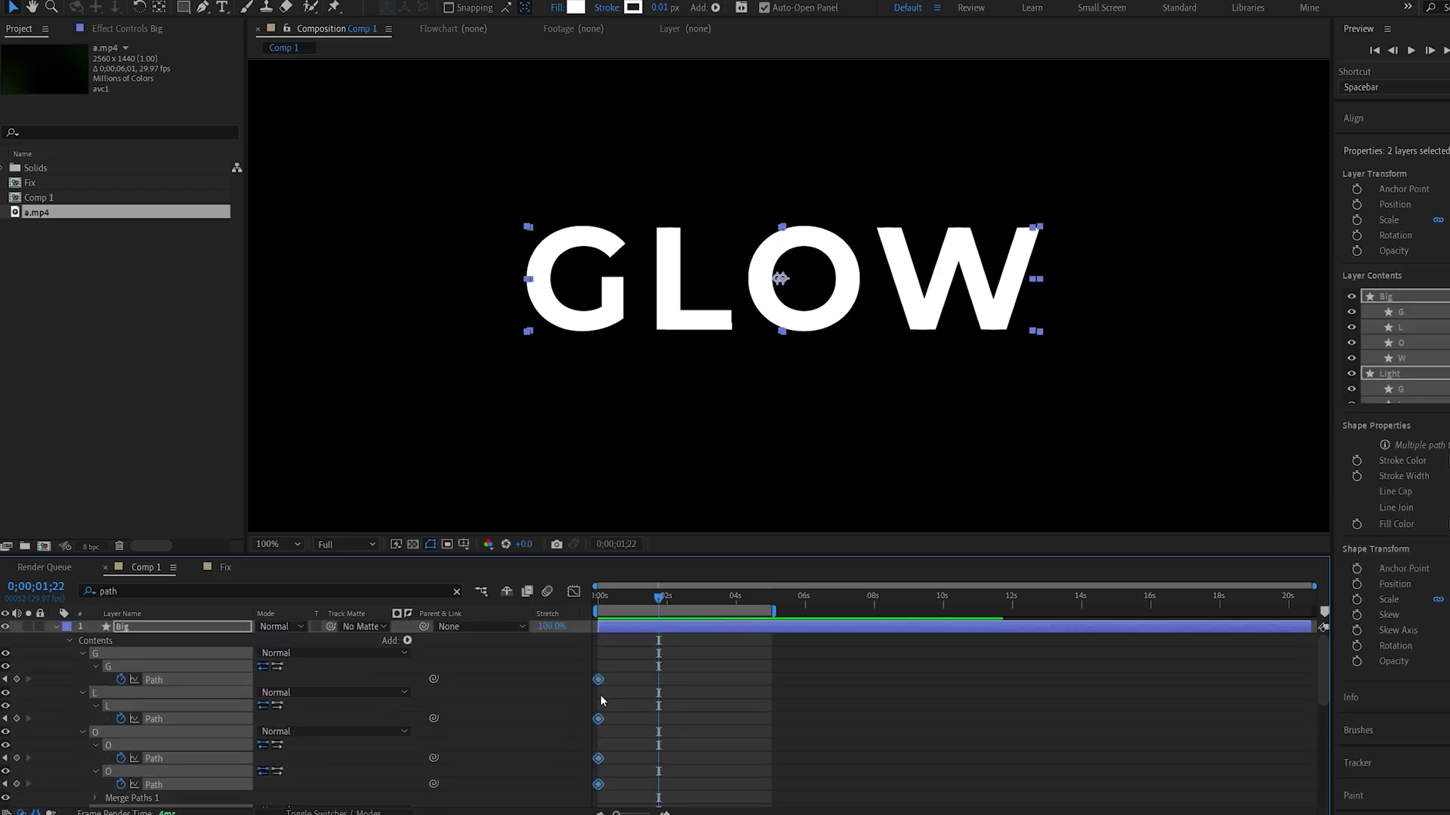
drag(608, 596, 498, 618)
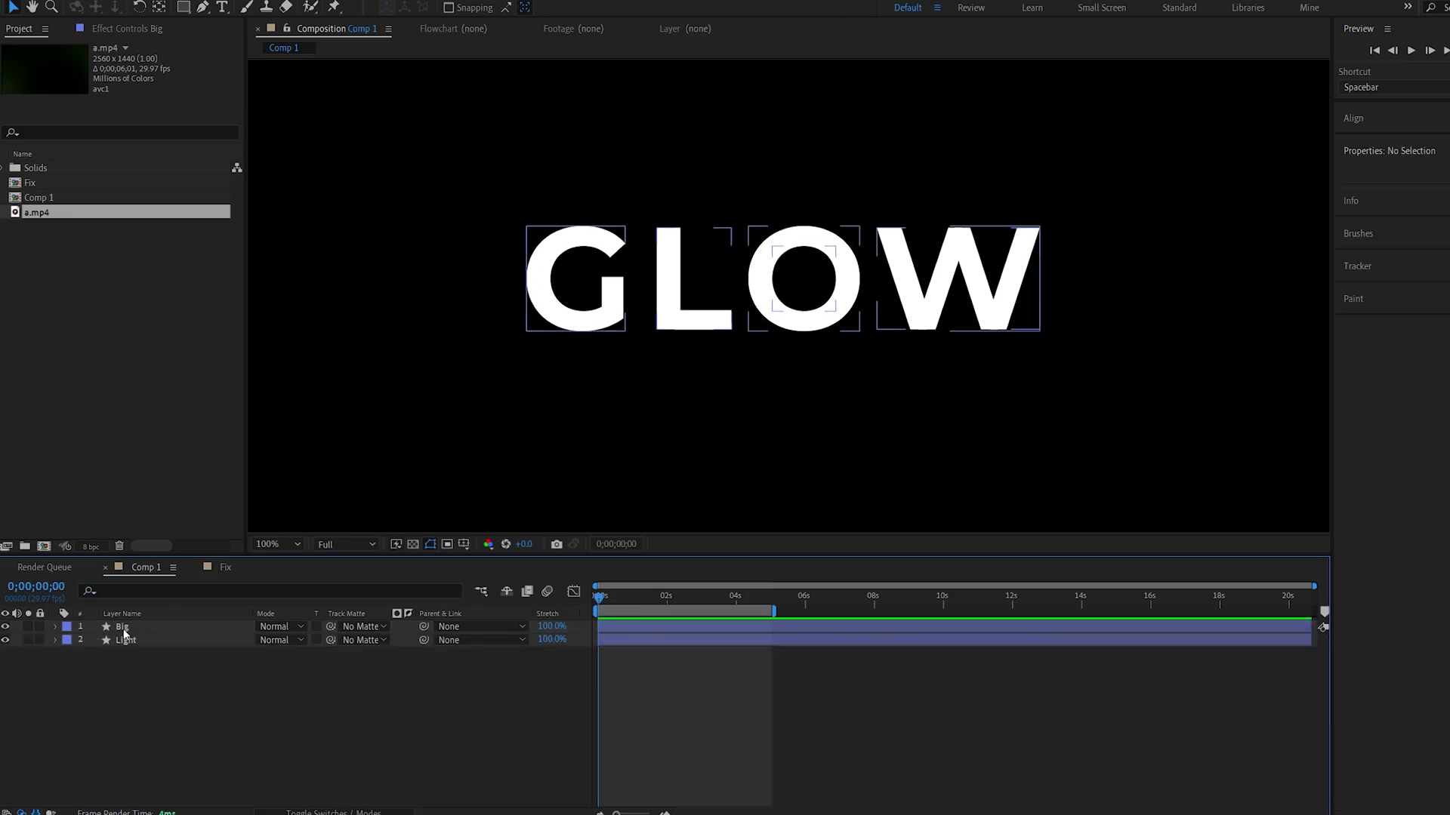
click(124, 630)
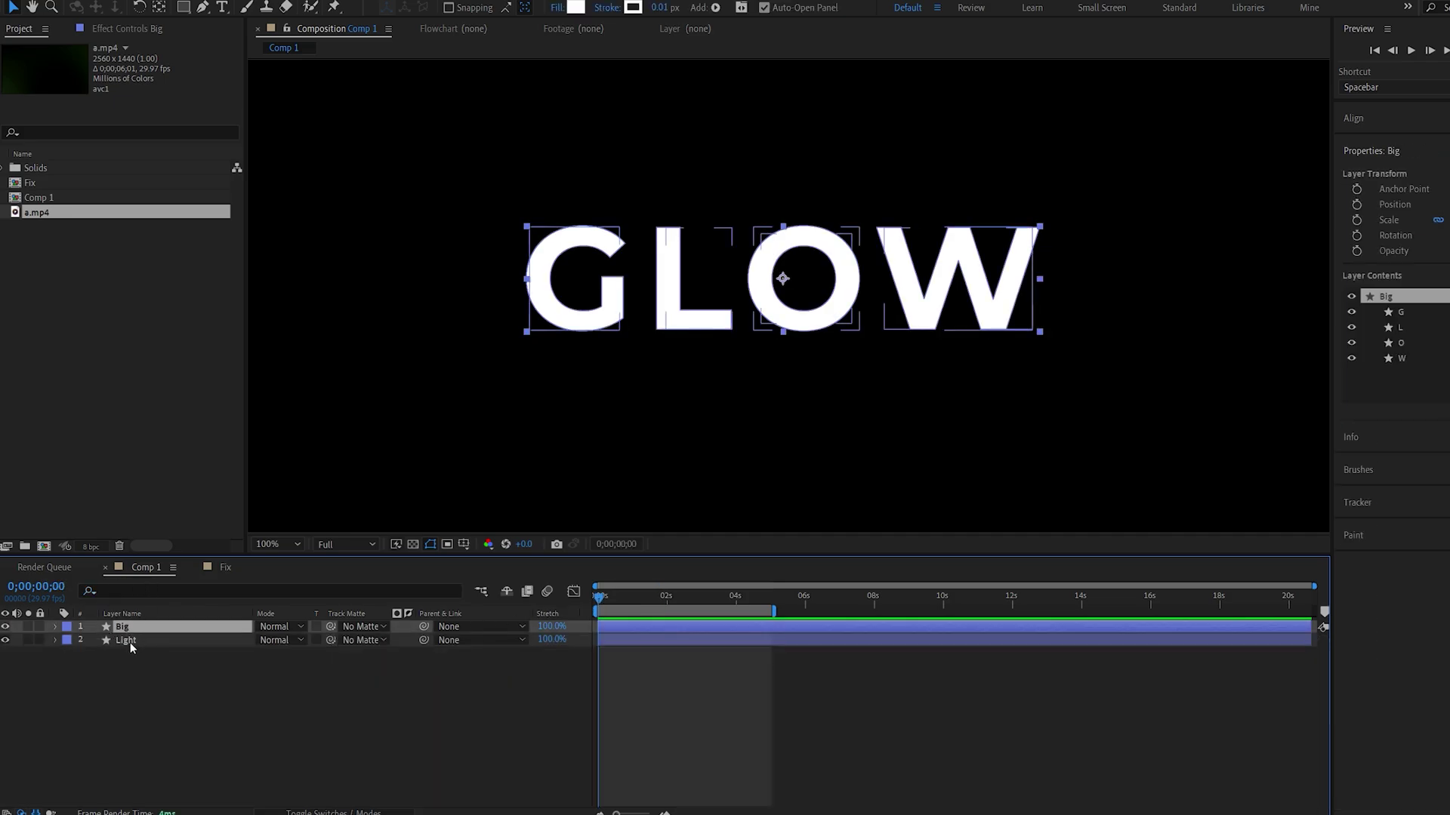
Reveal the keyframes of the Big and Light layers, copy all of Light's Path keyframes, and move the current time to 0;00;01;00
key(u)
click(126, 704)
key(u)
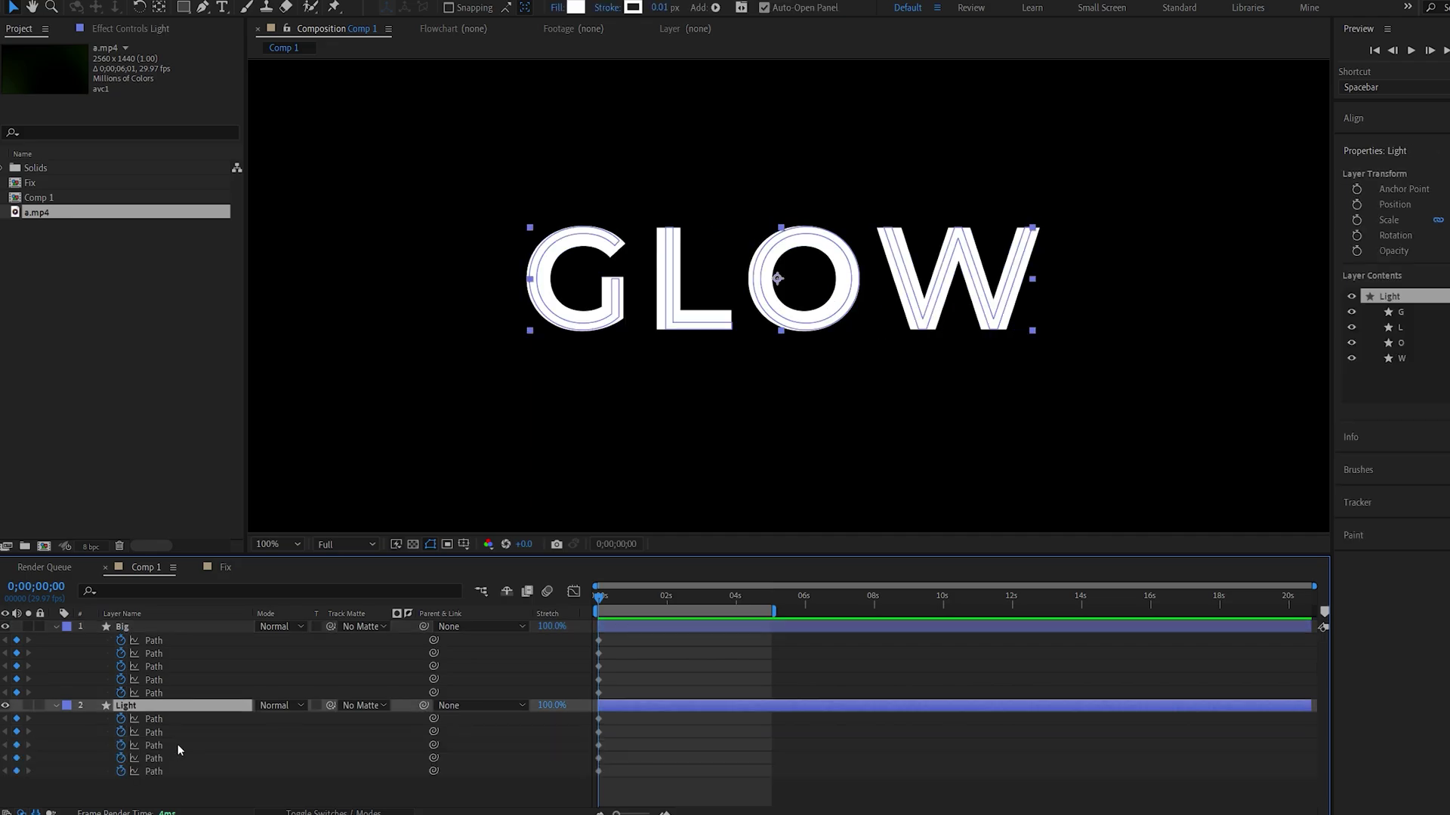
drag(616, 719, 594, 785)
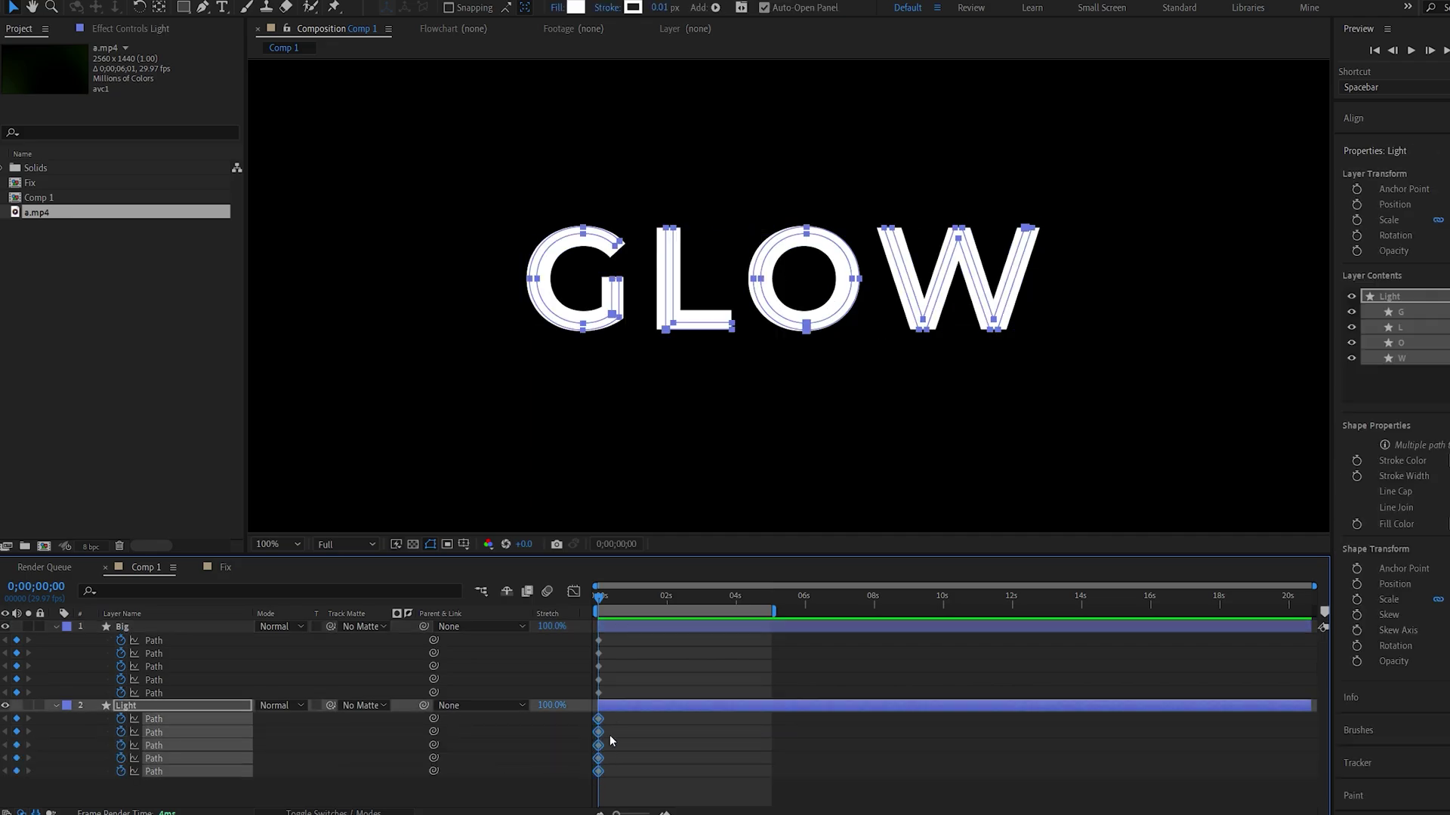
click(614, 683)
click(633, 598)
Try to paste the copied Path keyframes onto the Big layer as a whole, and remove the pasted groups
click(641, 627)
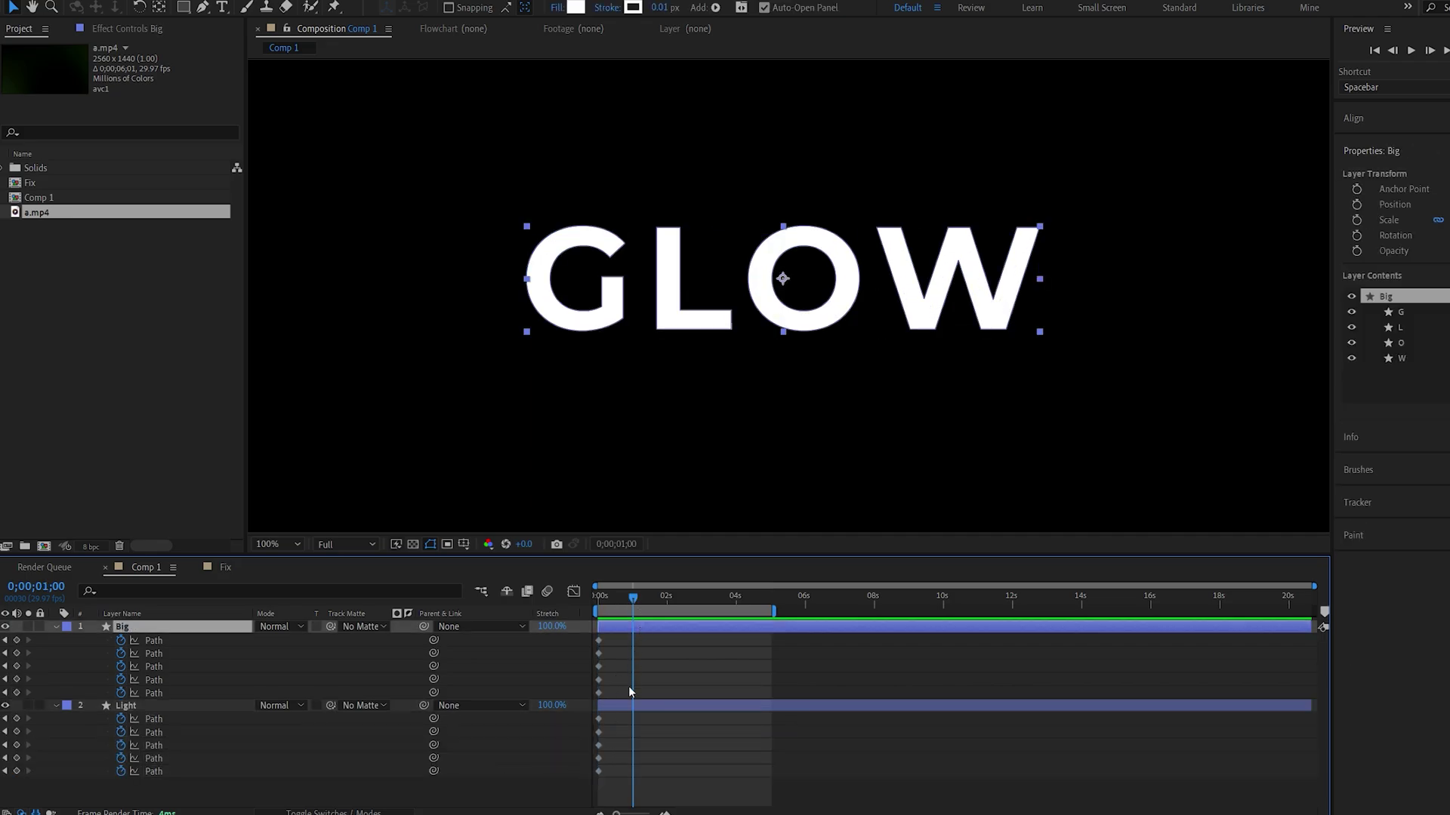
key(ctrl+v)
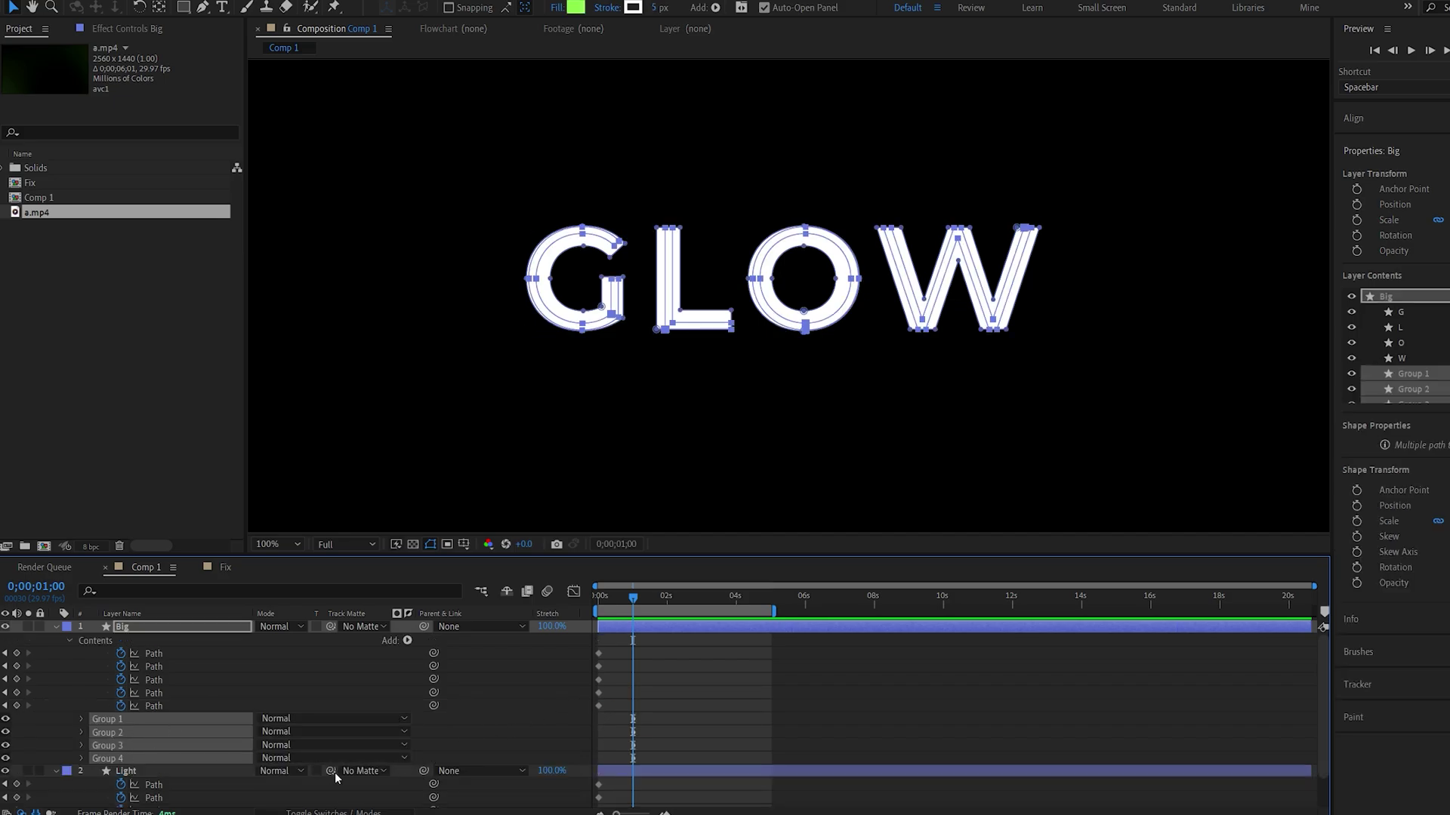
key(Delete)
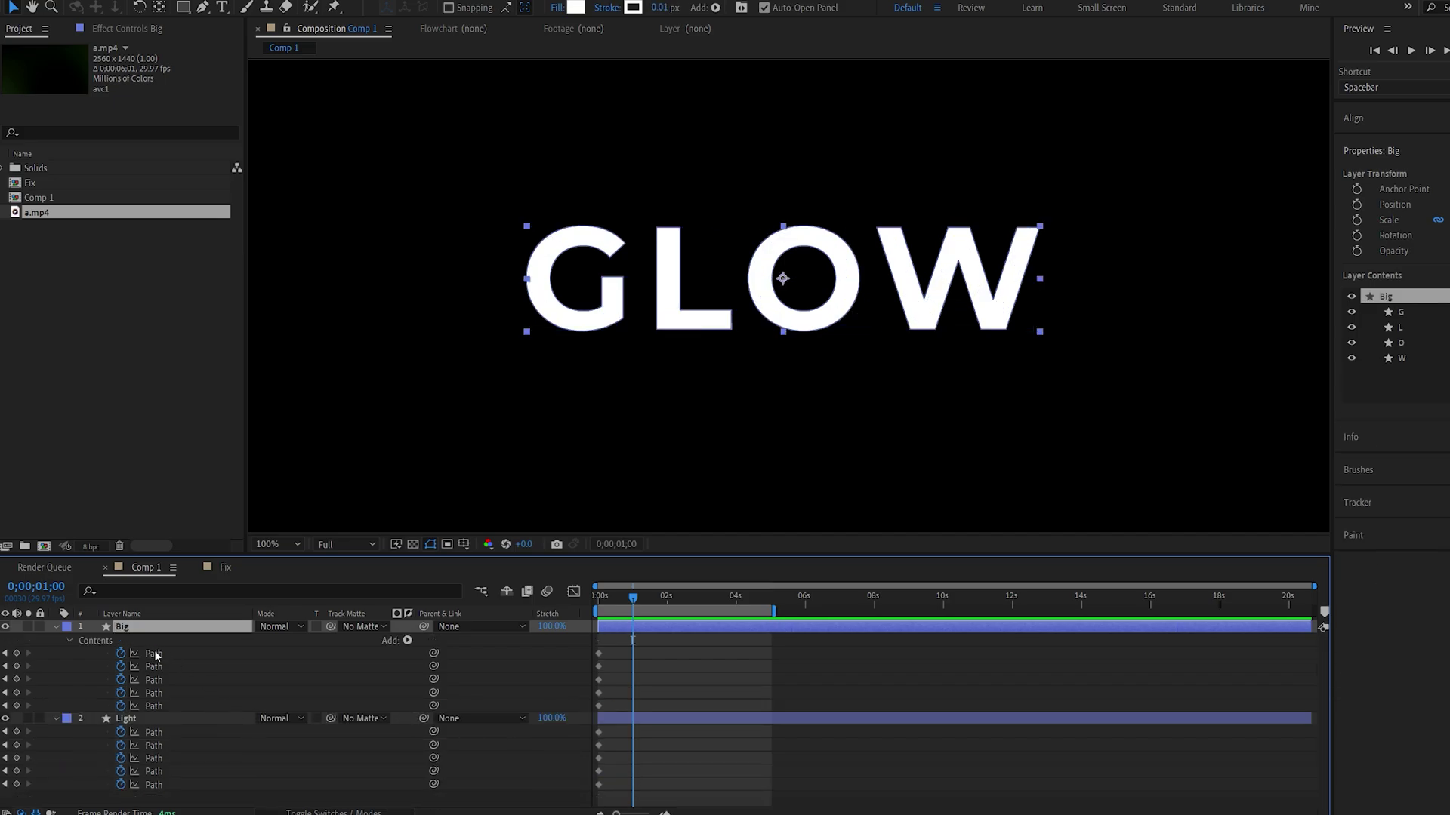
Paste the copied keyframes onto all five Path properties of the Big layer at 0;00;01;00, and delete the Light layer
click(154, 654)
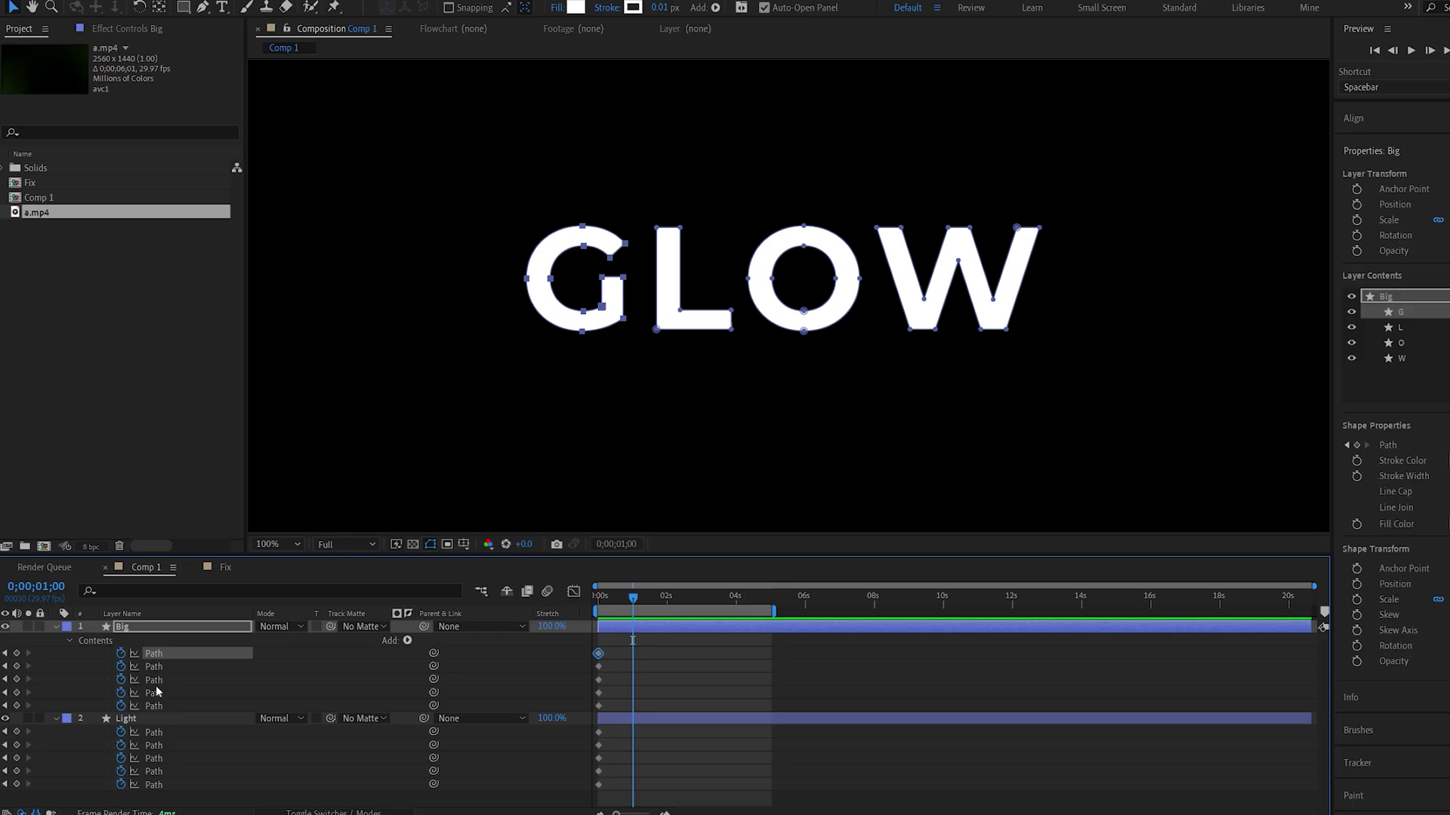
shift+click(154, 667)
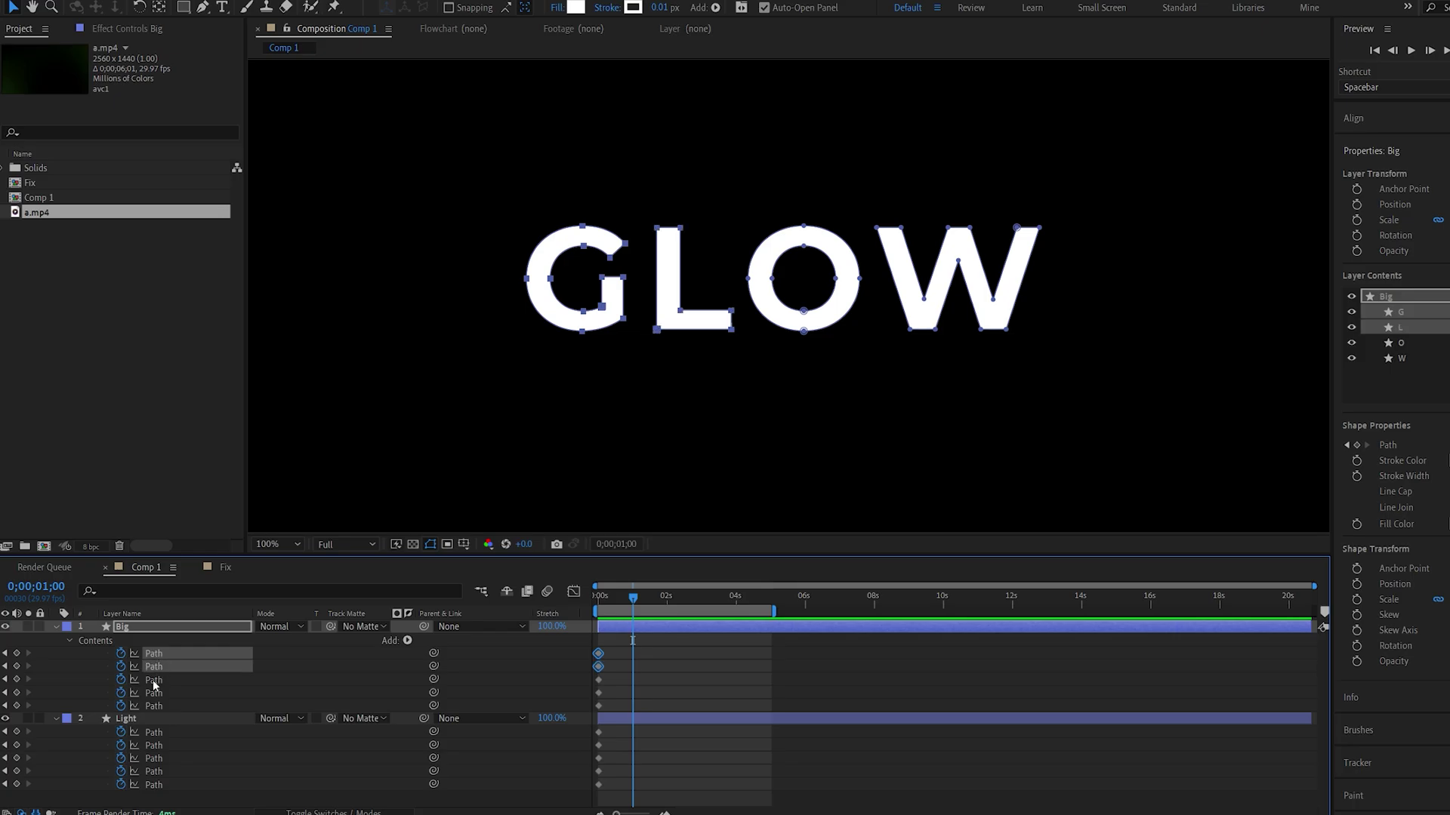
shift+click(154, 679)
shift+click(154, 693)
shift+click(154, 706)
key(ctrl+v)
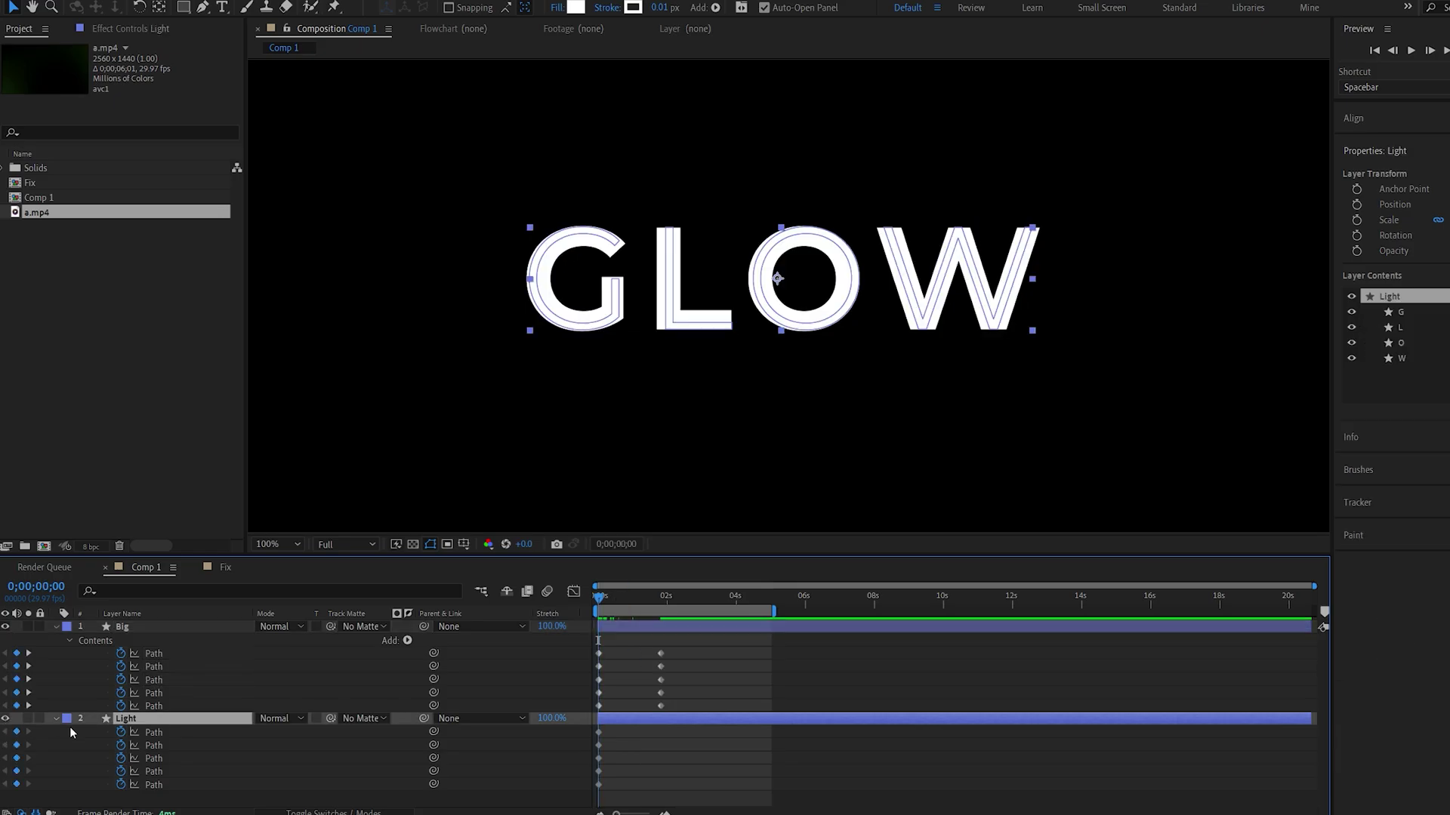
key(Delete)
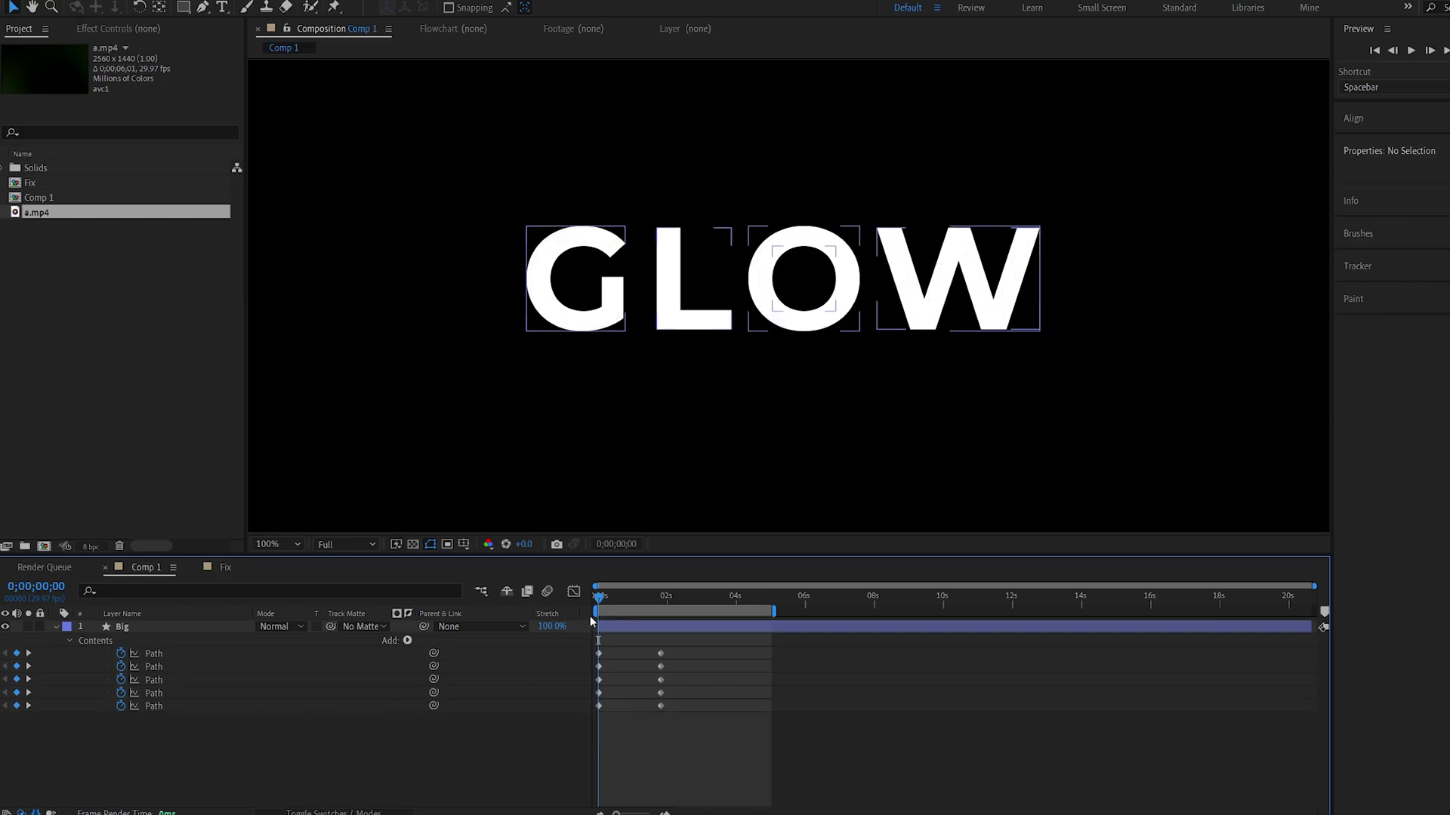
Scrub through the GLOW letter morph in Comp 1 and the R letter morph in the Fix composition
click(601, 598)
drag(601, 599, 651, 598)
click(225, 568)
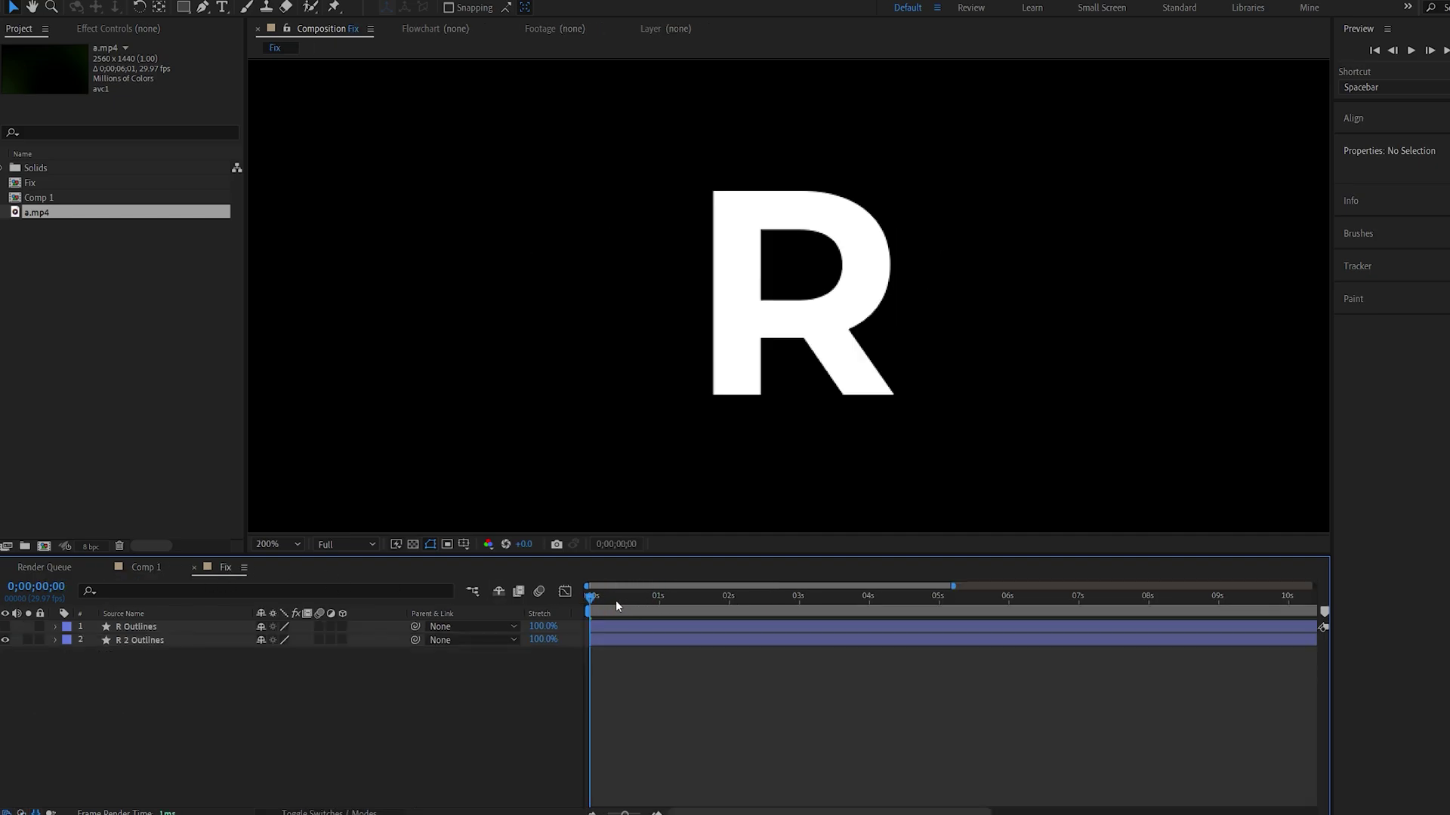
mouse_move(593, 600)
mouse_down()
mouse_move(645, 595)
mouse_move(586, 606)
mouse_up()
On R 2 Outlines, set the lower-left vertex of the R's inner counter as its first vertex, and preview the morph
click(150, 638)
key(u)
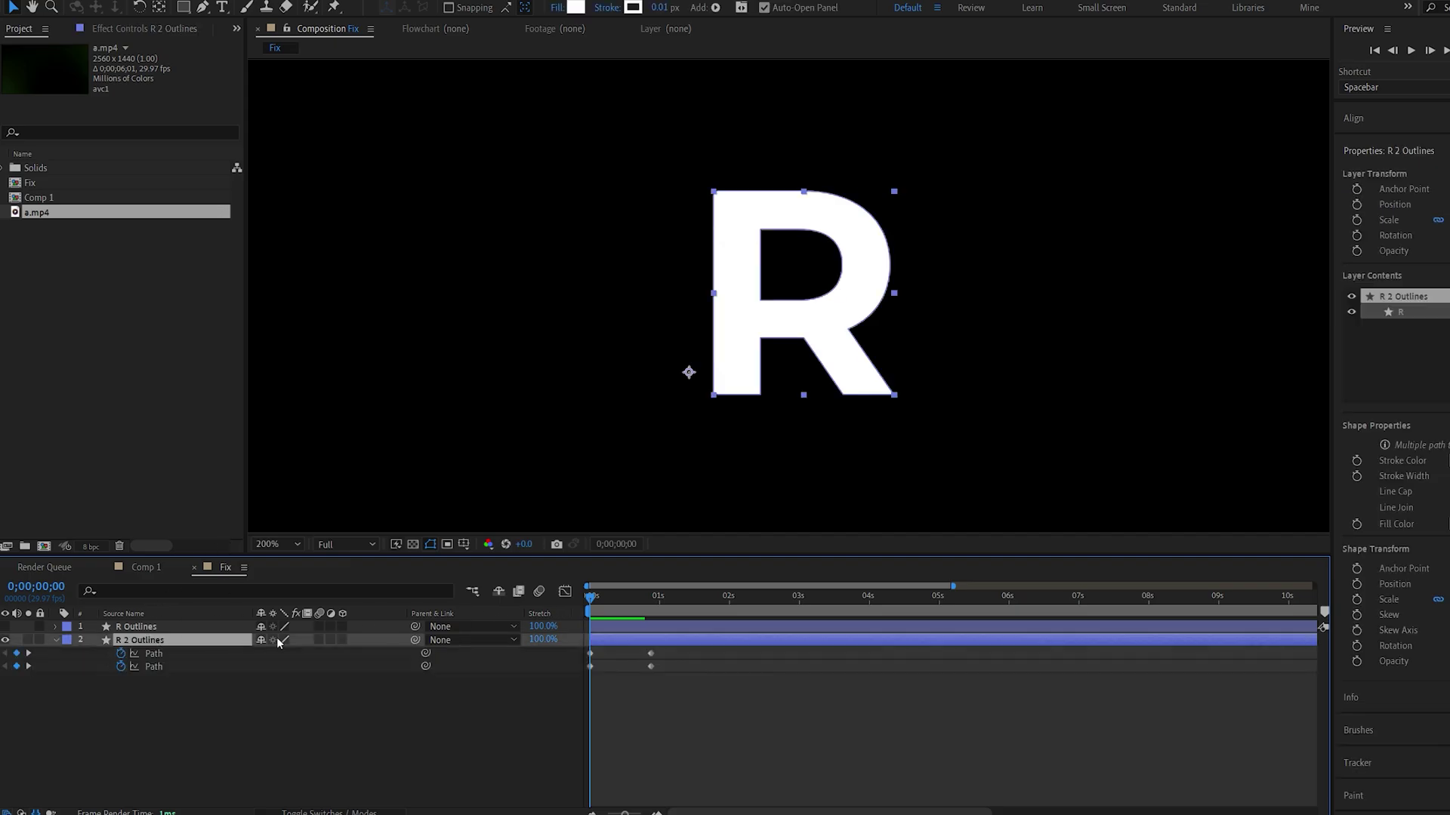
click(202, 11)
key(period)
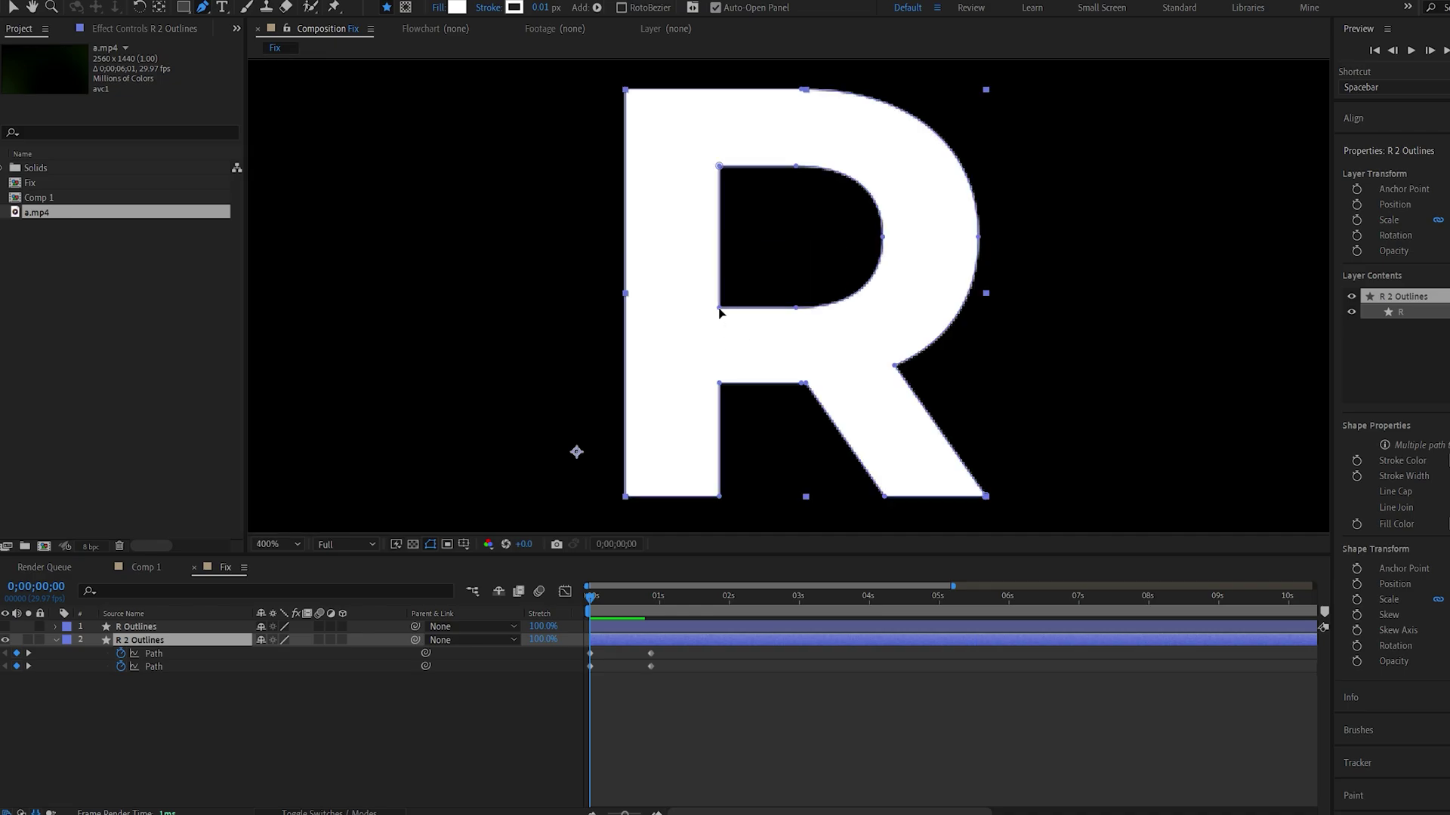
click(720, 312)
right_click(719, 312)
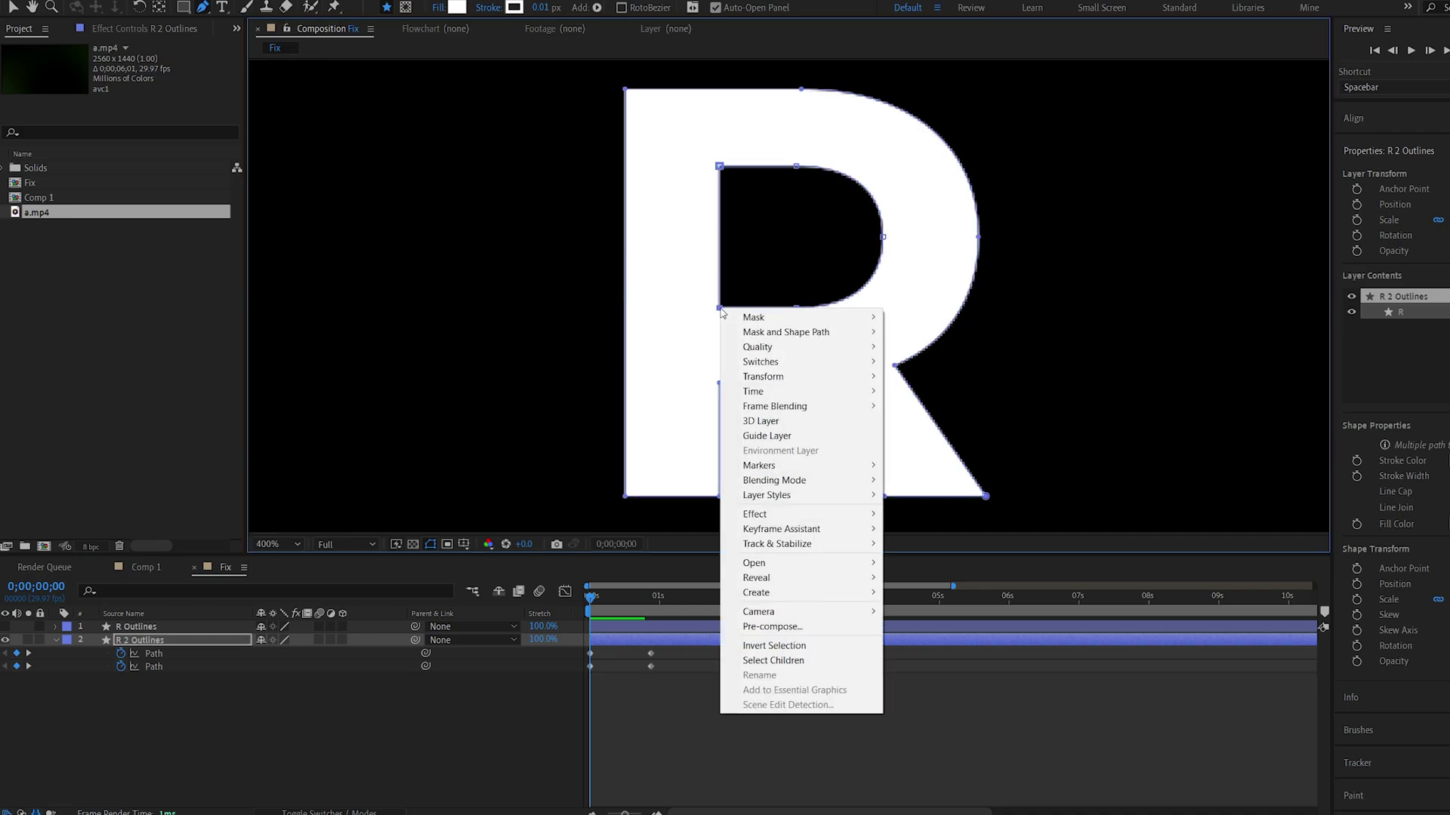
mouse_move(807, 339)
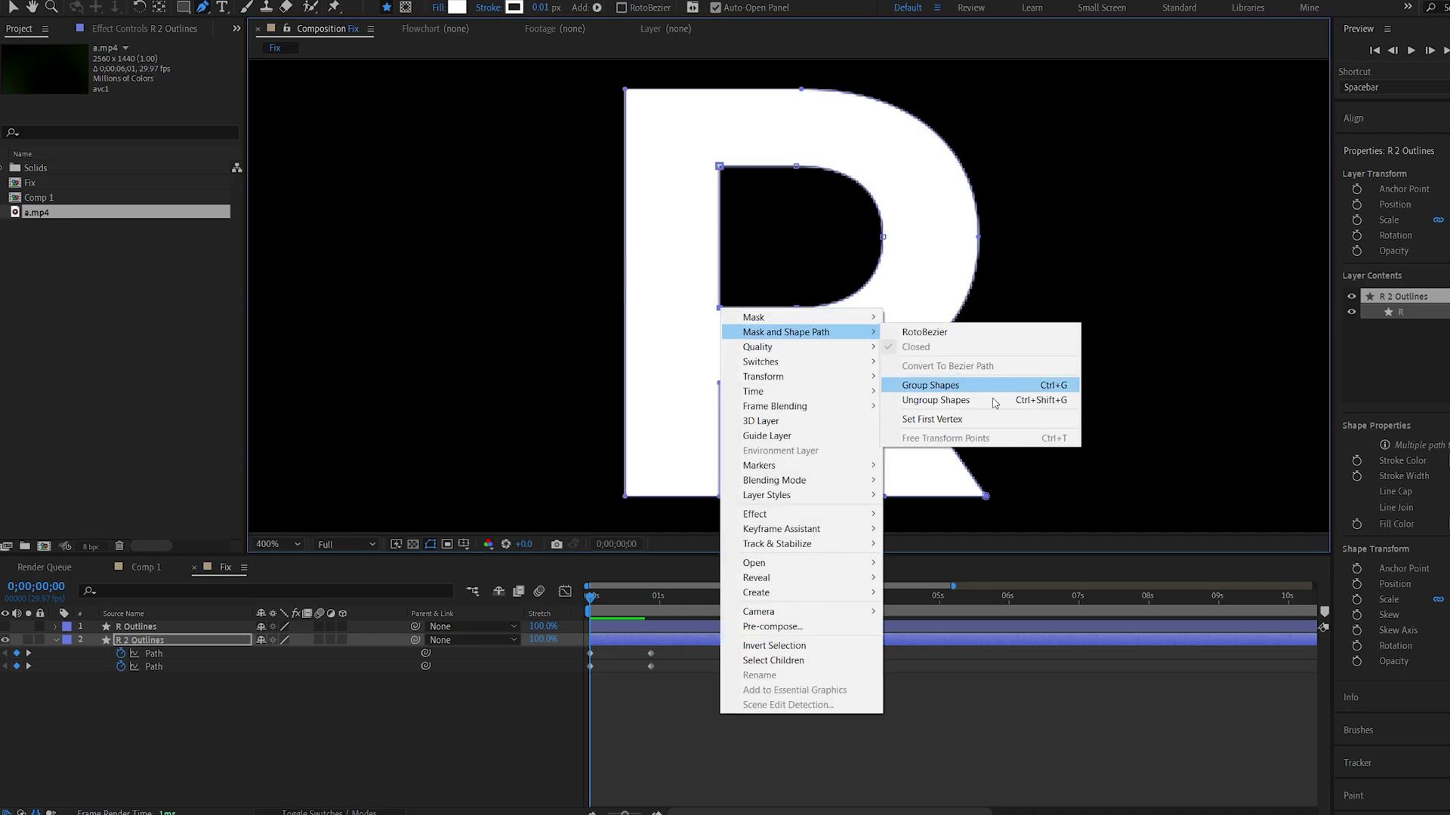
click(975, 423)
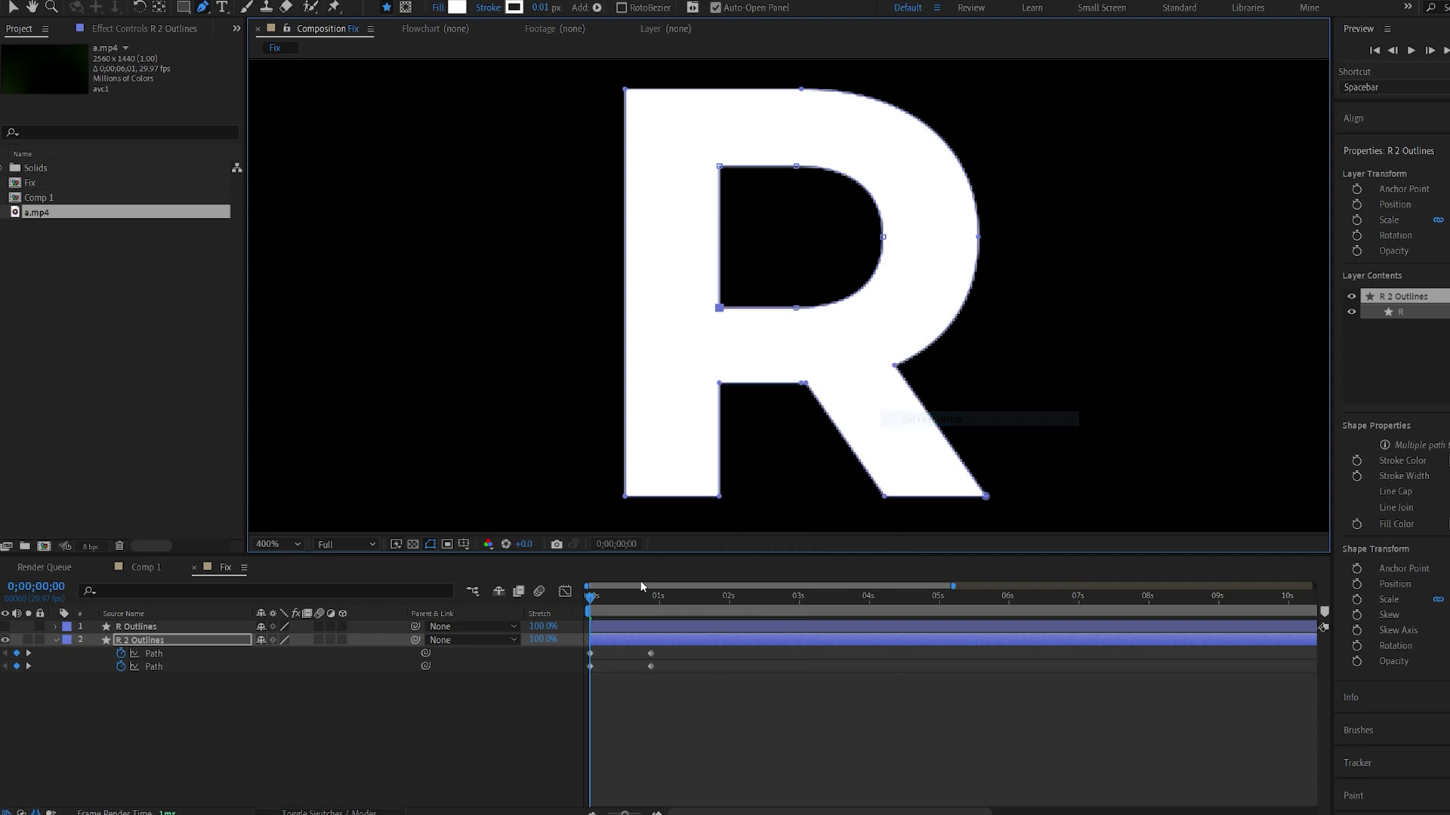
key(space)
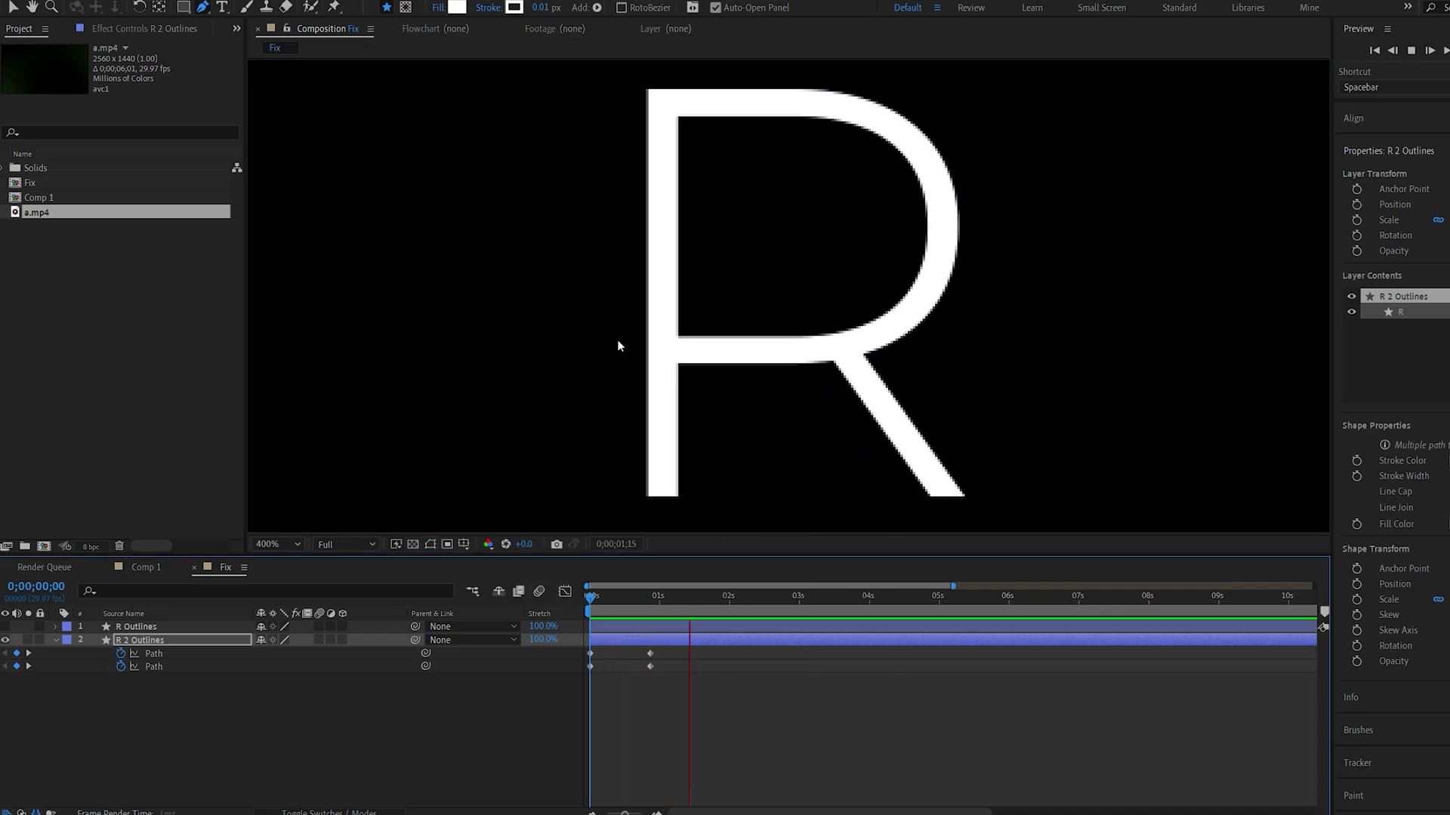
click(656, 598)
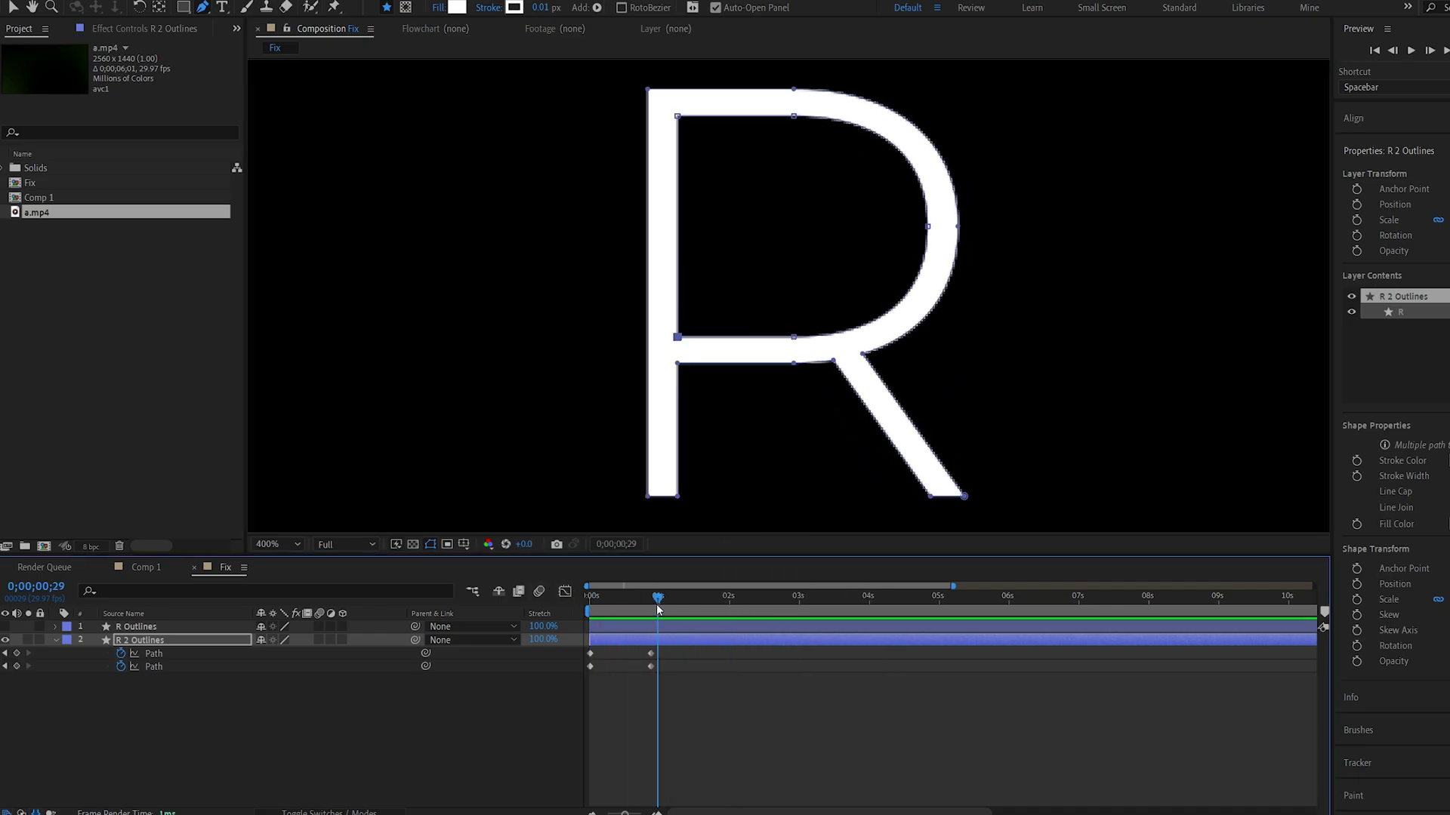
Return to Comp 1 and apply Easy Ease to all the Path keyframes of the Big layer
click(147, 568)
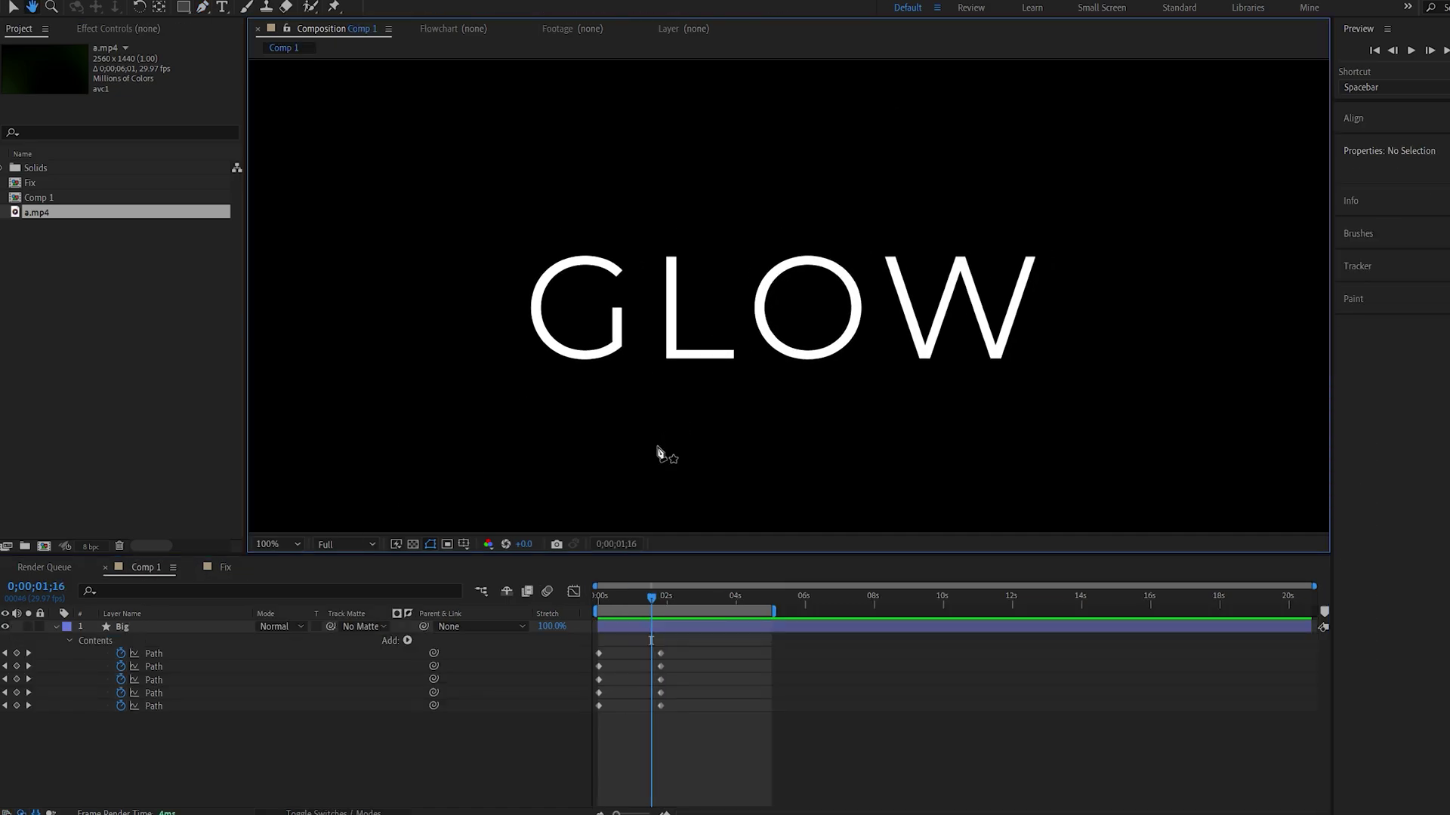
key(v)
drag(651, 598, 600, 604)
drag(683, 636, 586, 720)
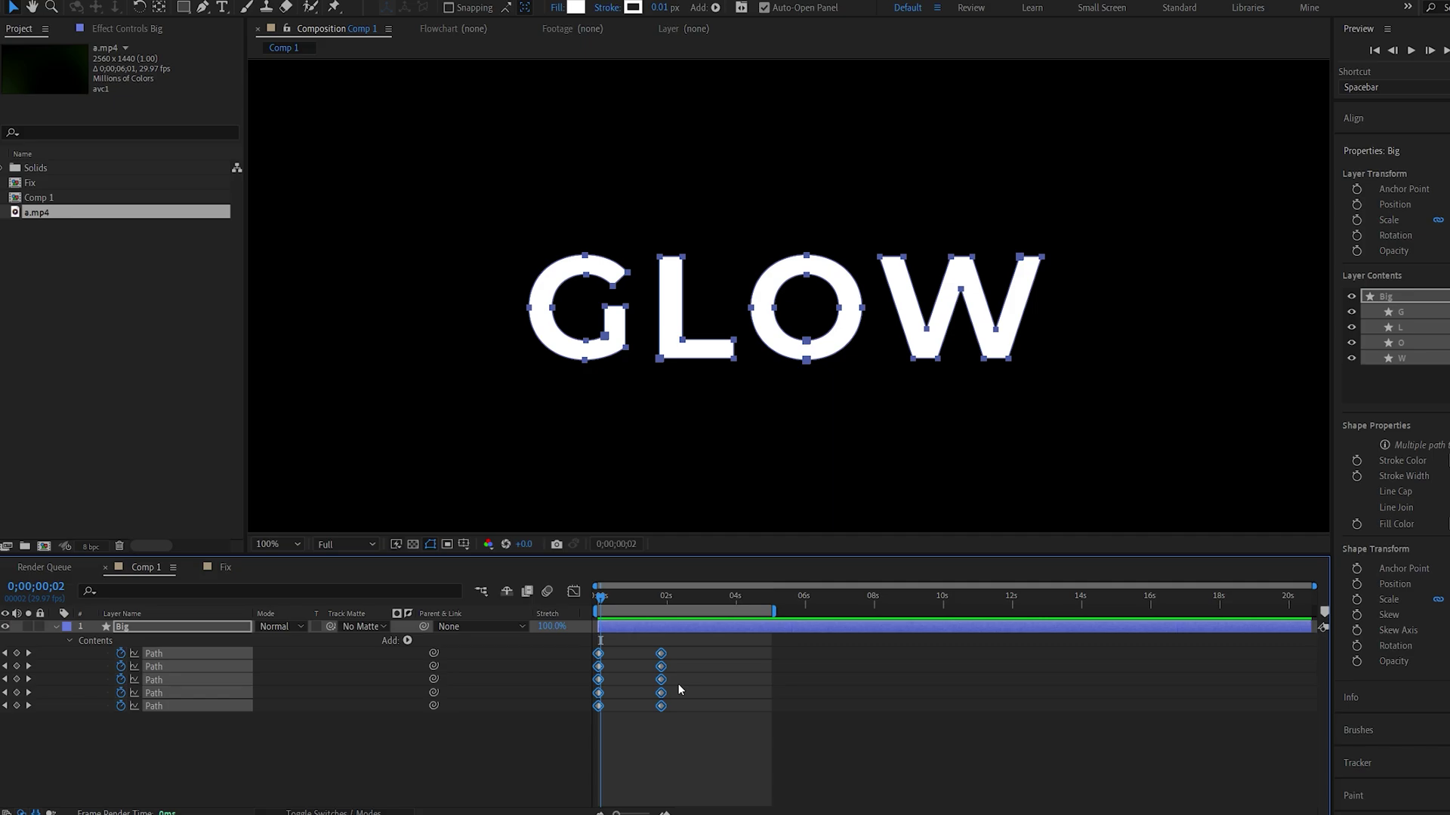
key(F9)
Stagger the Big layer's Path keyframes row by row, and stretch the whole set so the last keyframe falls at about 4 seconds
drag(681, 643, 615, 684)
drag(713, 692, 630, 706)
drag(734, 645, 587, 736)
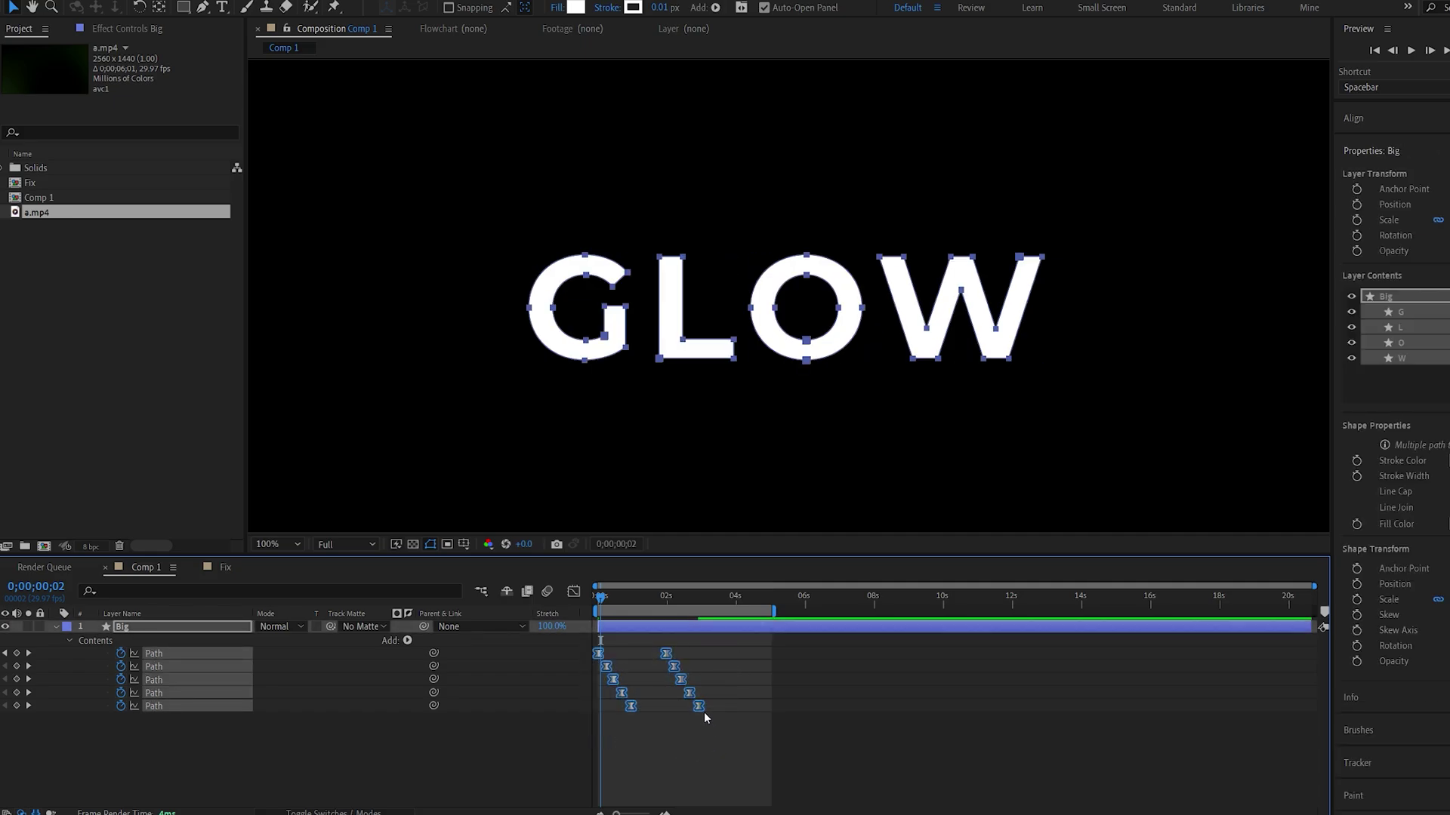
drag(699, 707, 742, 711)
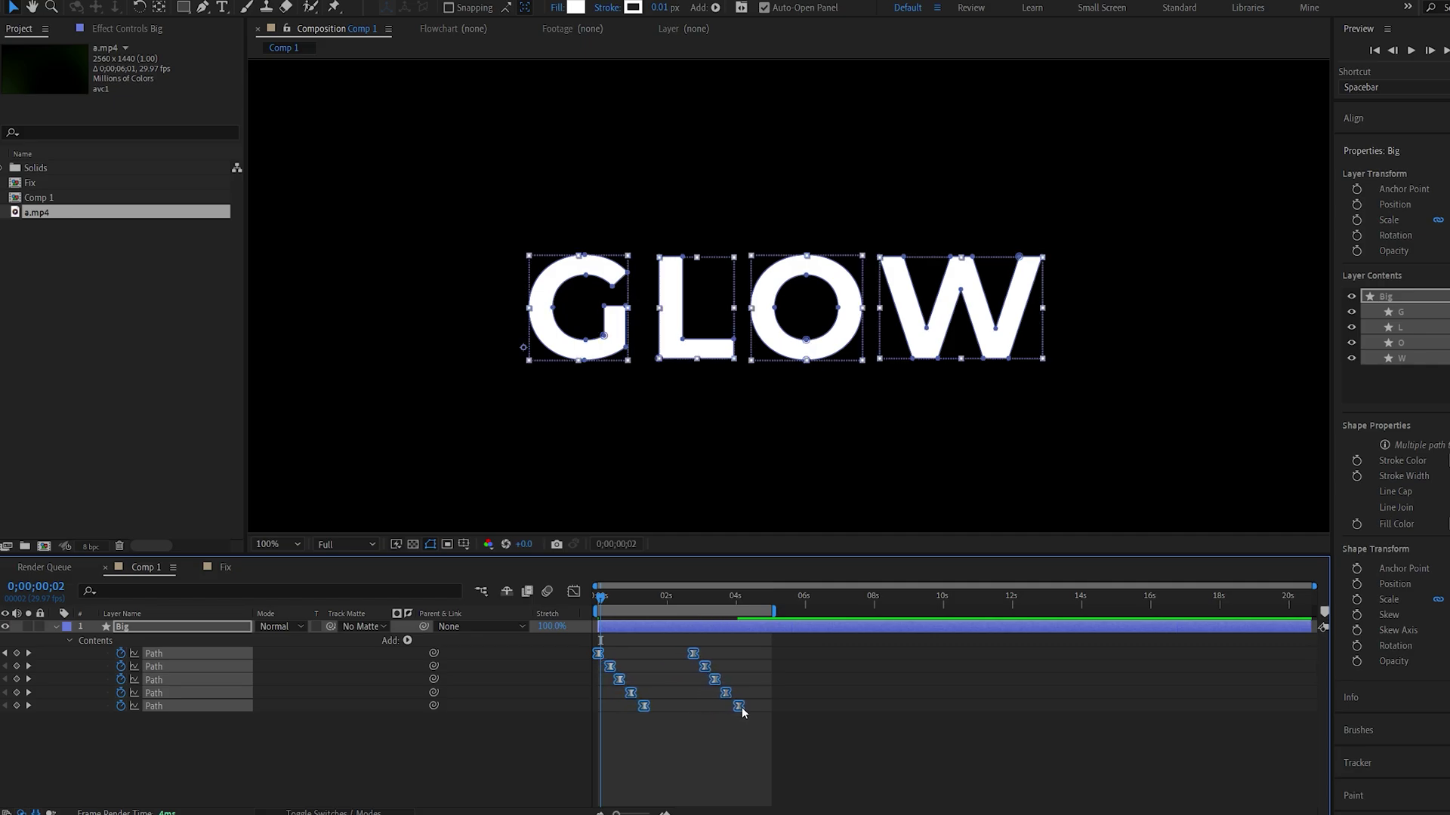
click(735, 727)
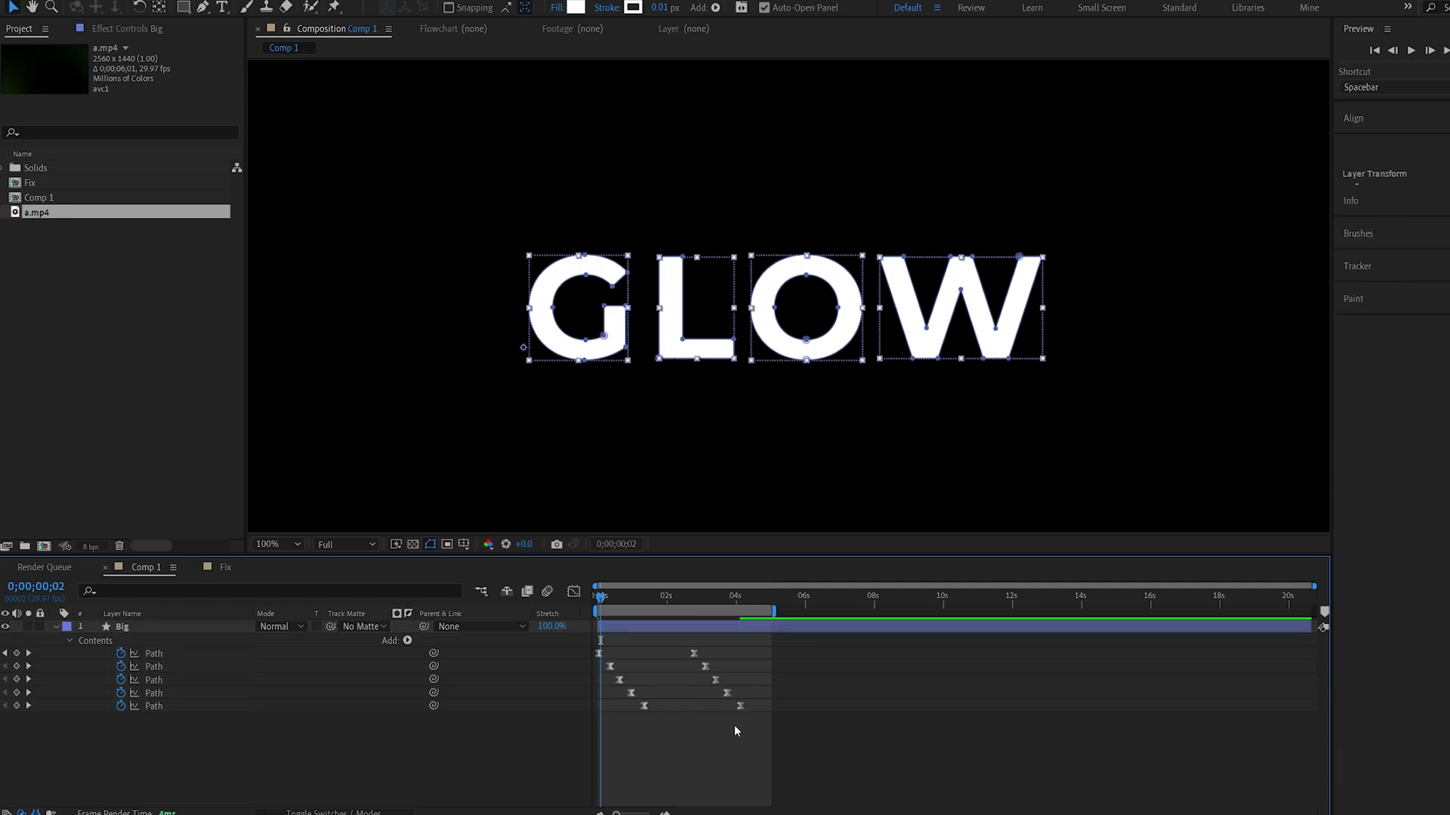
Shift all the Path keyframes slightly later, return the current time to 0;00;00;00, and collapse the Big layer
drag(758, 651, 601, 751)
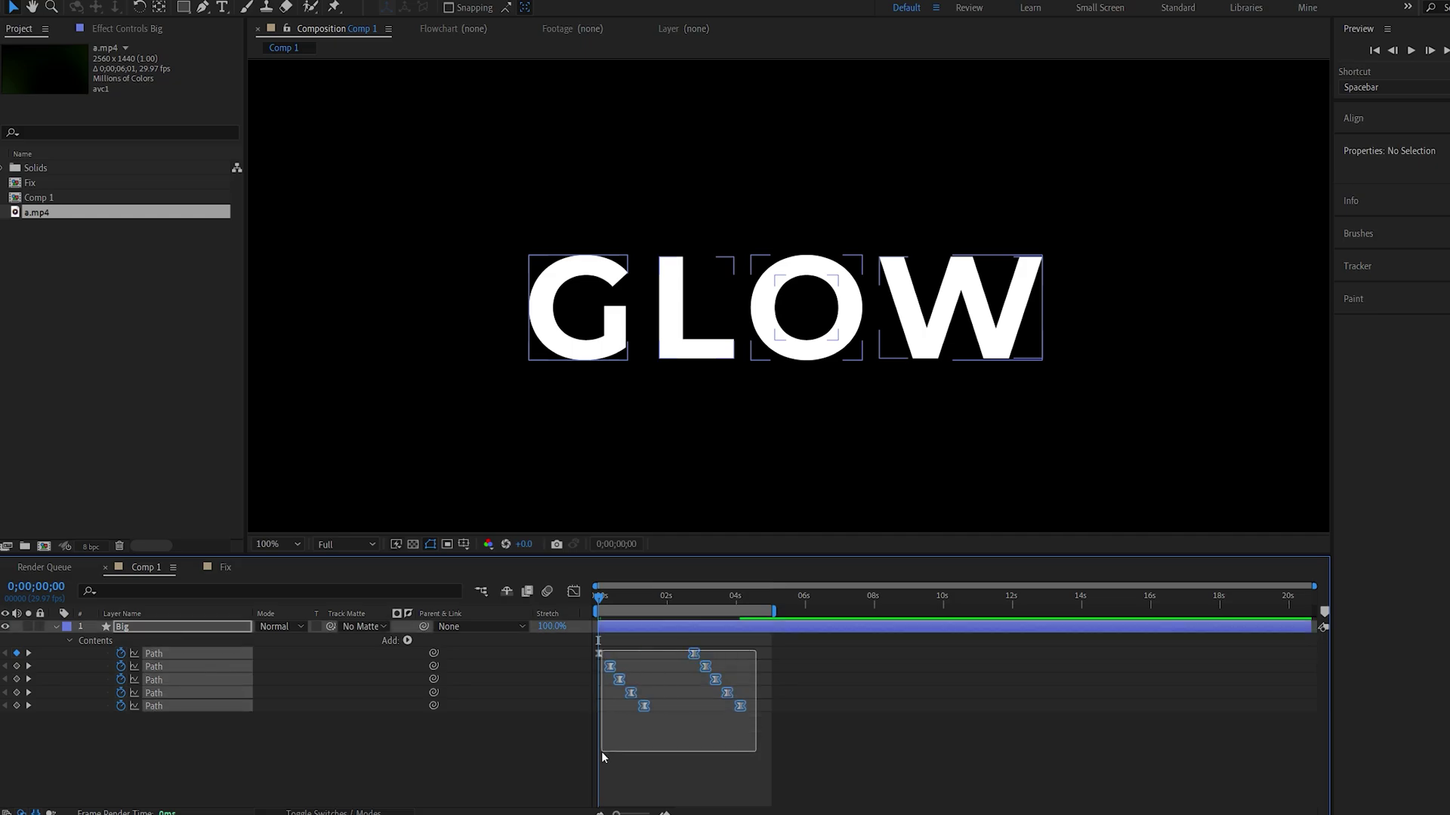
drag(597, 654, 605, 652)
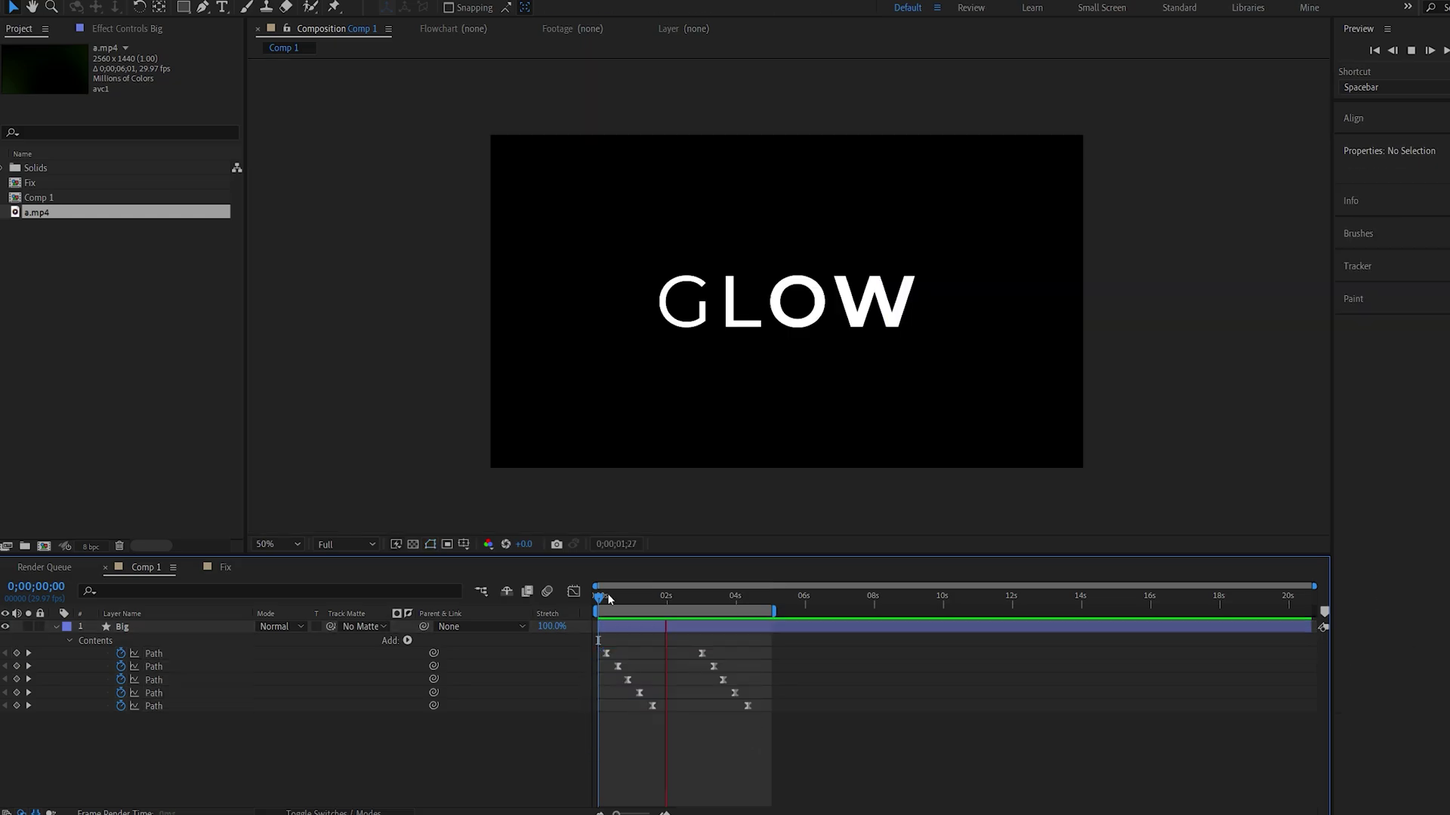
click(607, 598)
mouse_move(608, 598)
mouse_down()
mouse_move(696, 596)
mouse_move(696, 610)
mouse_move(596, 600)
mouse_up()
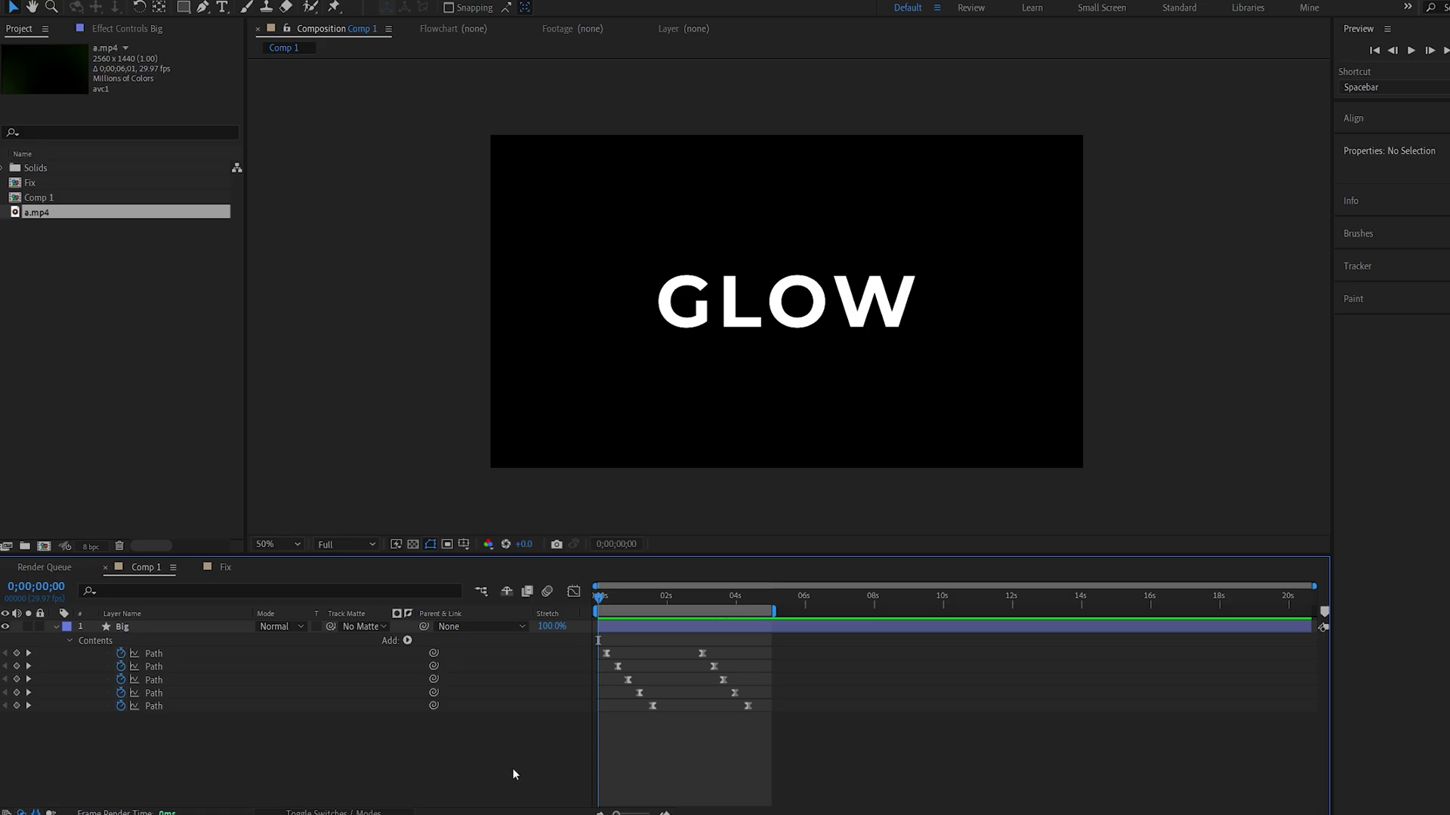
click(54, 628)
click(56, 627)
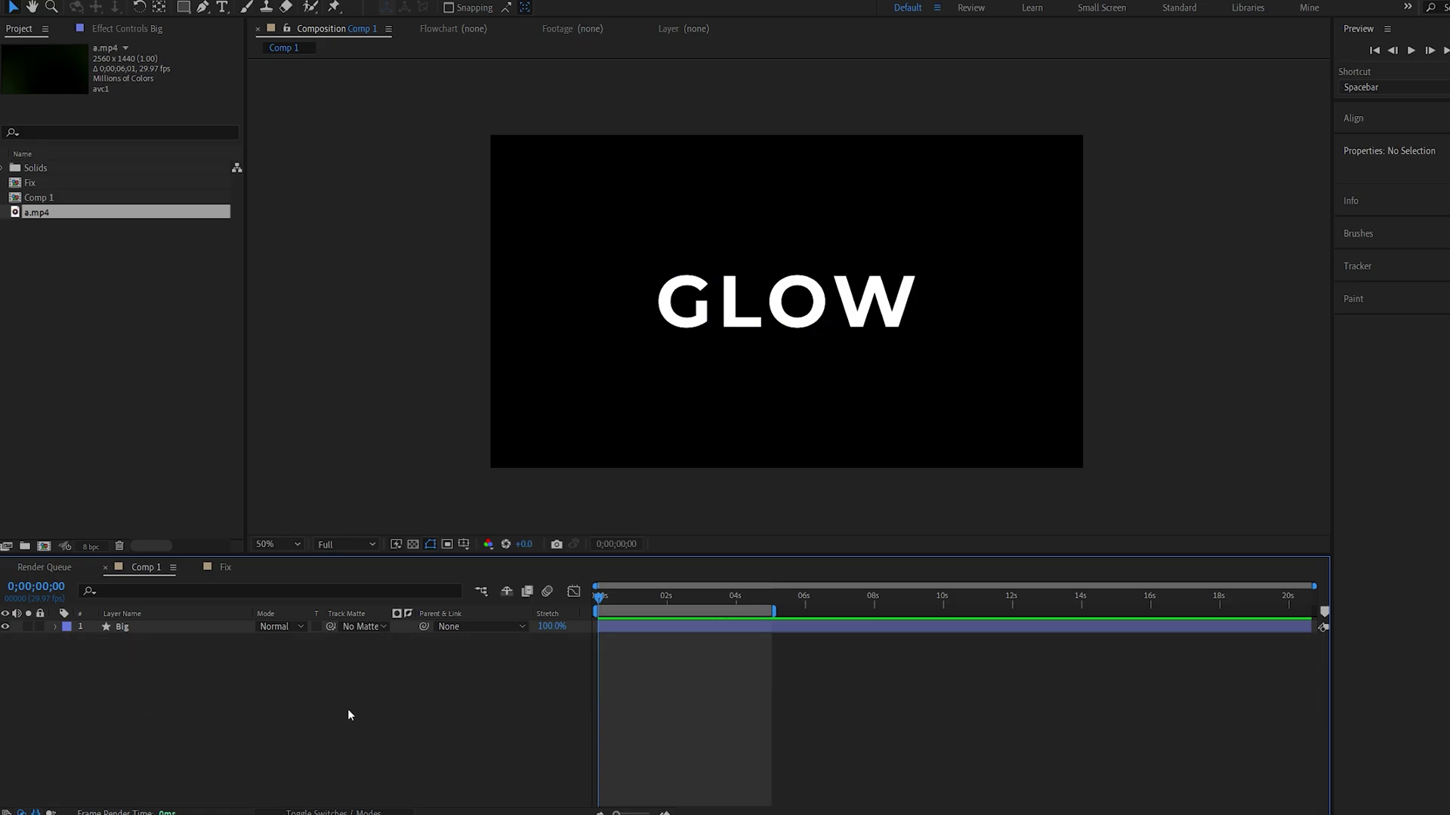
Create a black 1920 × 1080 px solid layer named "Matte" in Comp 1
right_click(501, 519)
mouse_move(537, 529)
click(709, 563)
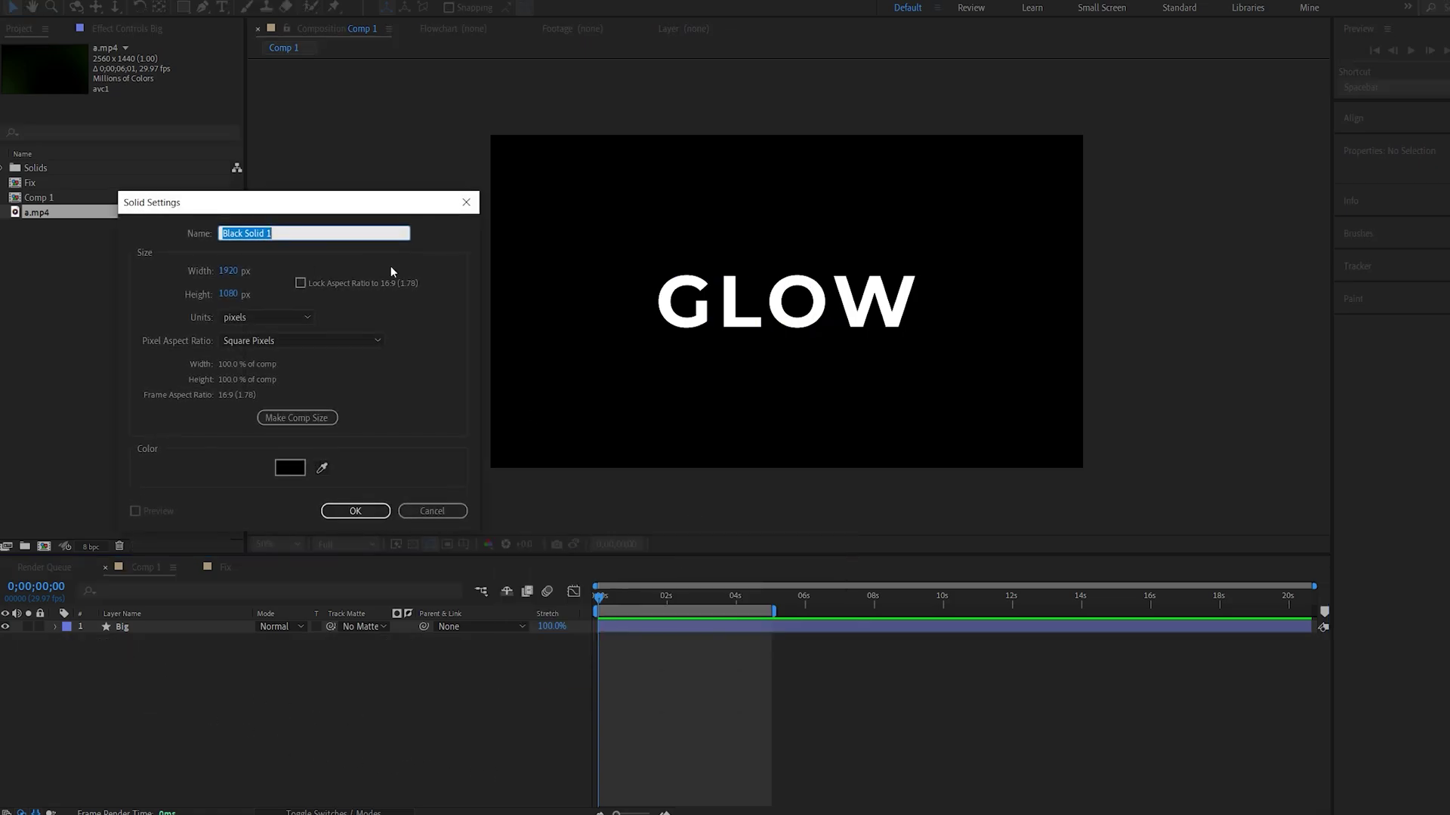
text(Matte)
click(290, 469)
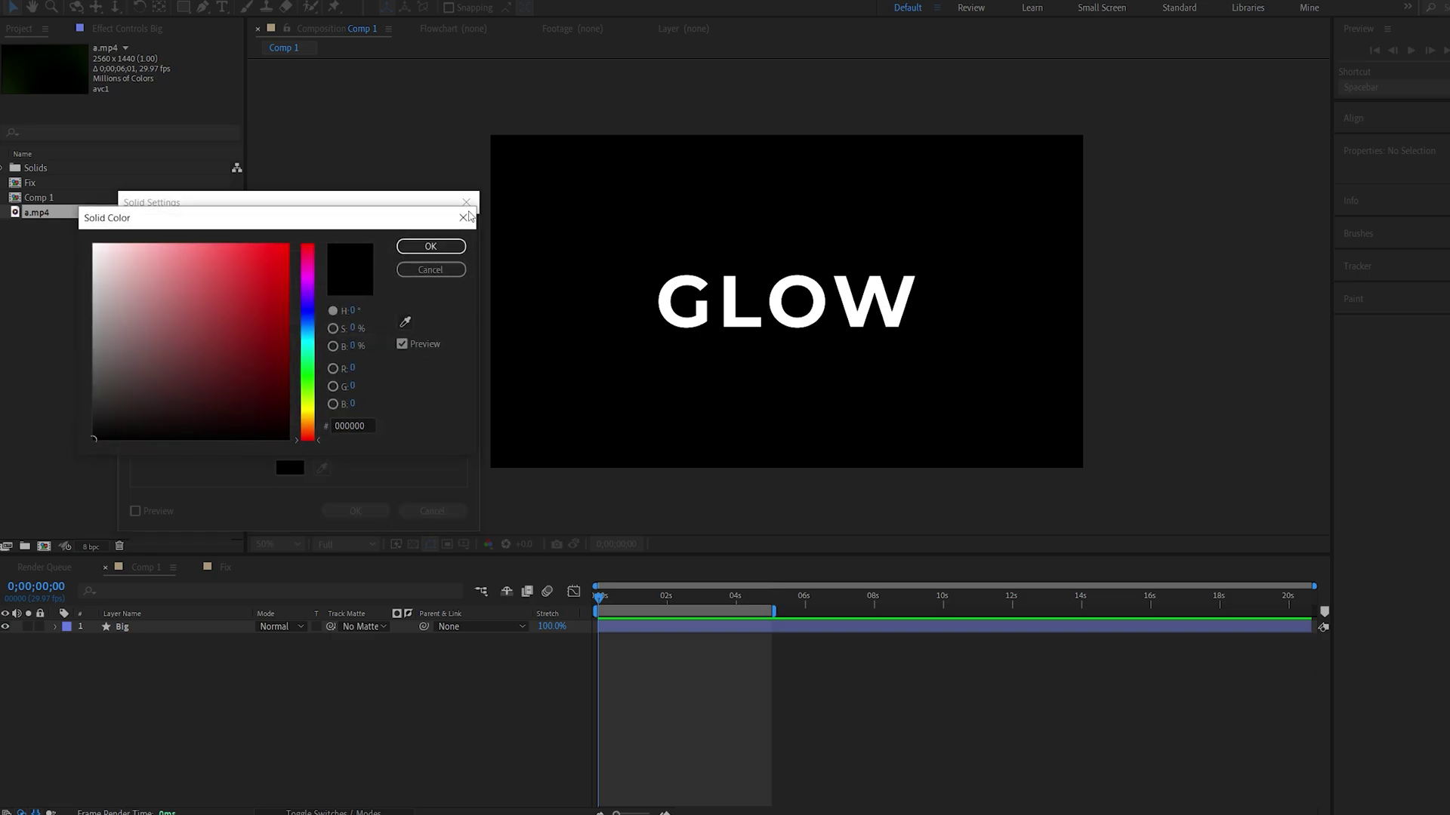
click(430, 247)
click(361, 511)
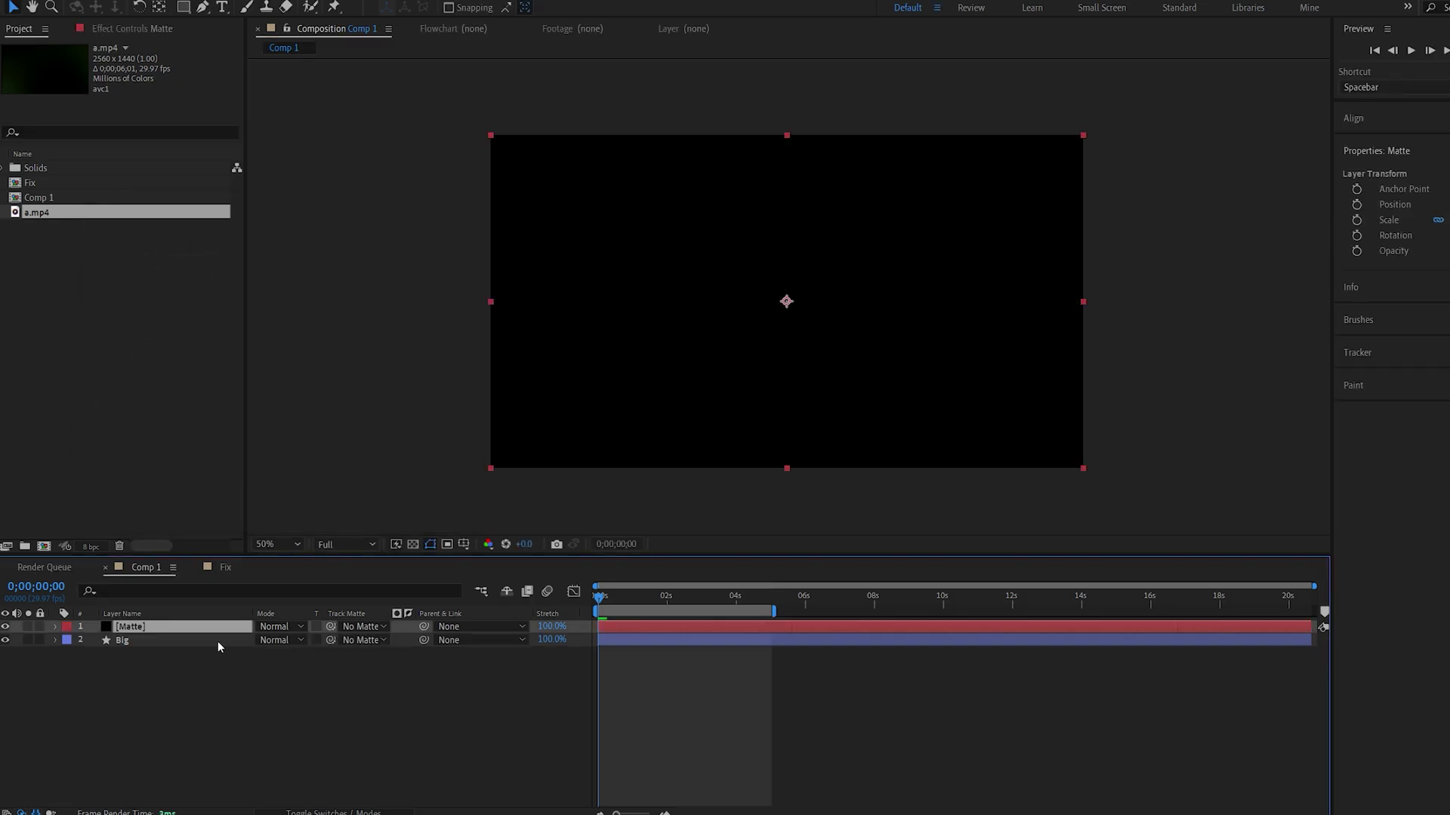
Draw a rectangular mask enclosing the whole frame on the Matte layer, and enable keyframing on its Mask Path at 0;00;00;00
click(184, 9)
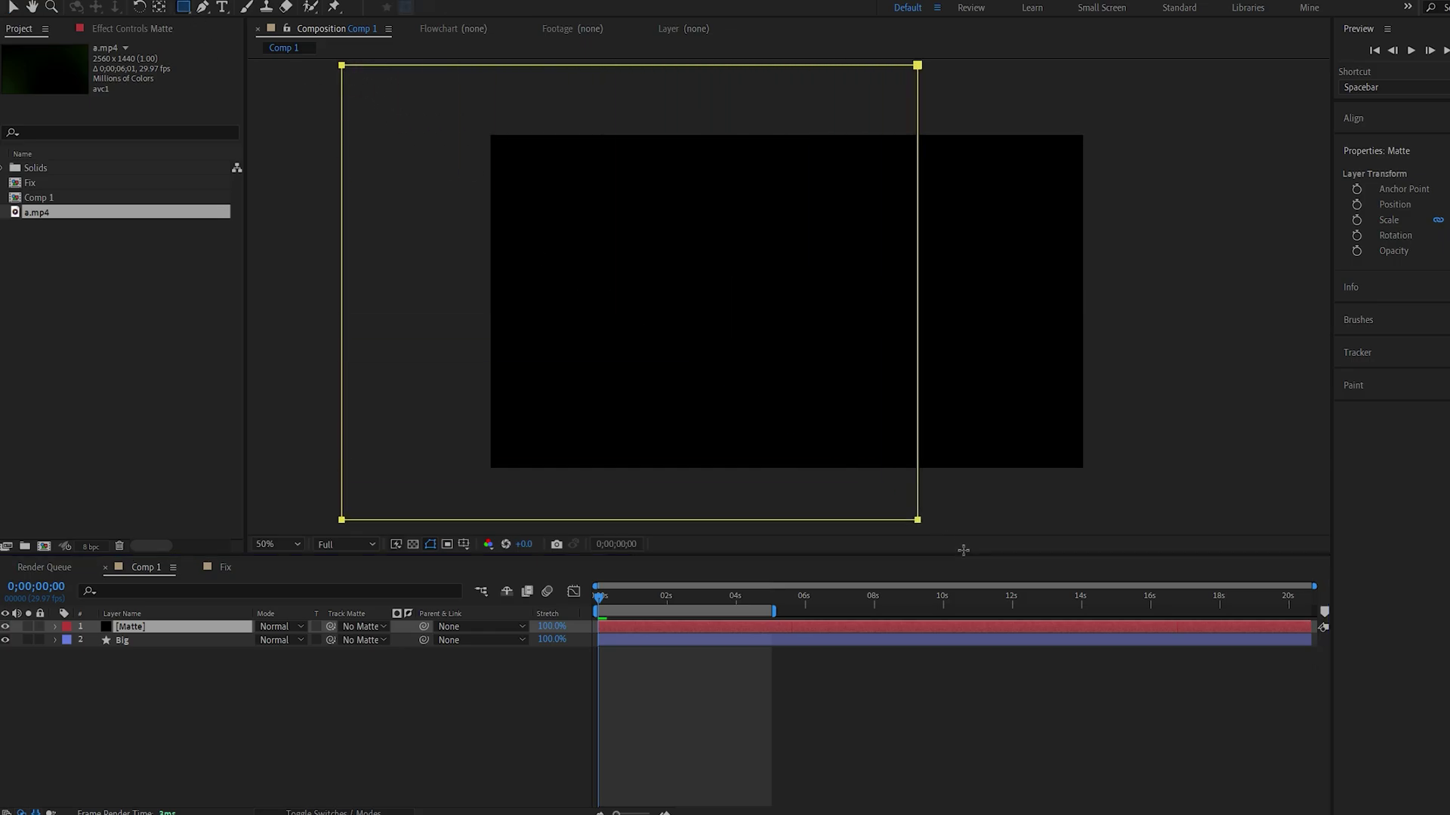
drag(963, 550, 1196, 549)
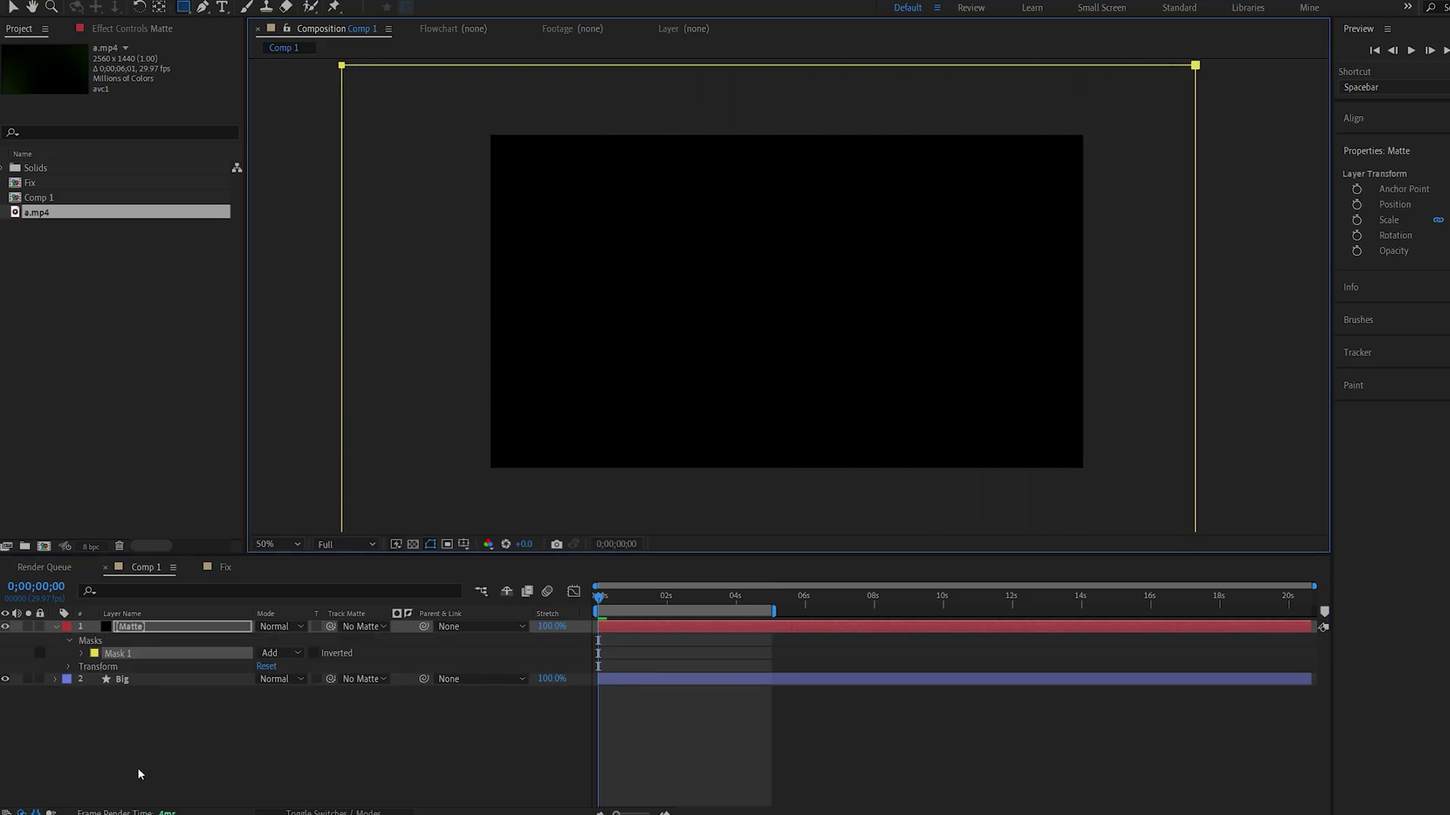
key(m)
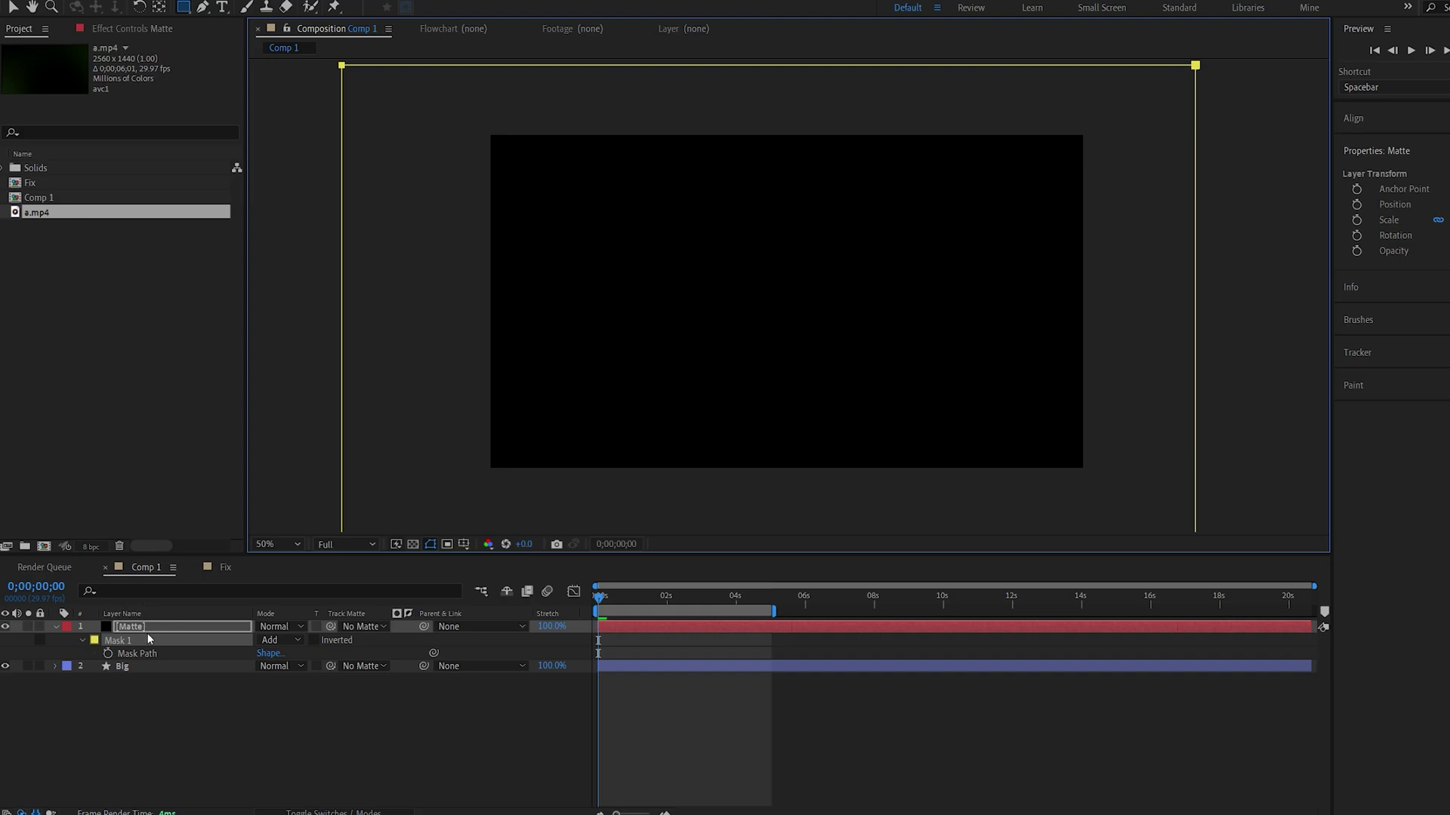
click(109, 653)
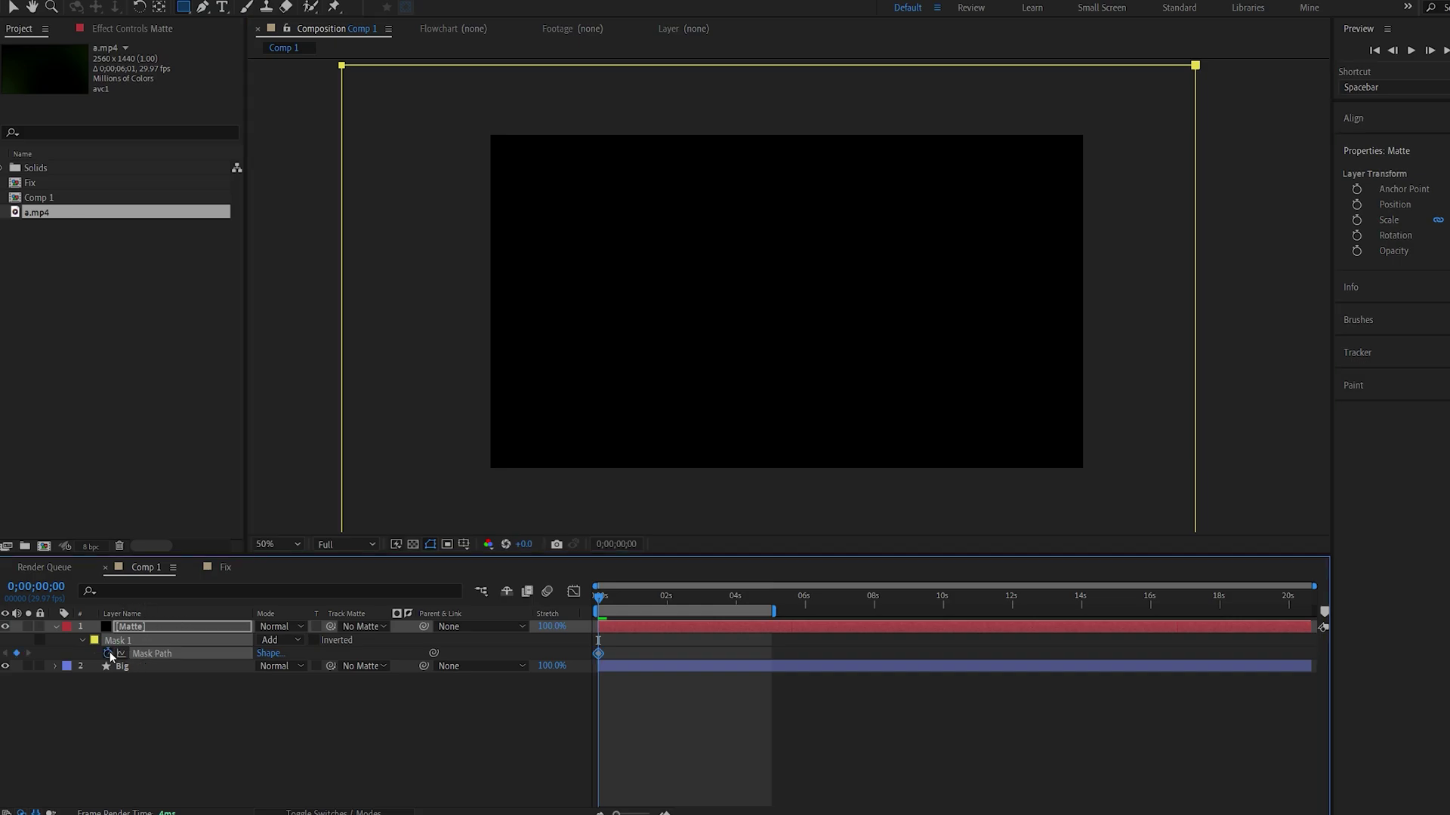
At 0;00;04;00, move the left edge of the Matte layer's mask to the frame's right edge to keyframe the wipe
click(737, 604)
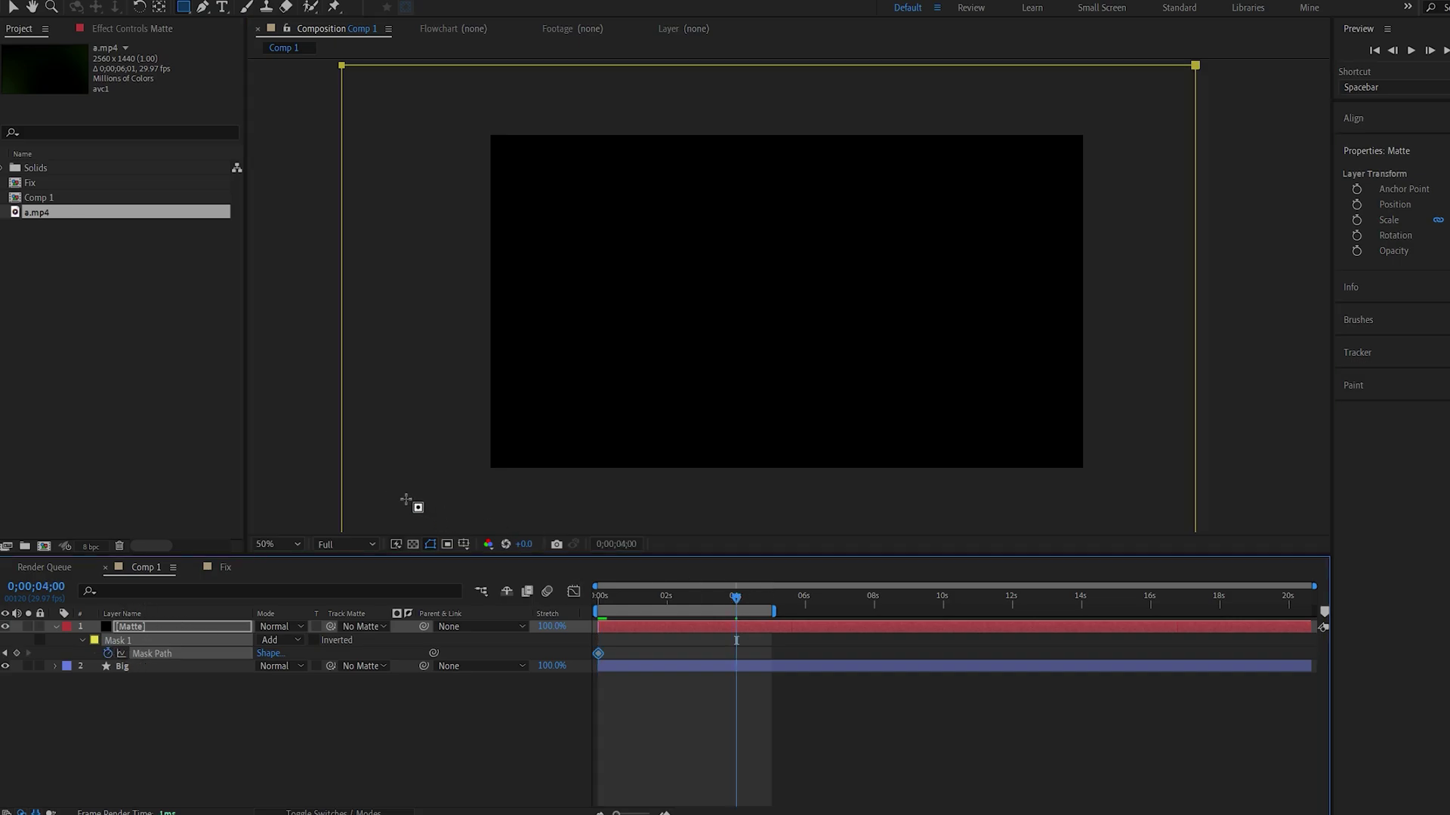
key(v)
click(343, 458)
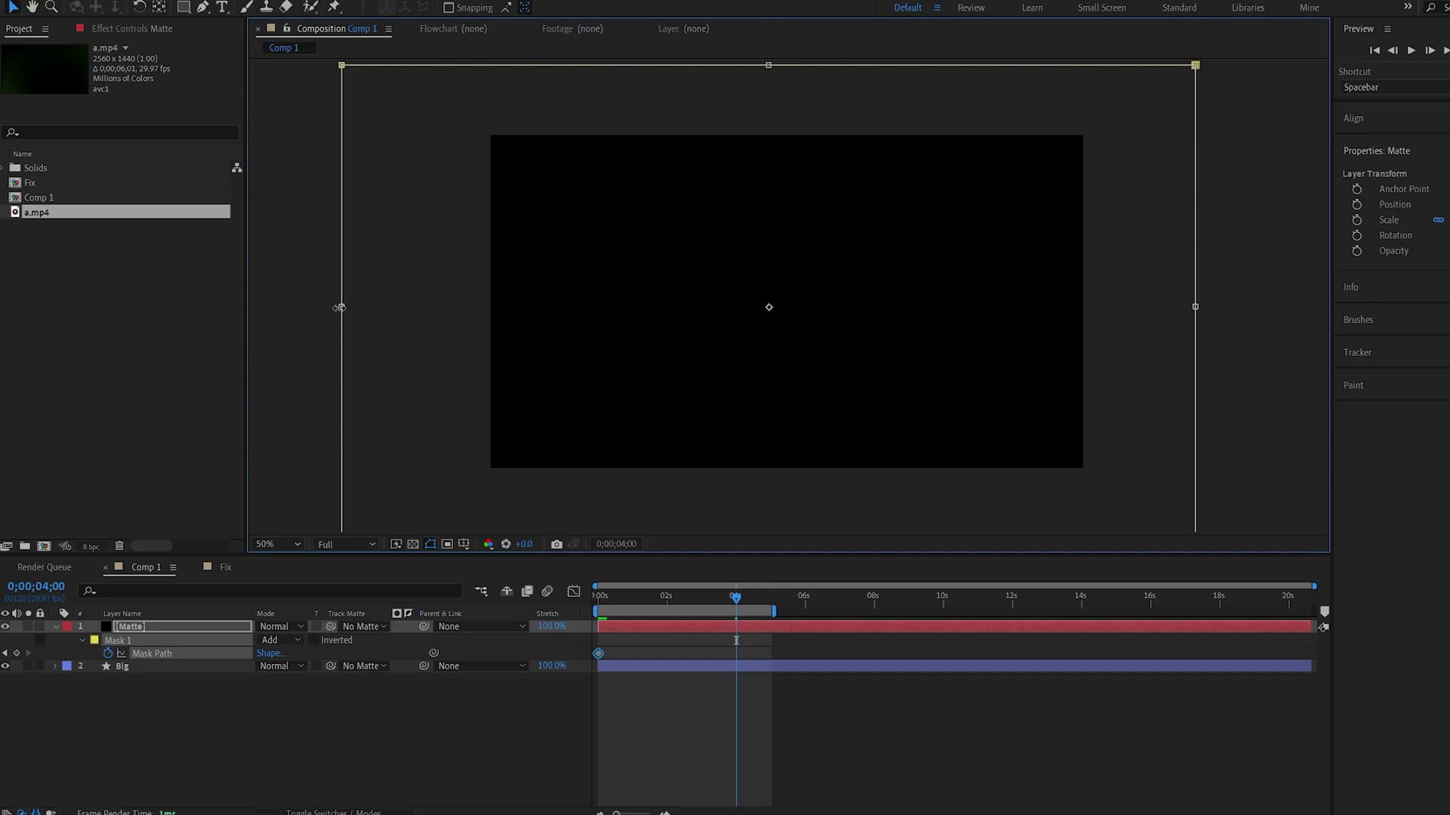
drag(339, 307, 1084, 374)
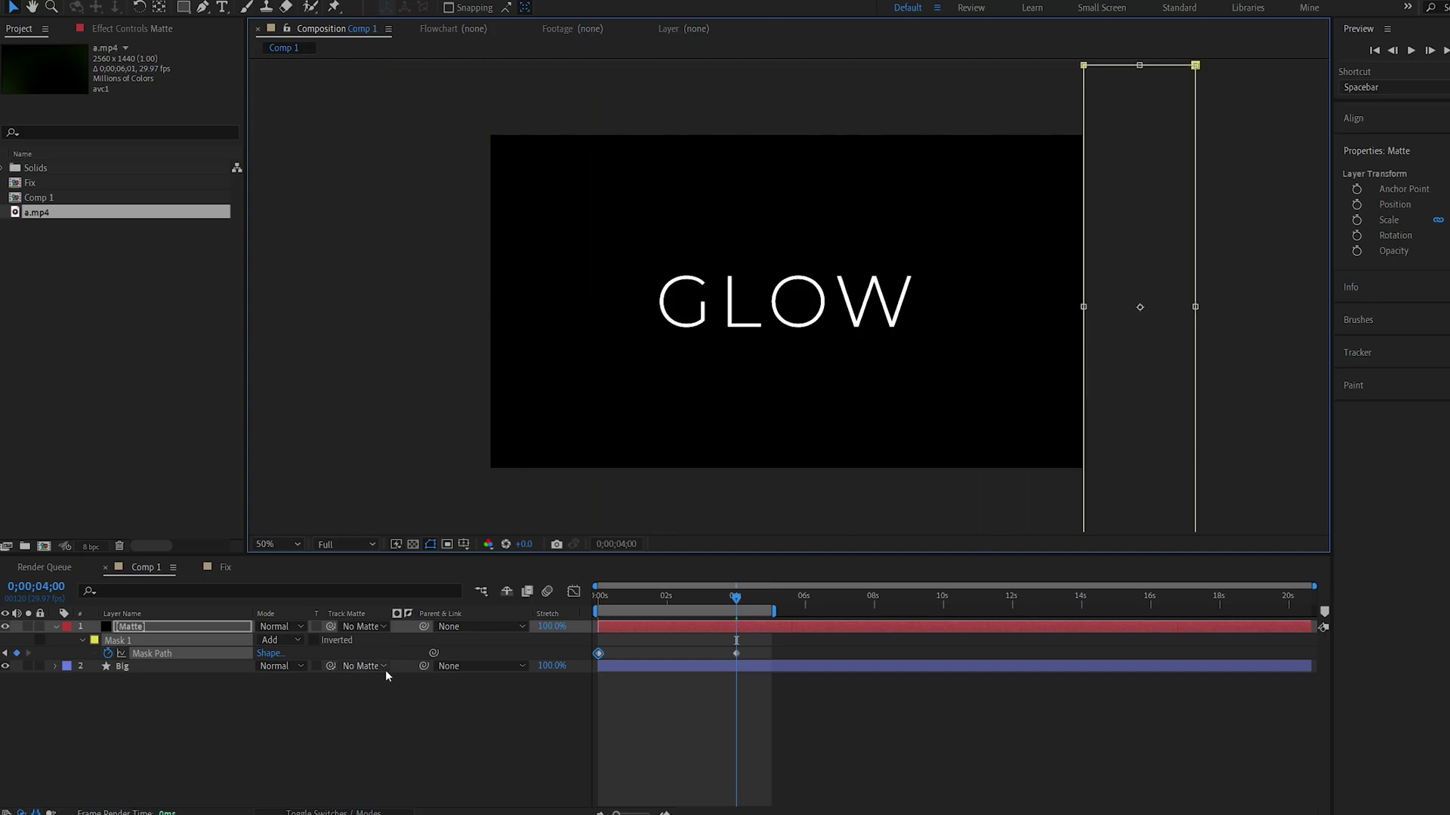
Set the Matte layer's Mask Feather to 150 pixels and preview the softened wipe
key(f)
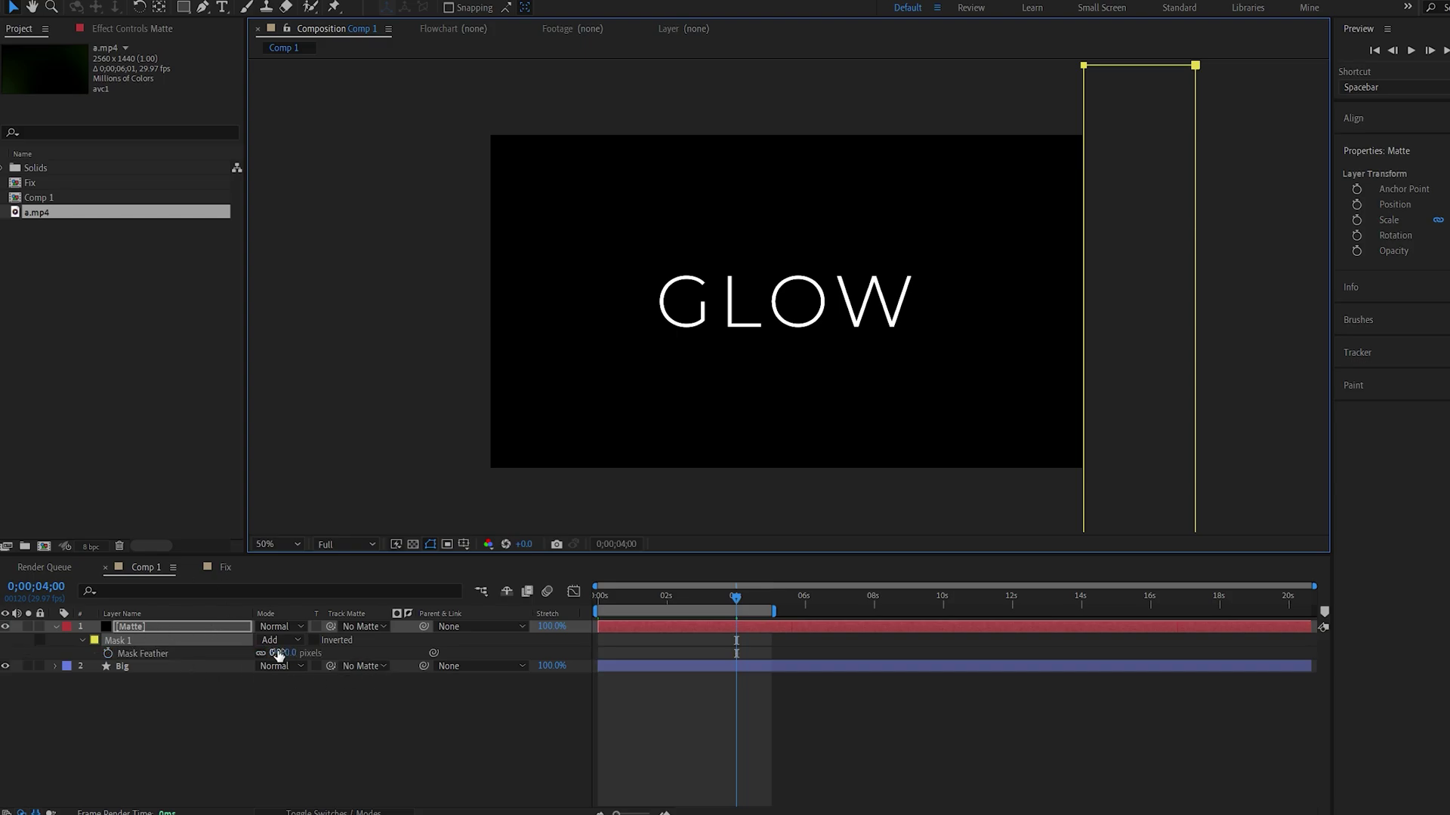
click(278, 654)
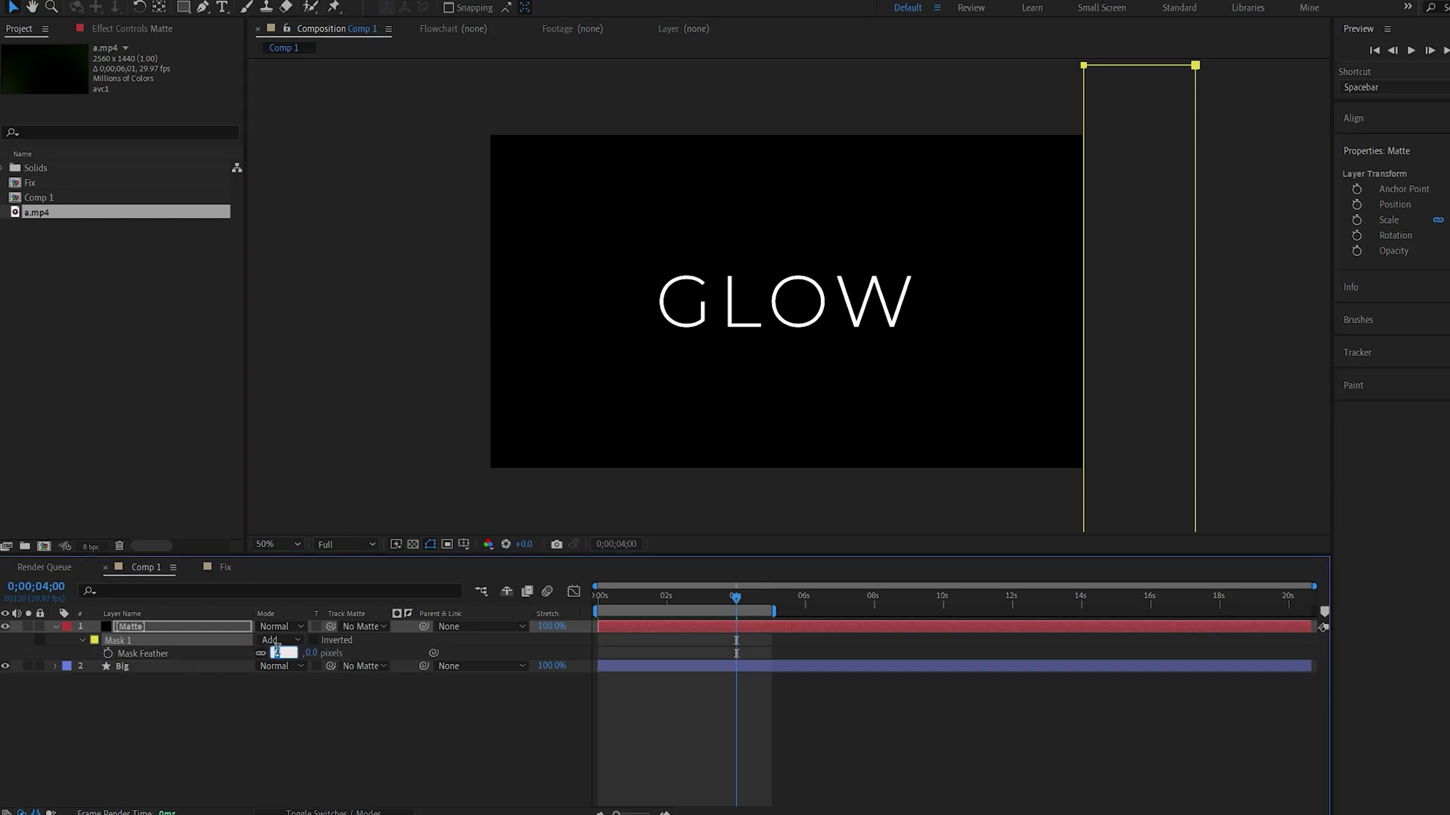
click(304, 728)
drag(707, 598, 652, 612)
key(space)
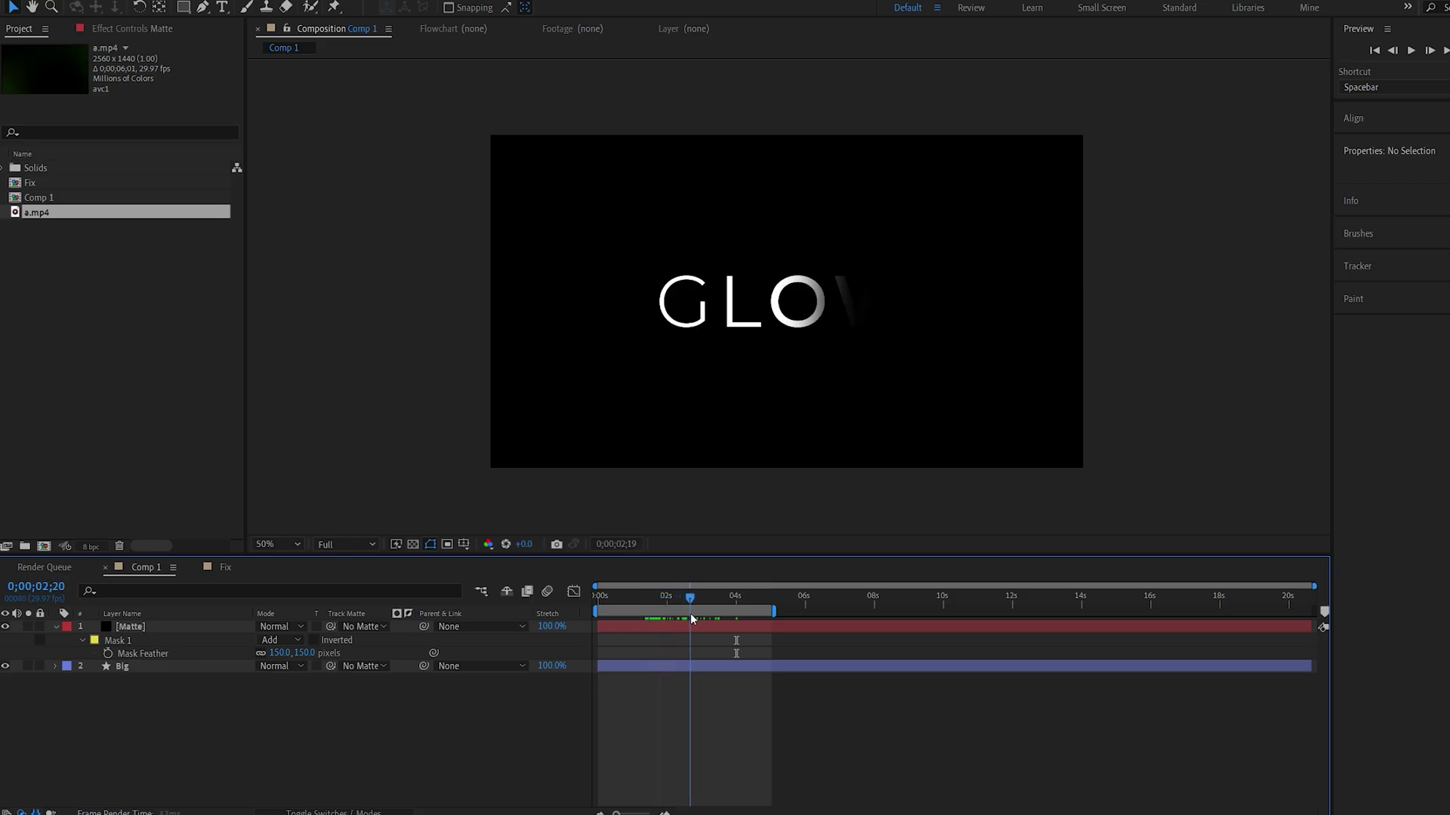
Assign the Matte layer as an inverted track matte for the Big layer, and check the reveal around the letters O and W
click(332, 668)
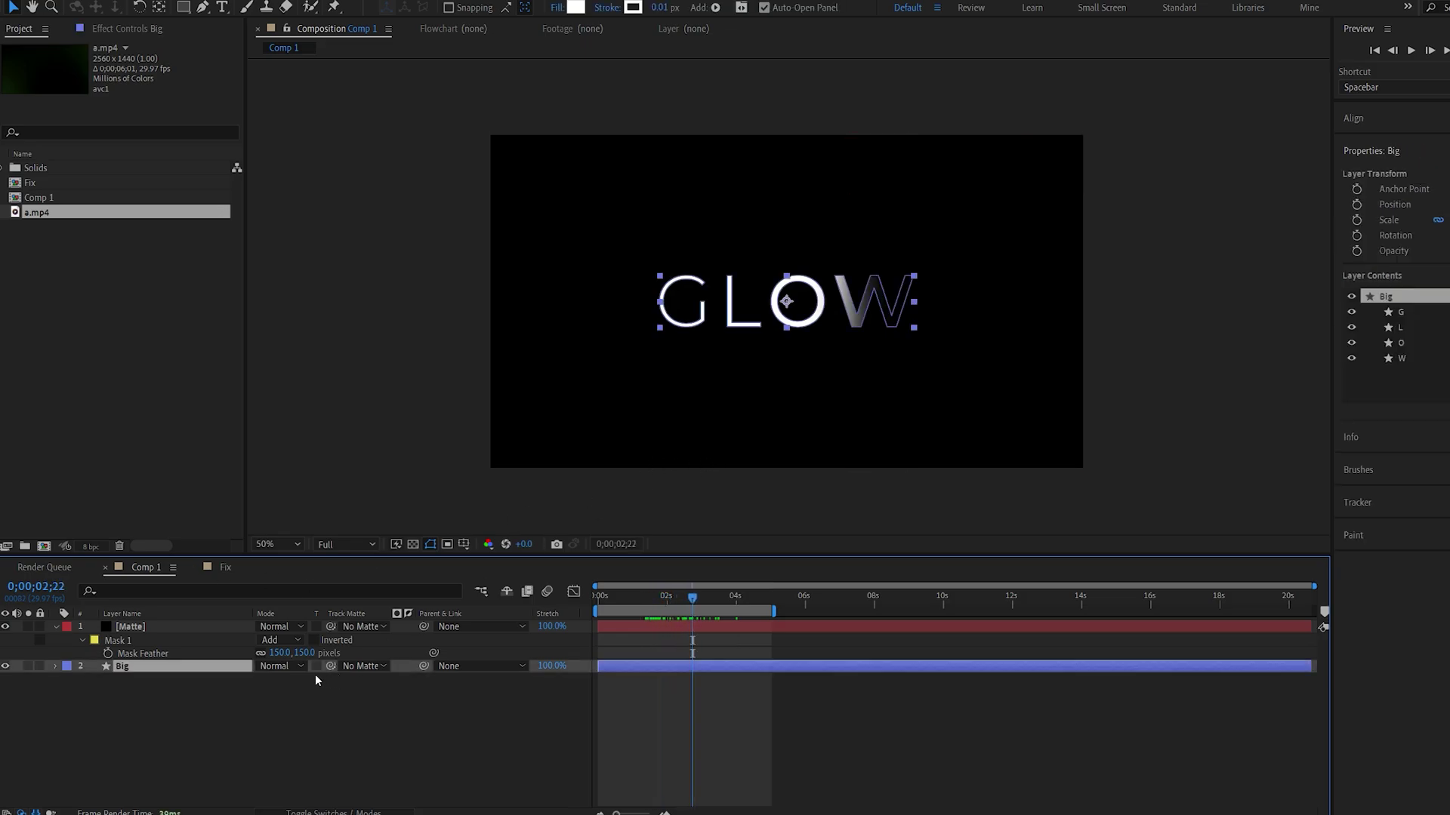
drag(331, 666, 140, 627)
click(407, 667)
drag(648, 598, 689, 601)
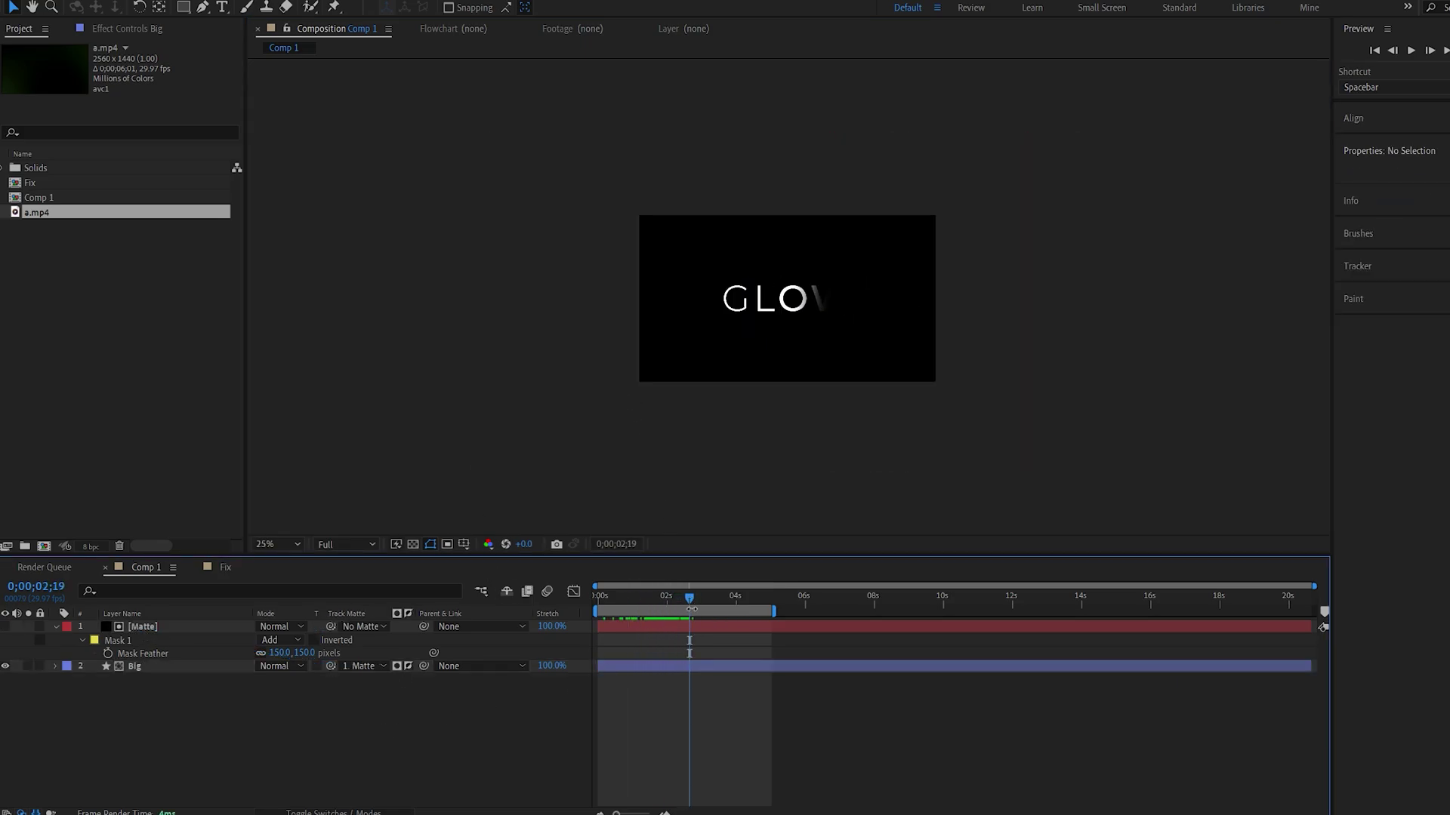
click(678, 627)
drag(698, 413, 701, 370)
scroll(690, 394, up, 1)
key(v)
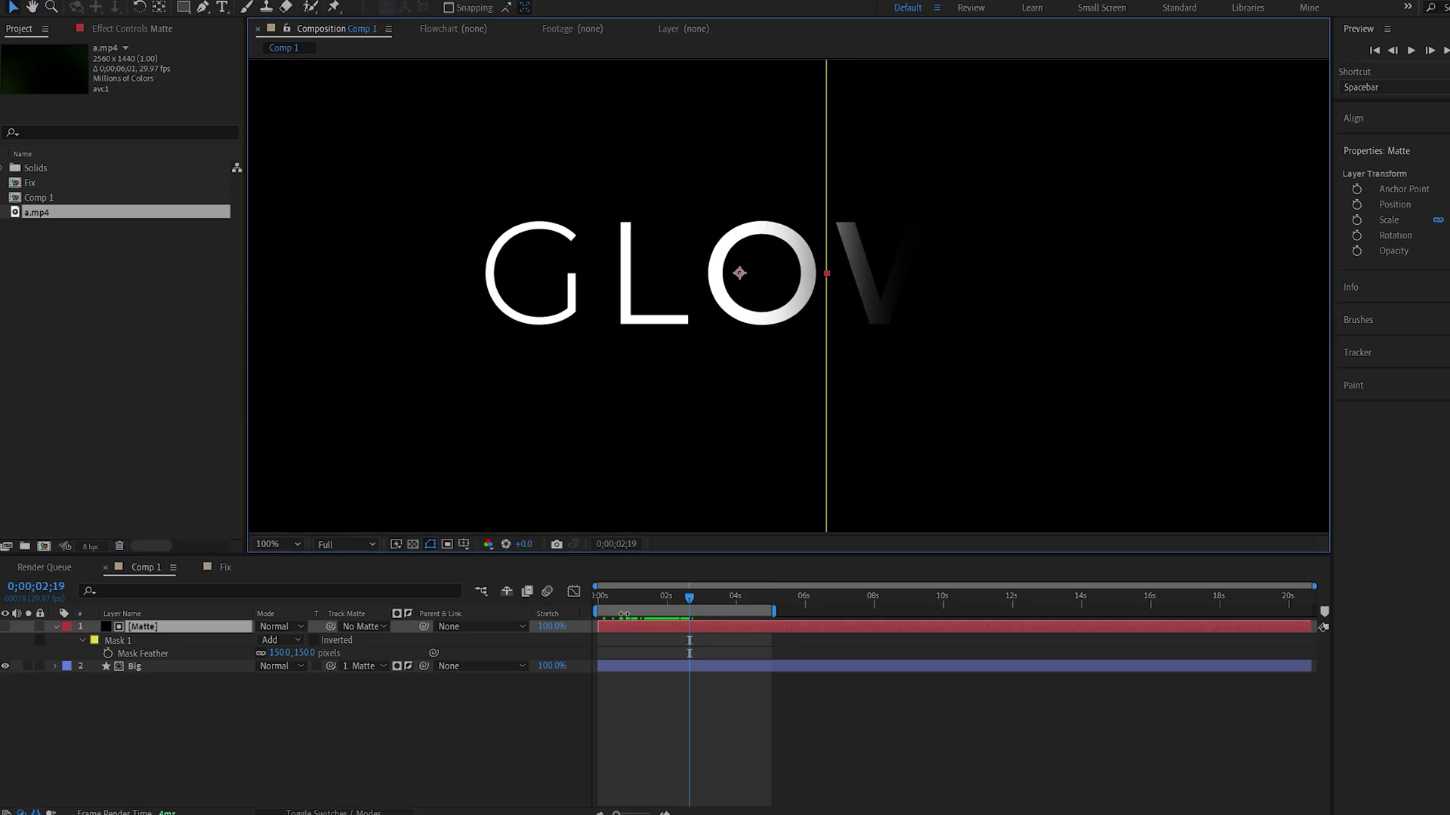
mouse_move(689, 600)
mouse_down()
mouse_move(712, 604)
mouse_move(691, 602)
mouse_up()
Shift all of the Big layer's Path keyframes slightly later and preview the timing against the reveal
click(665, 666)
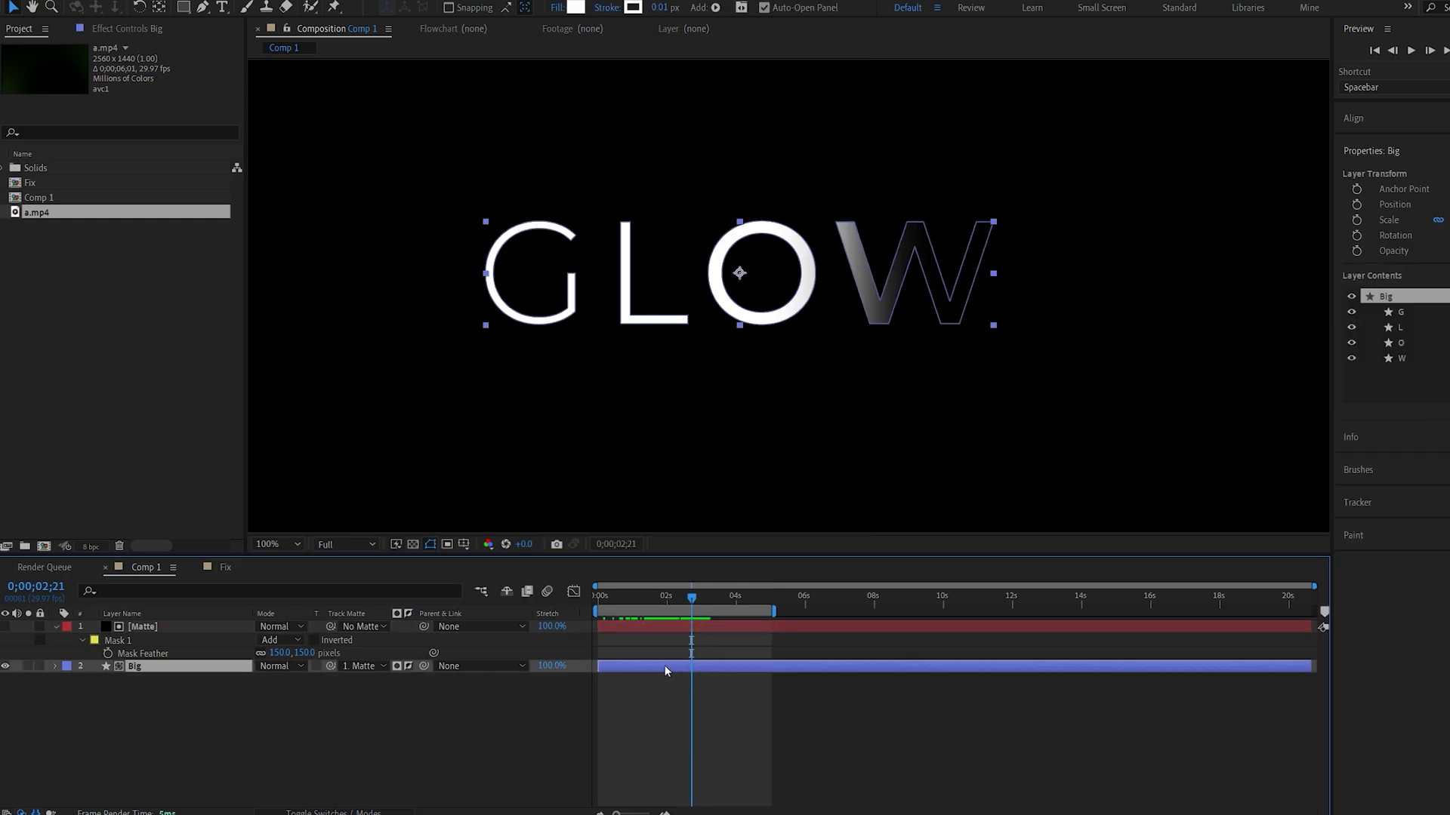
key(u)
drag(773, 680, 600, 755)
drag(609, 684, 617, 683)
click(753, 757)
key(space)
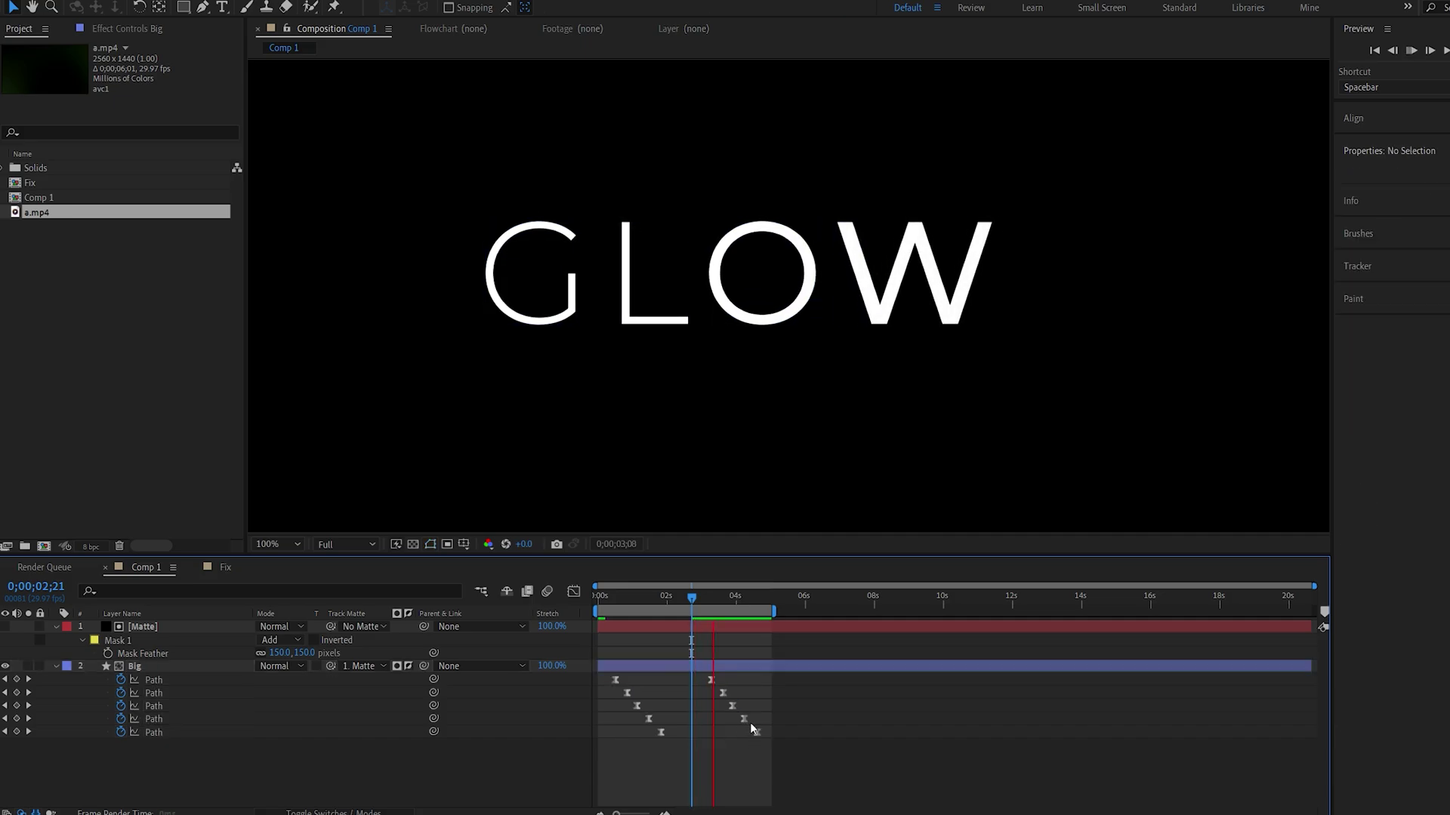
click(776, 668)
drag(791, 681, 614, 752)
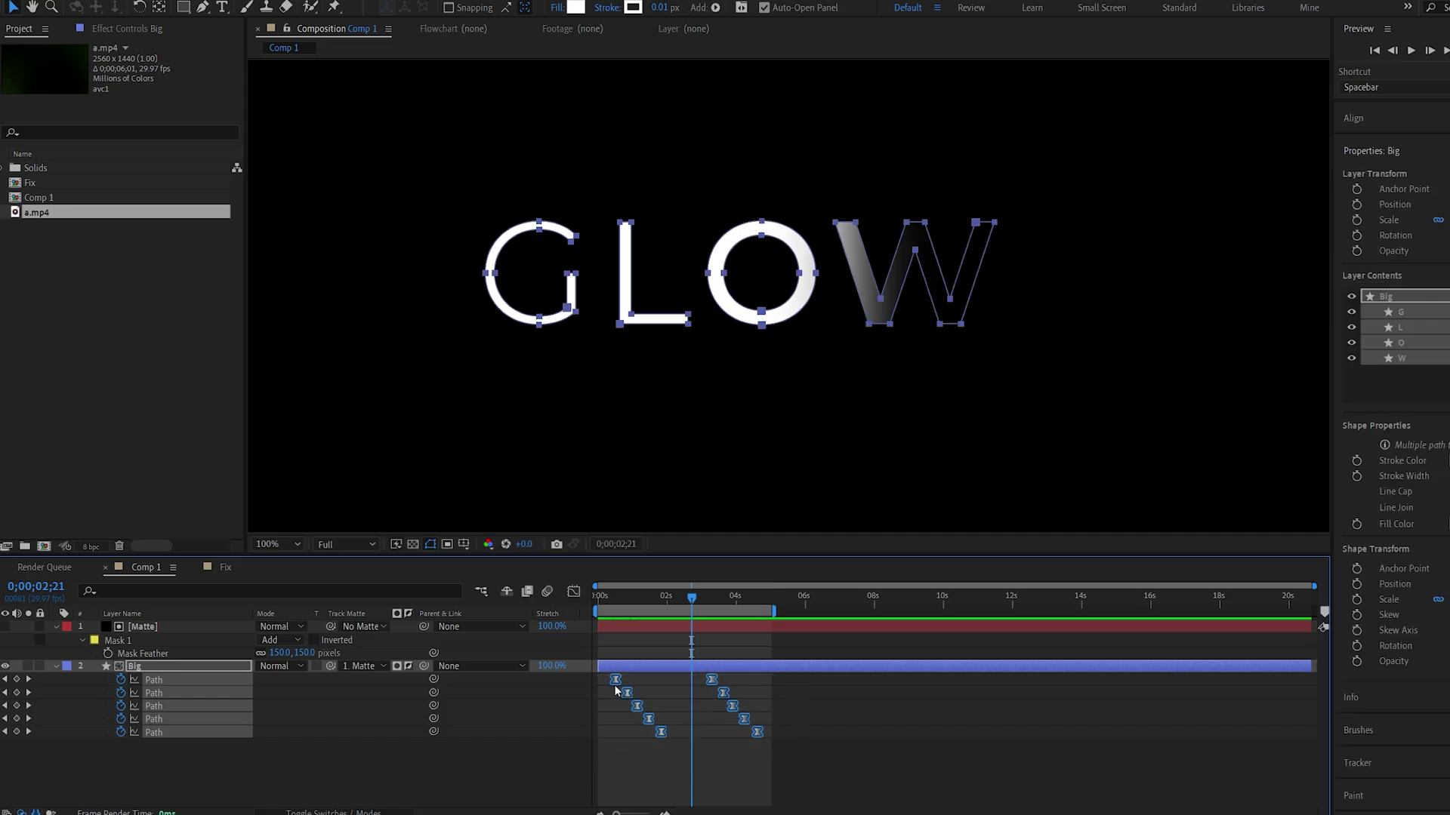
Create a black 1920 × 1080 px solid named "BG" and place it beneath the Big layer
right_click(473, 677)
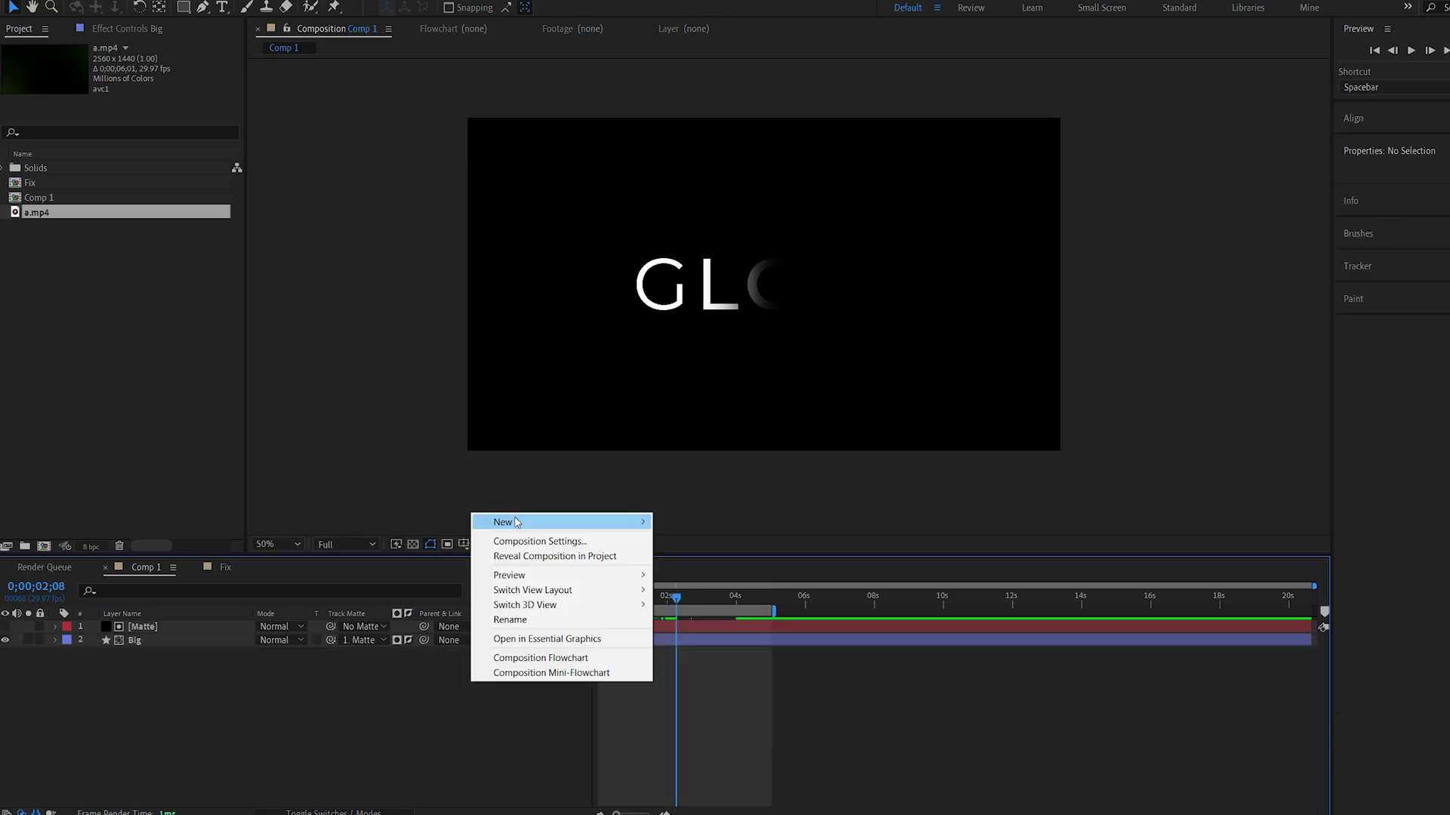
mouse_move(501, 517)
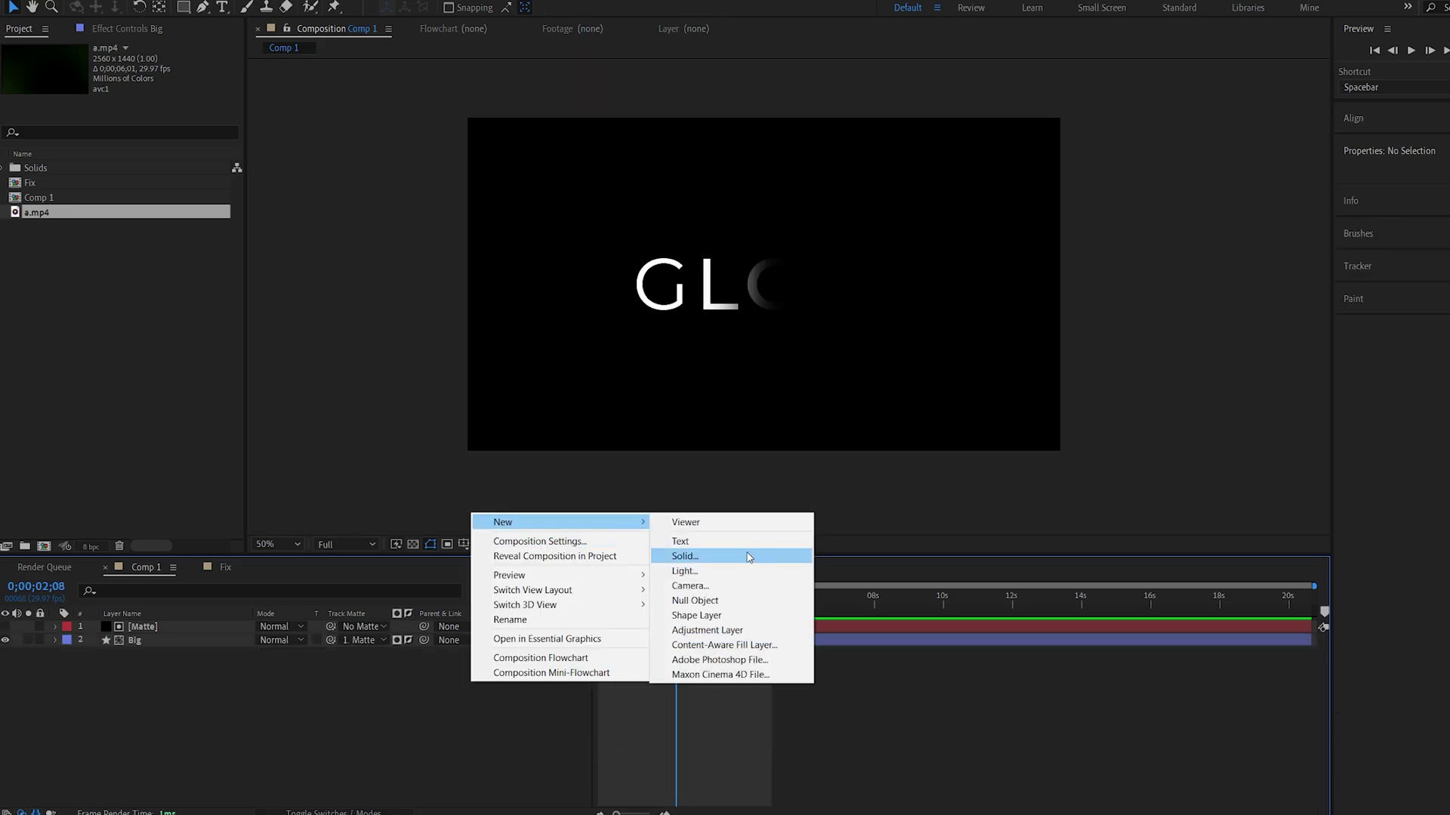
click(684, 556)
text(BG)
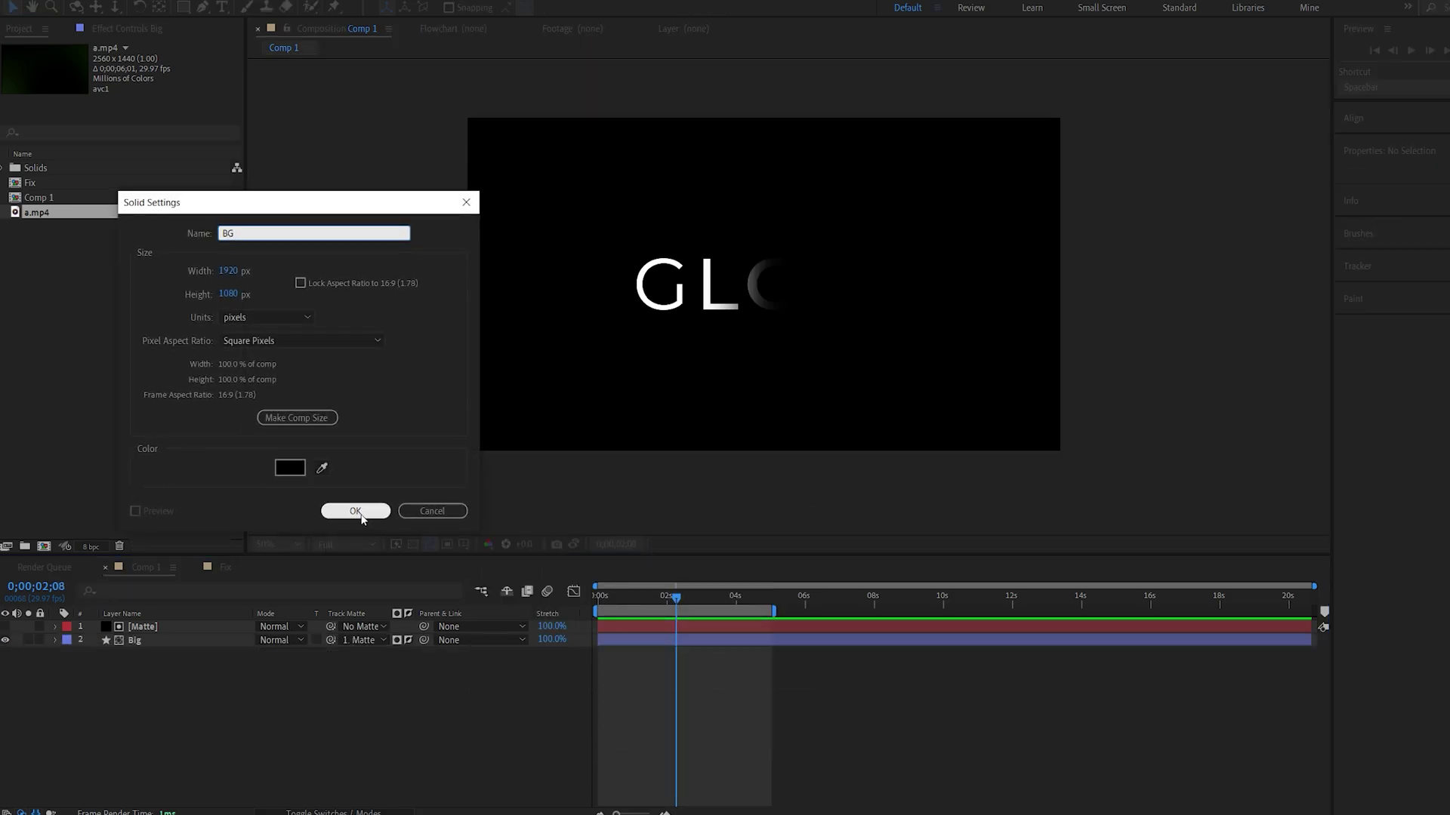
click(356, 511)
drag(134, 626, 276, 696)
click(276, 696)
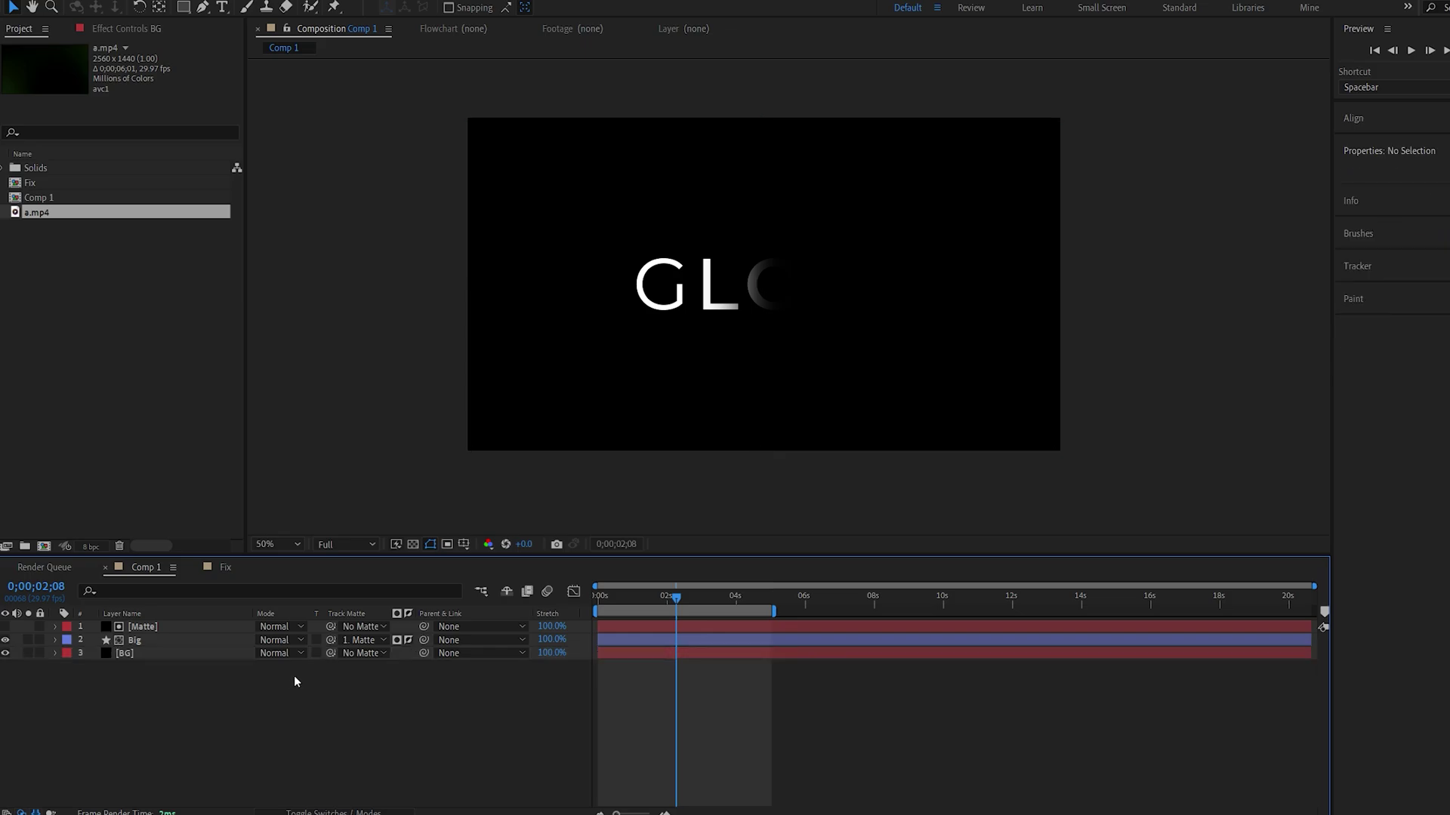
Add an adjustment layer on top of the stack and name it "Blur"
right_click(294, 678)
mouse_move(332, 515)
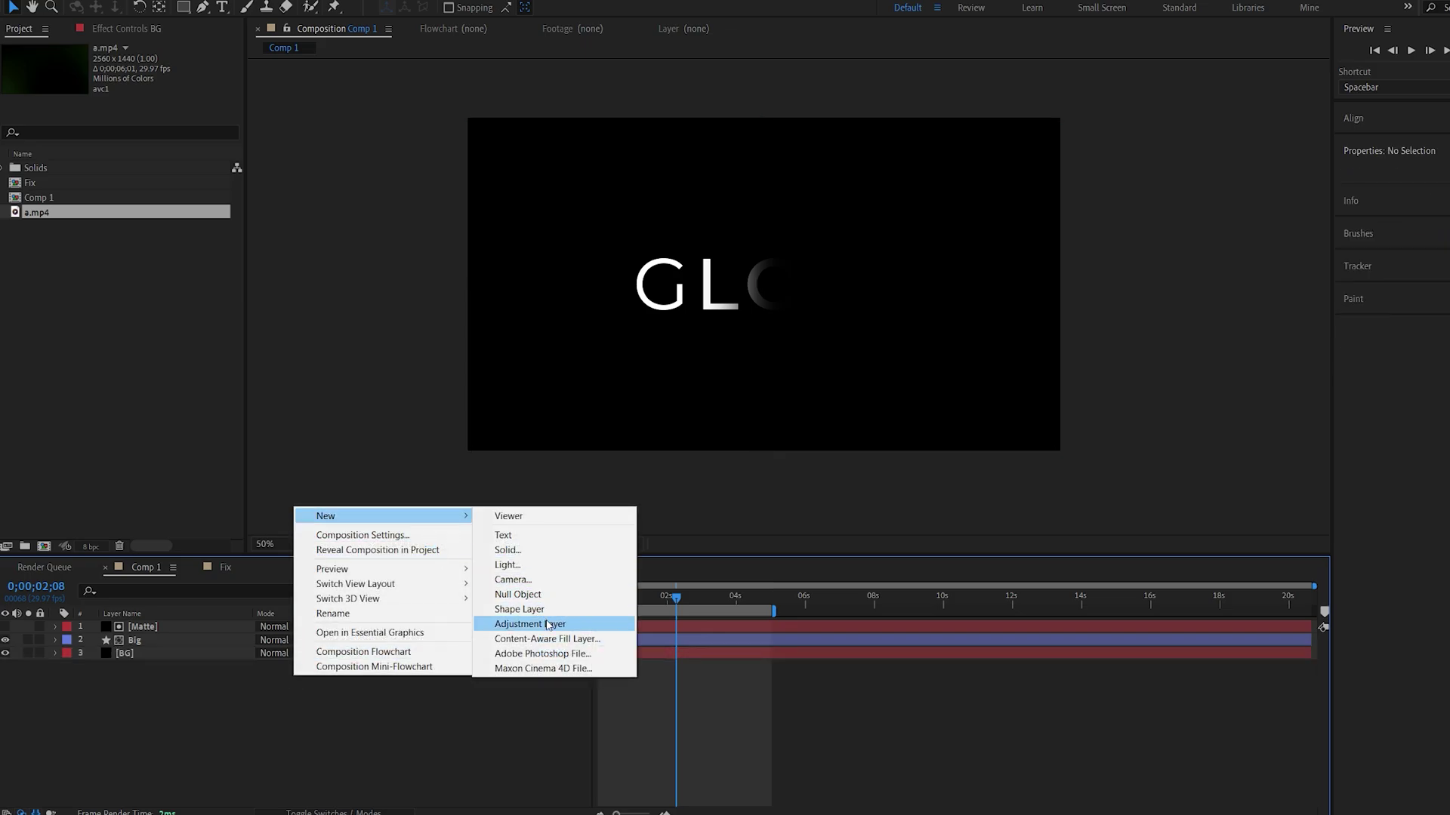
click(549, 625)
key(Return)
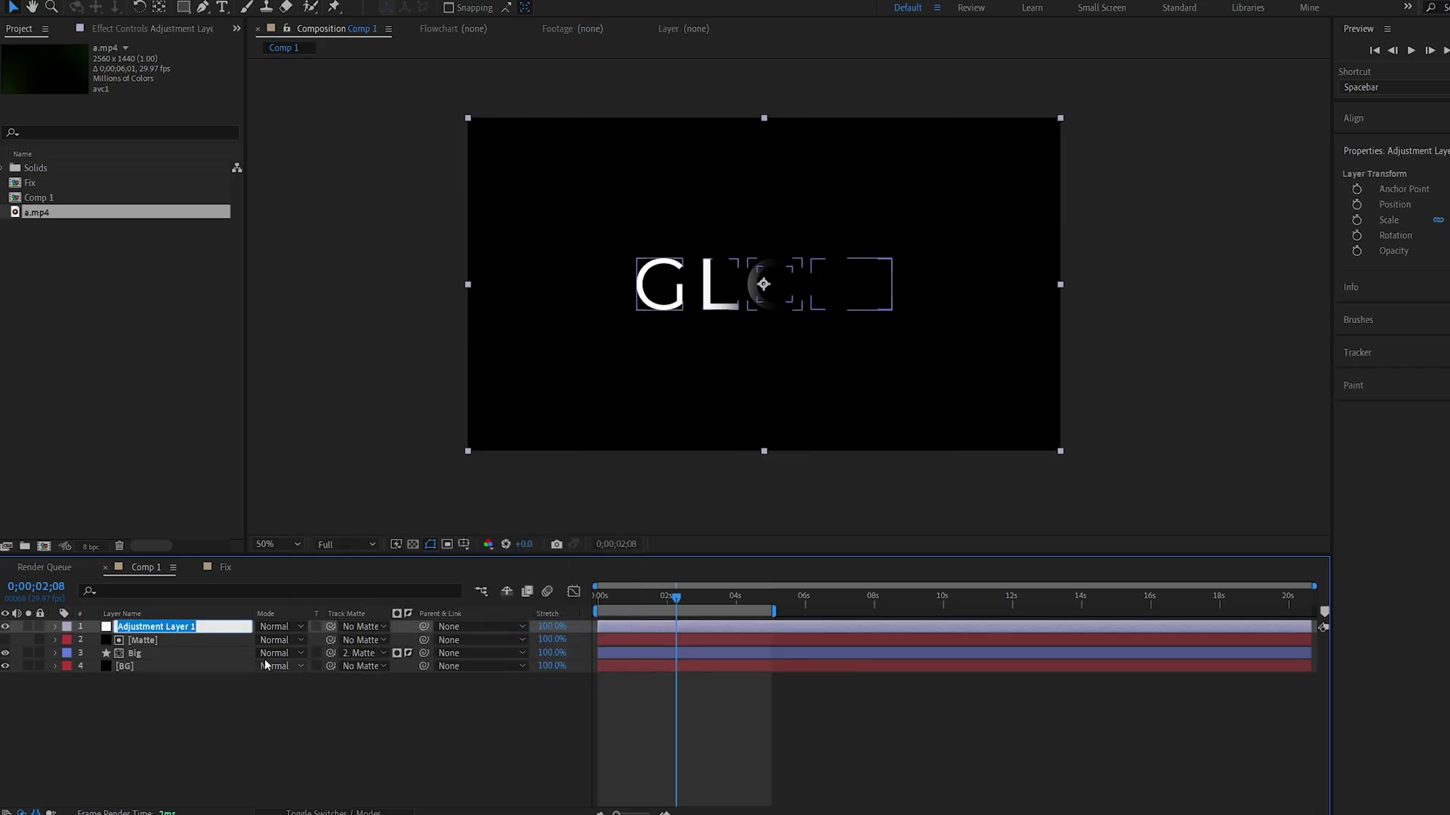
text(Blur)
key(Return)
key(F2)
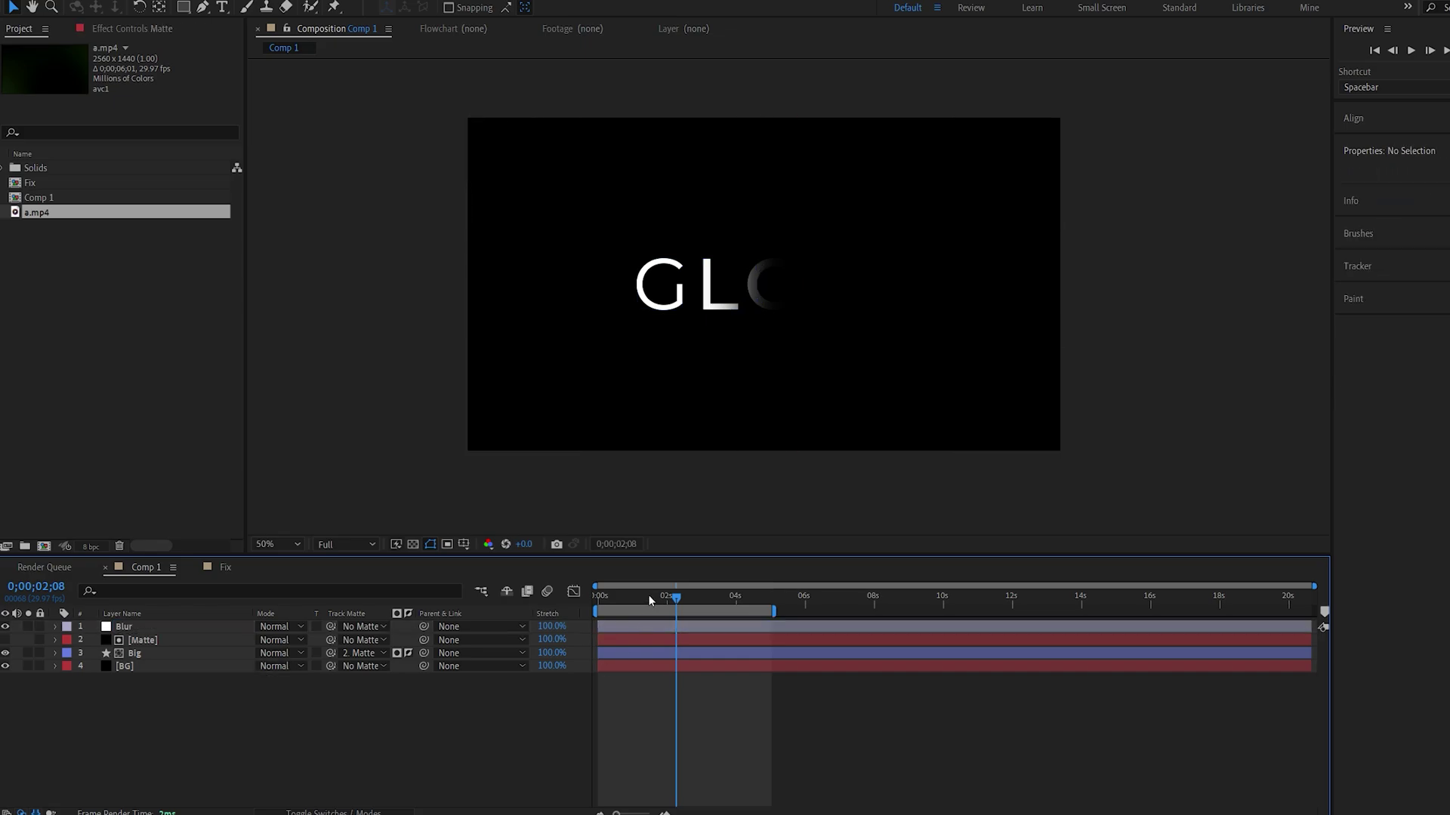
Copy the Matte layer's animated mask onto the Blur layer at 0;00;00;00 and scrub to check its motion
drag(649, 600, 598, 600)
click(161, 643)
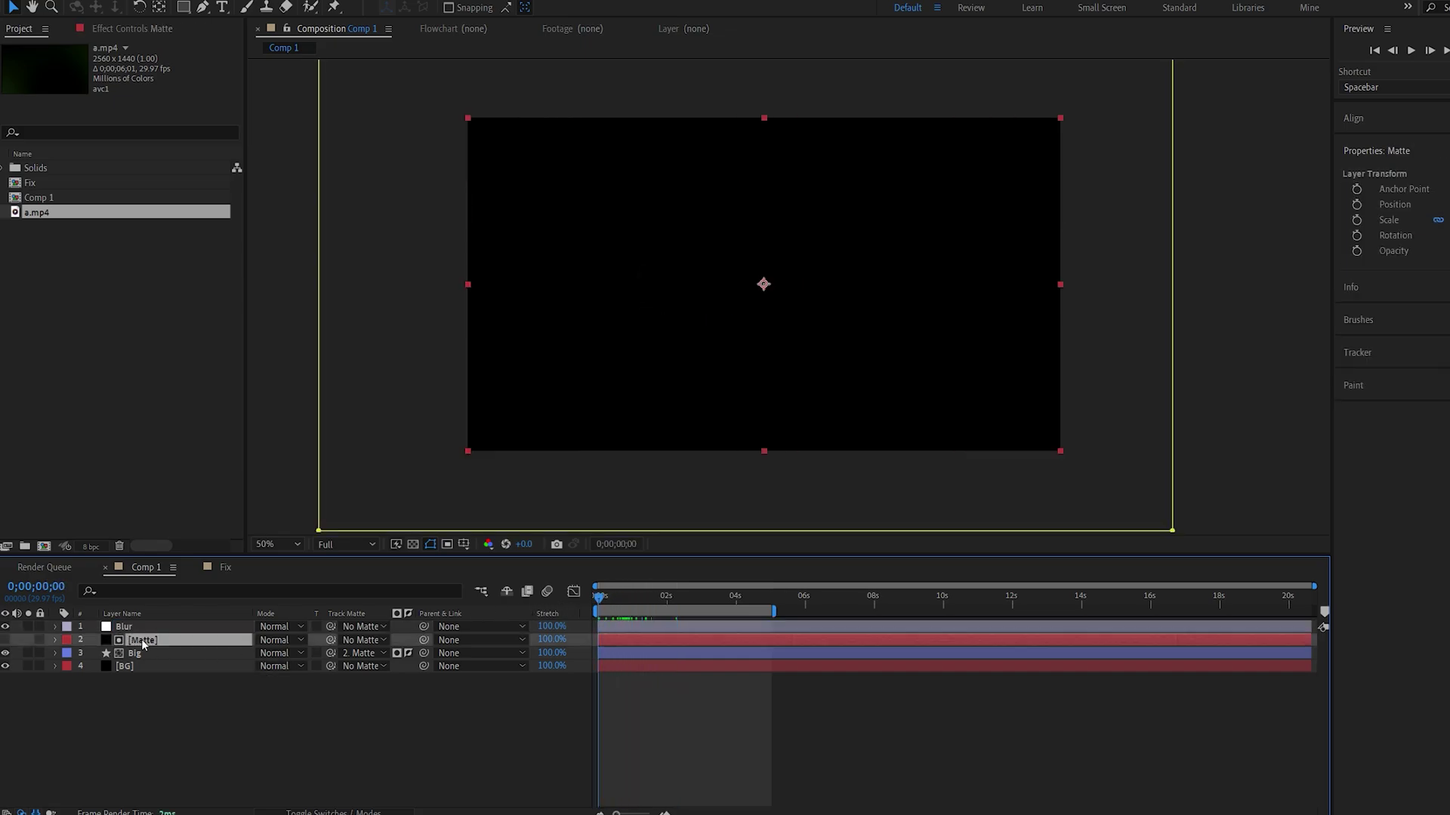
key(m)
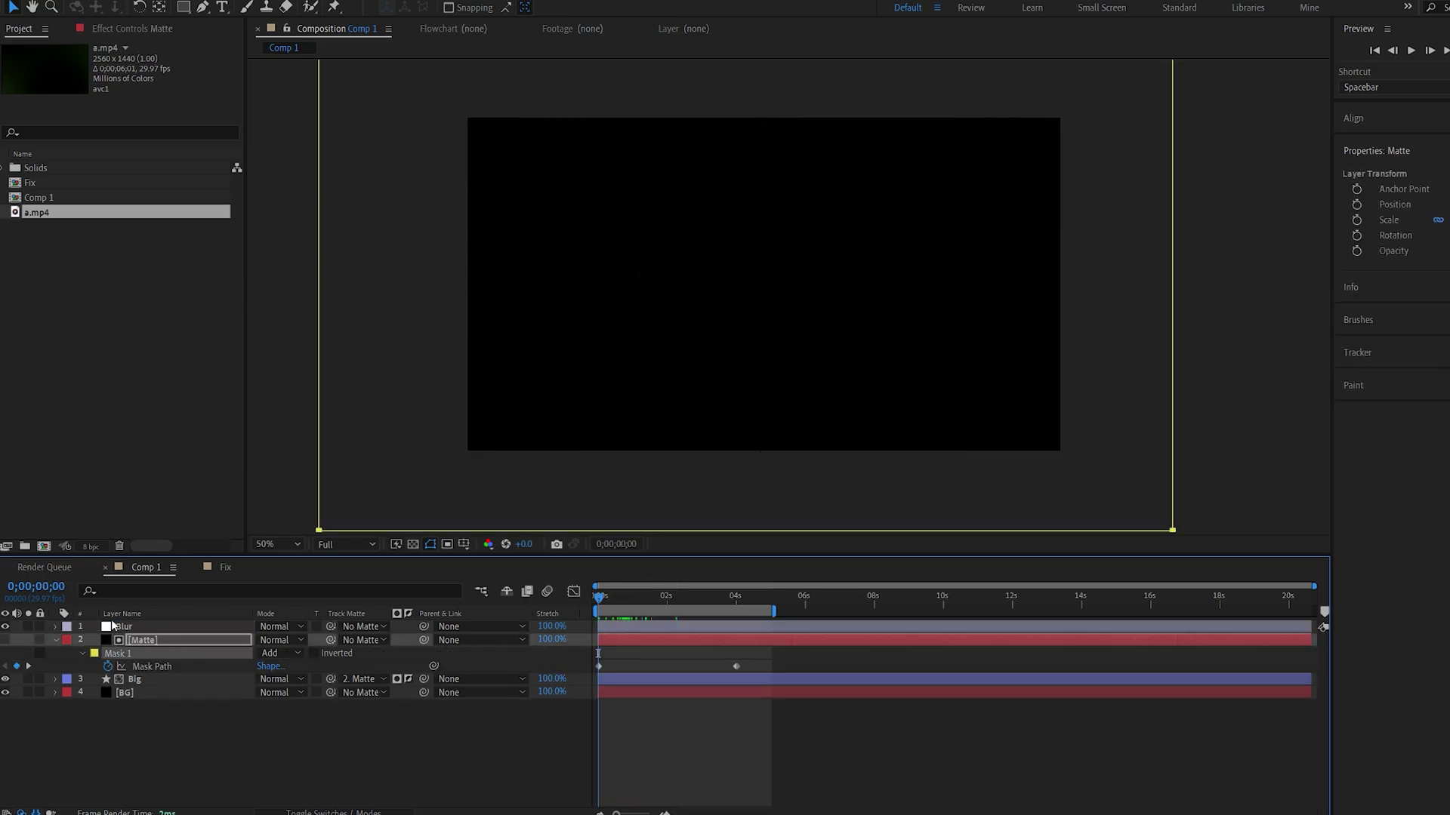
click(128, 627)
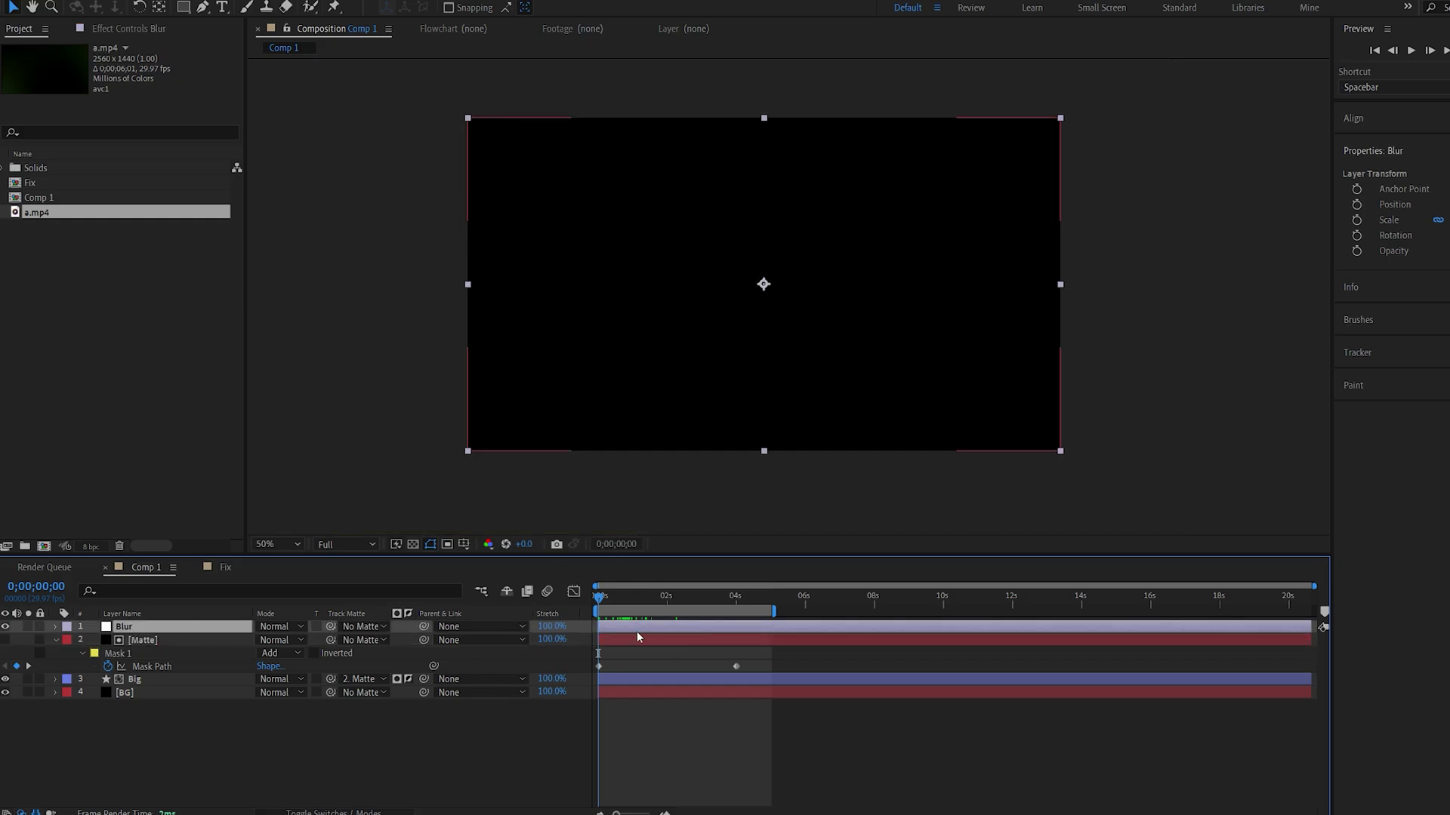
key(ctrl+v)
drag(608, 609, 680, 608)
Apply Gaussian Blur (Legacy) to the Blur layer with Blurriness 20
key(ctrl+space)
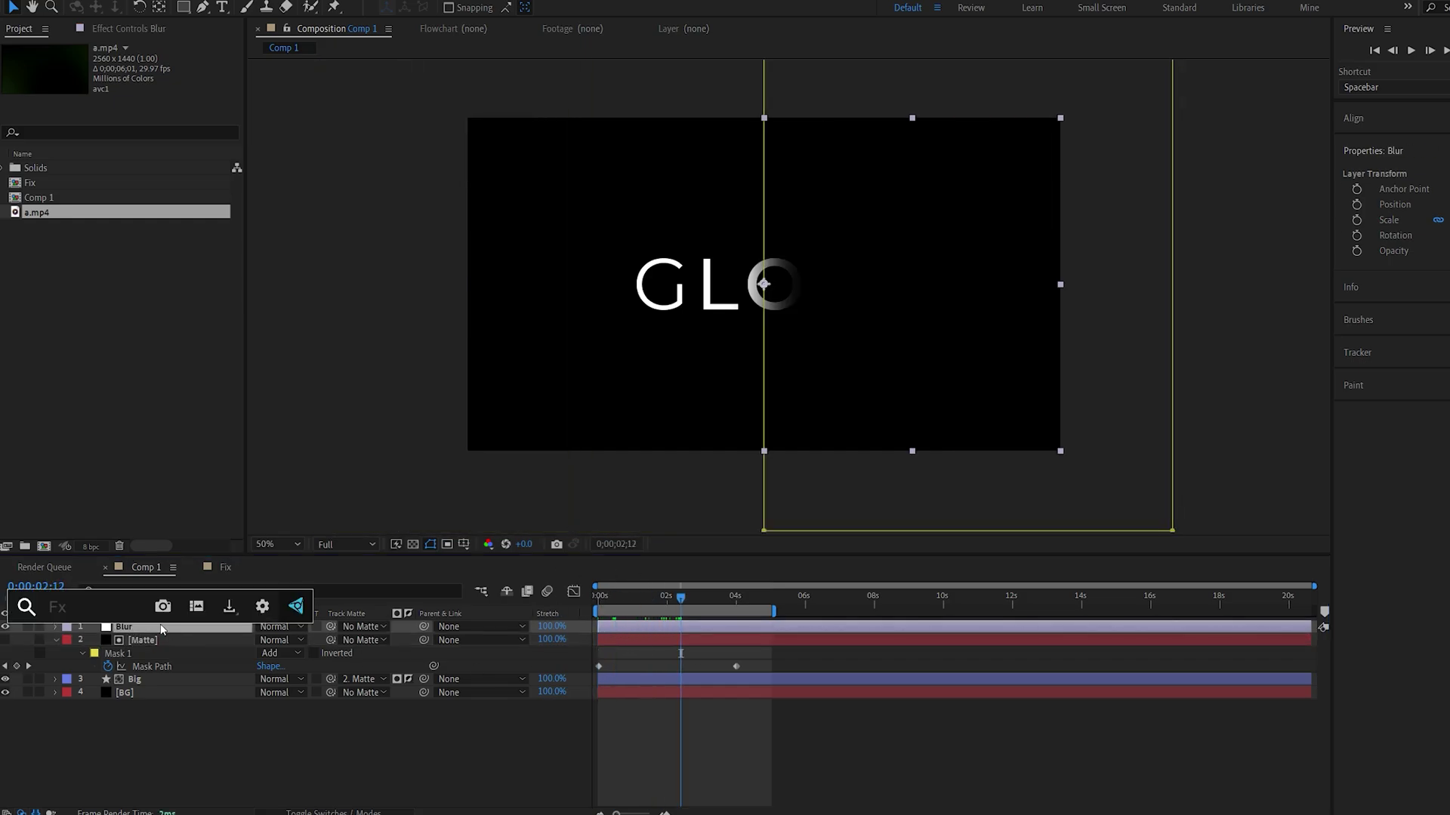
text(g)
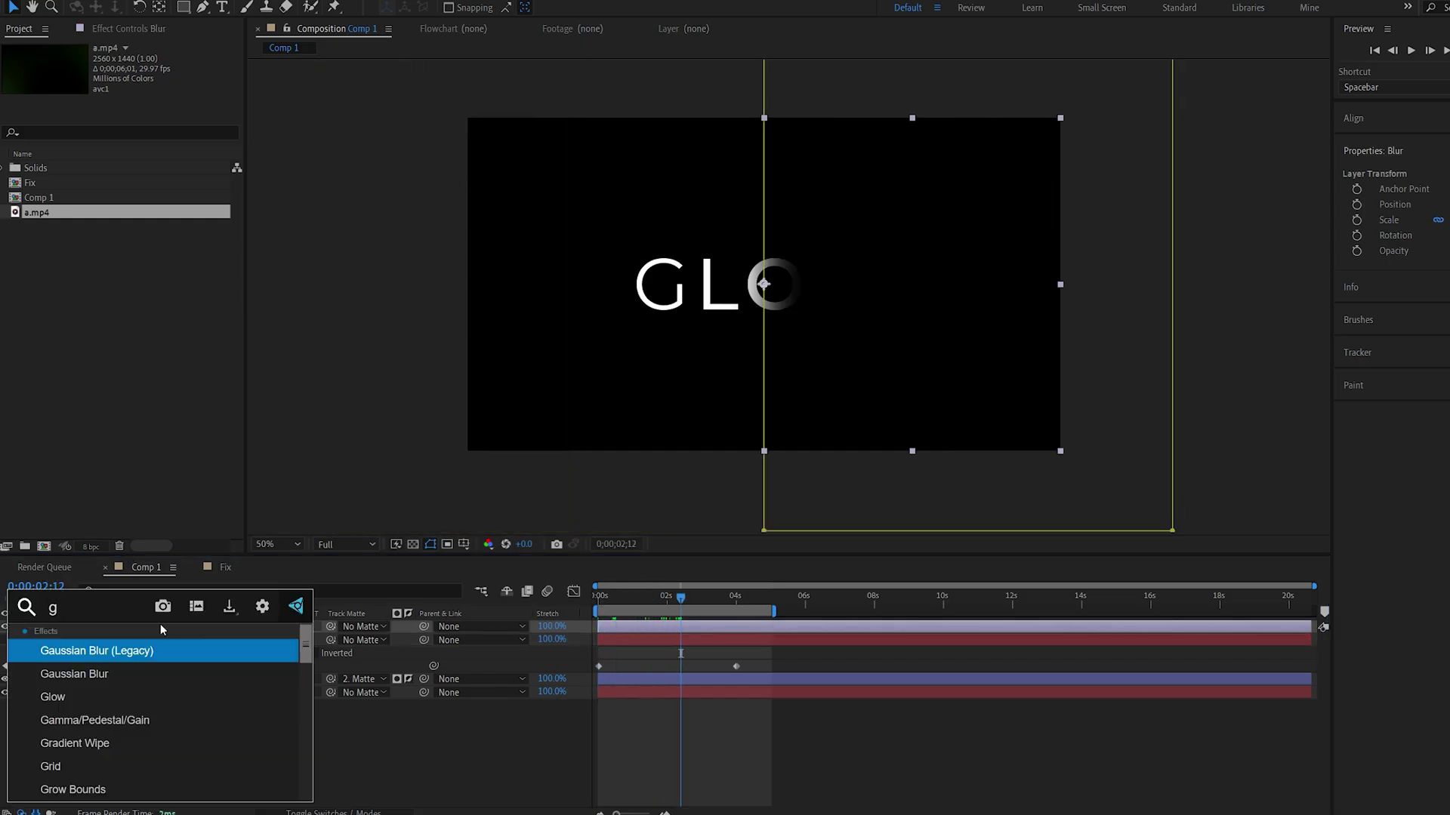
click(113, 651)
click(139, 73)
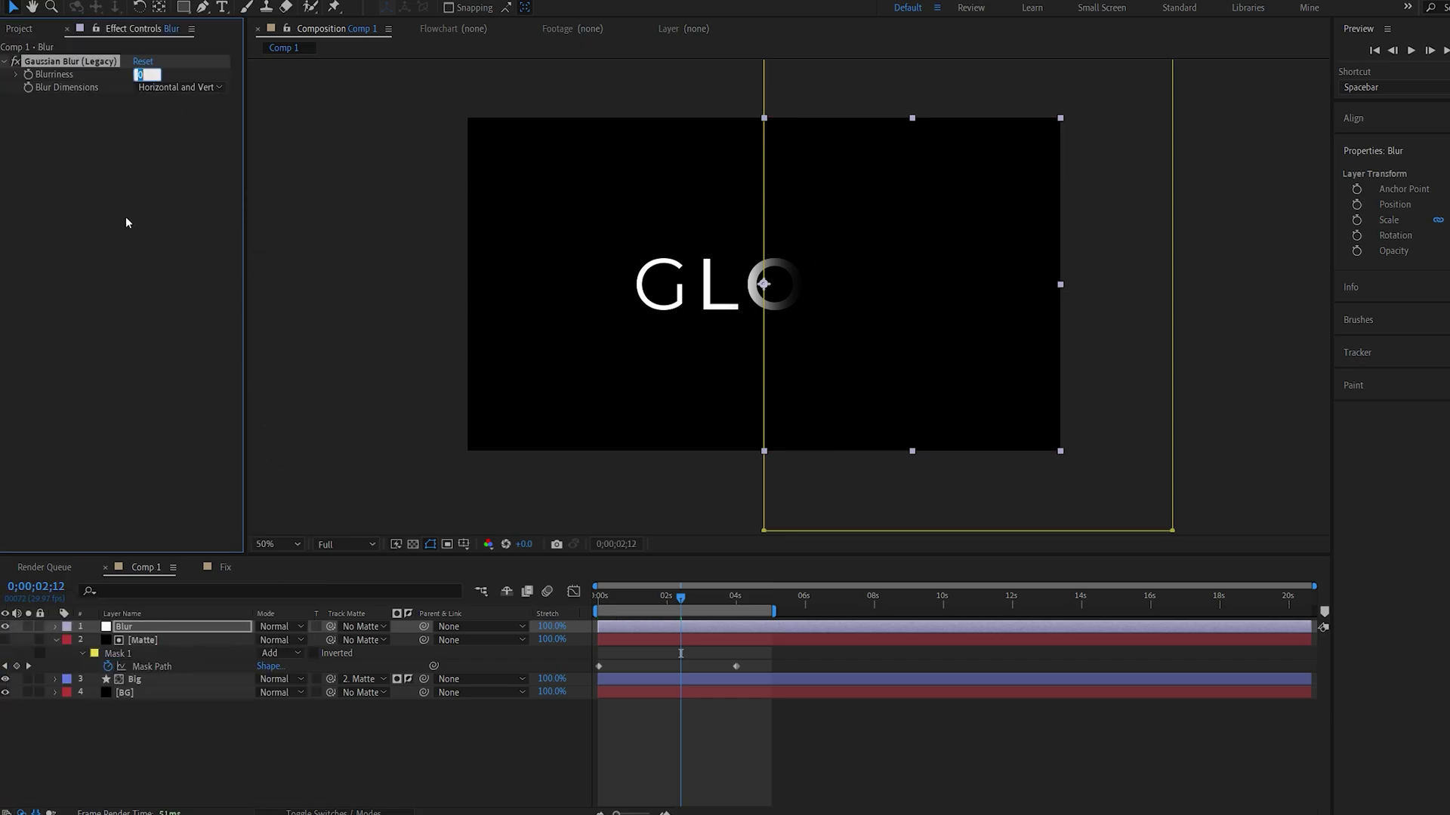
text(20)
key(Return)
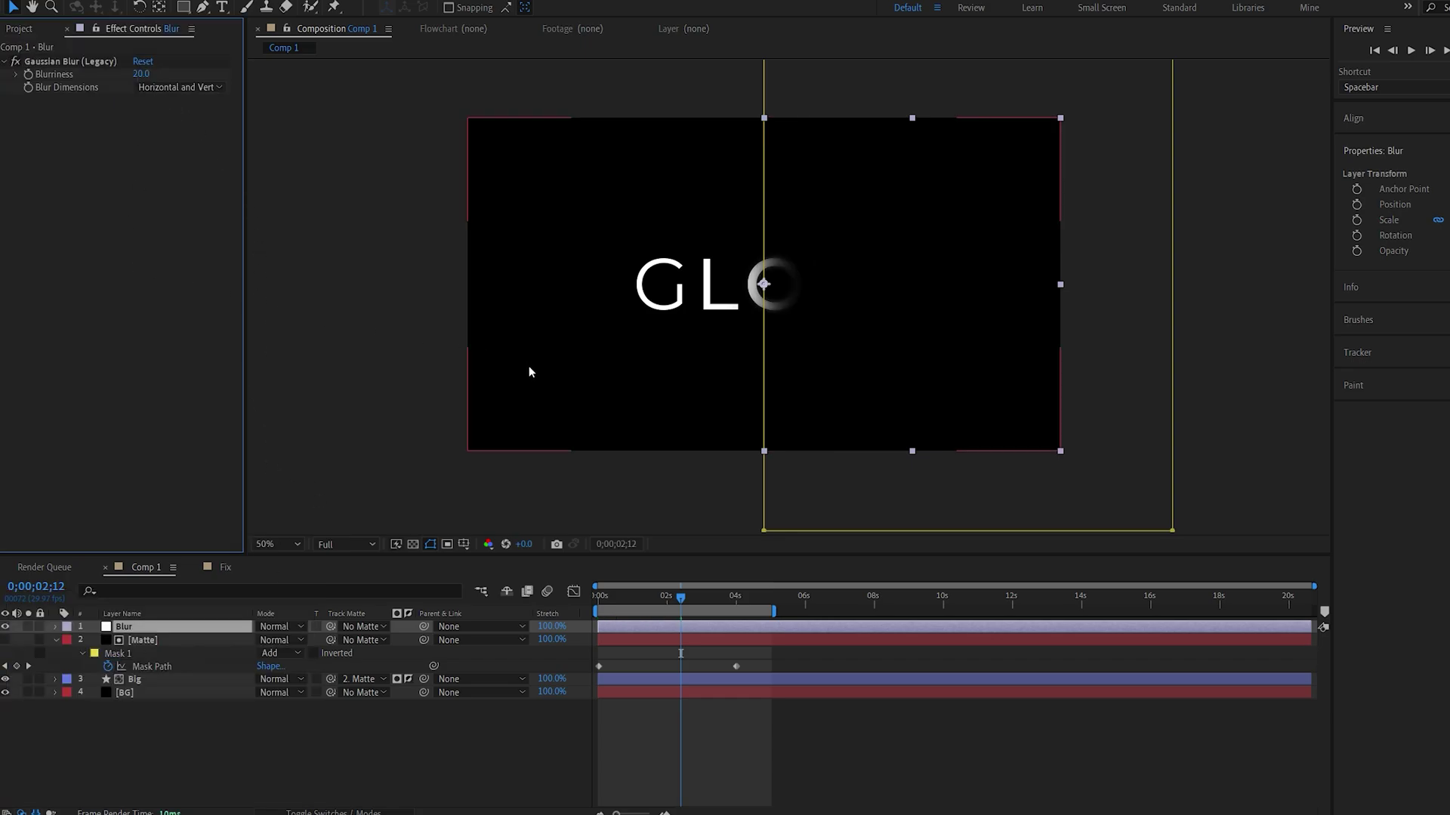
Shift the Blur layer's Mask Path keyframes slightly later than the Matte layer's and scrub through the reveal
scroll(529, 366, down, 2)
scroll(586, 453, up, 3)
key(u)
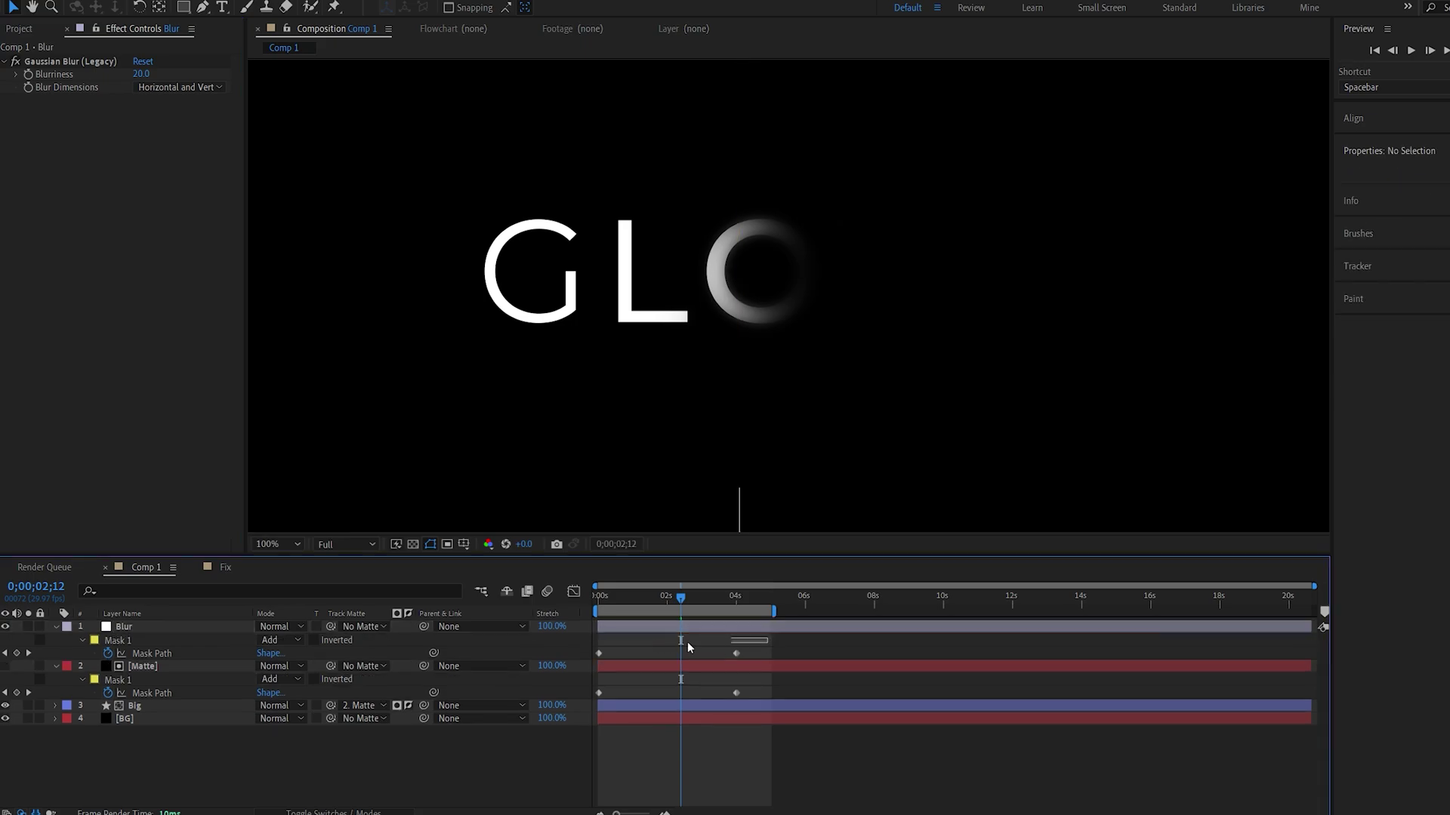
drag(766, 647, 605, 657)
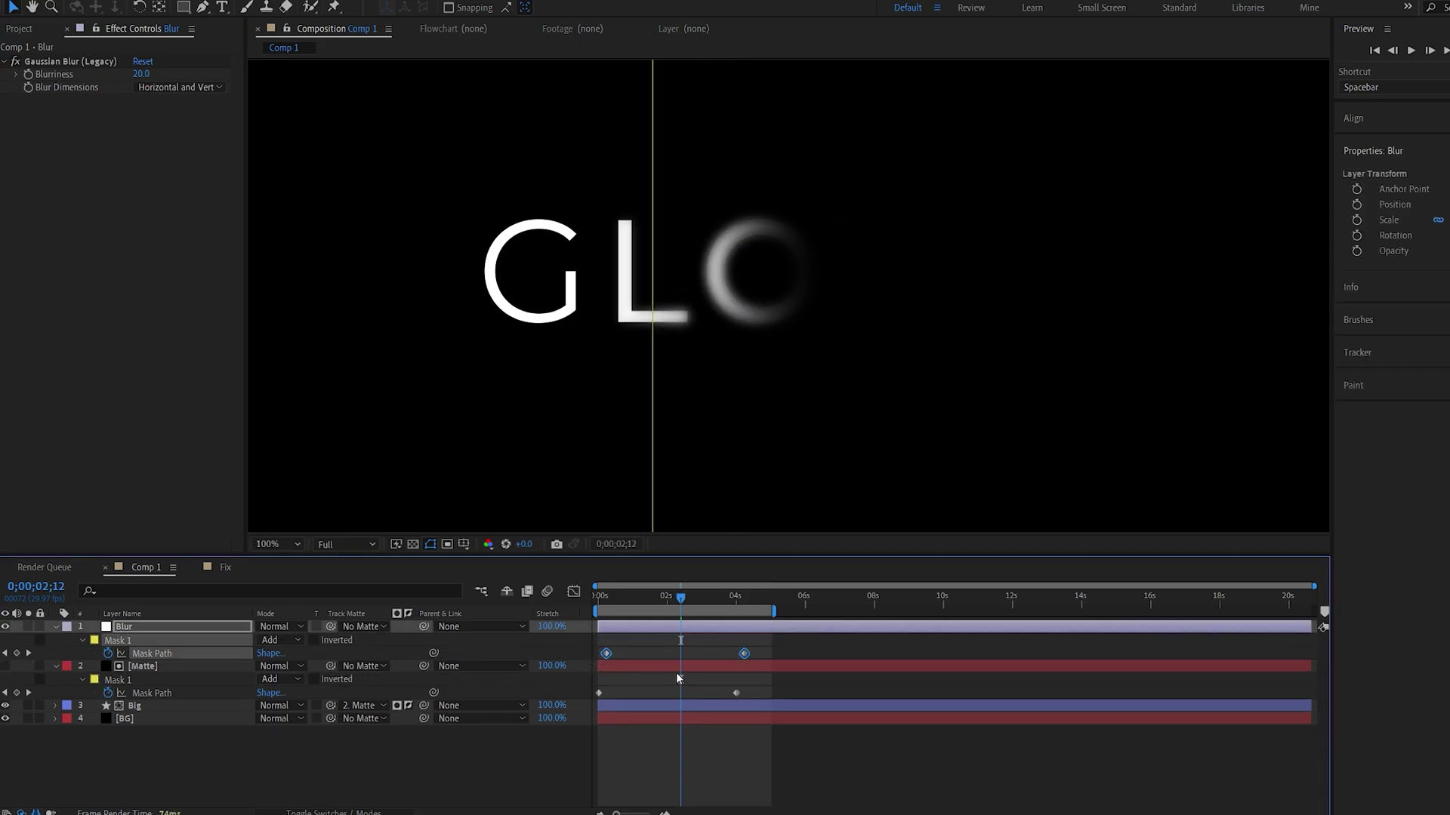
click(651, 641)
drag(692, 596, 662, 610)
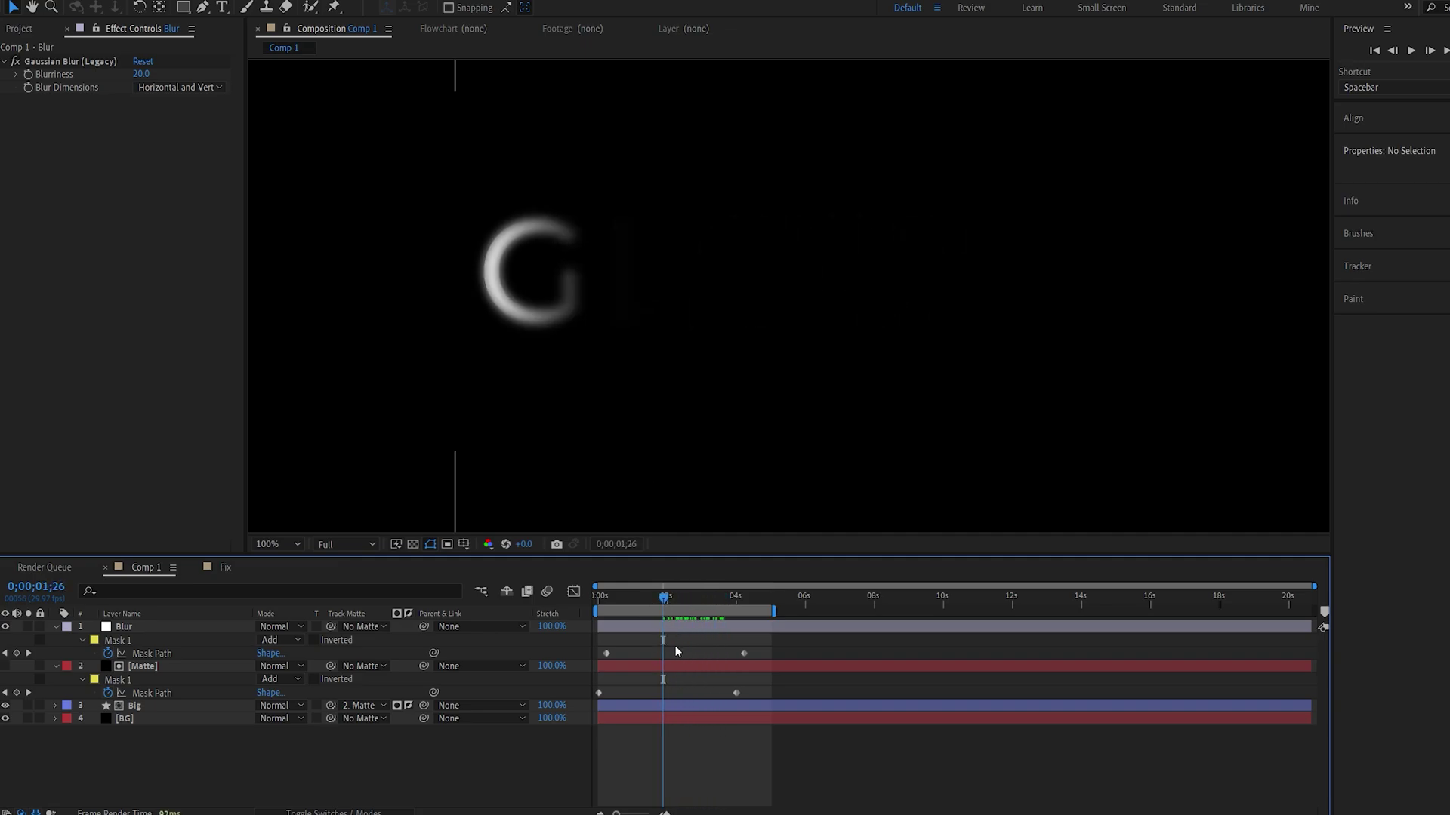
Duplicate the Blur adjustment layer and rename the copy "Glow"
click(643, 625)
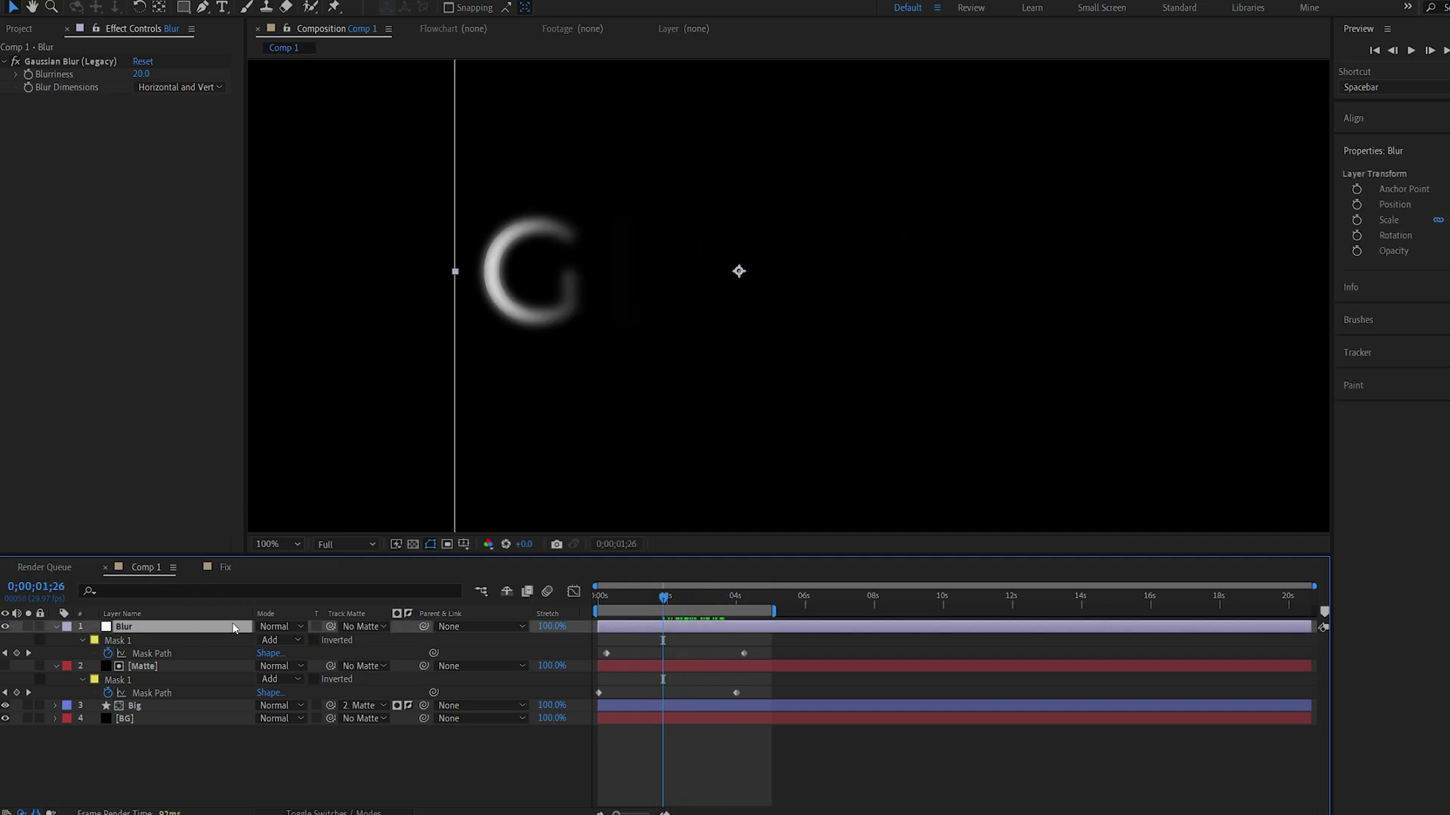
key(ctrl+d)
key(Return)
text(G)
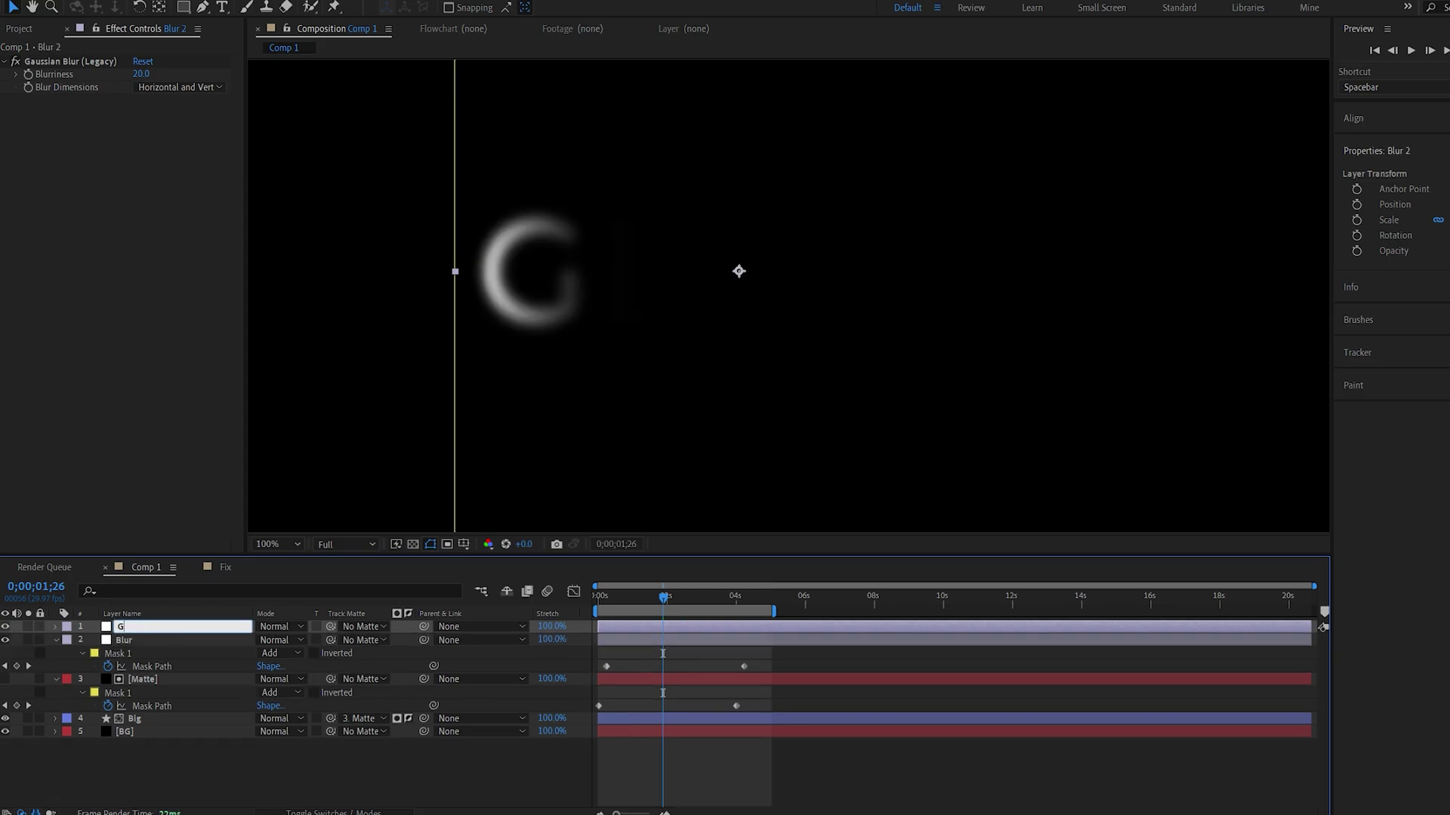
text(low)
key(Return)
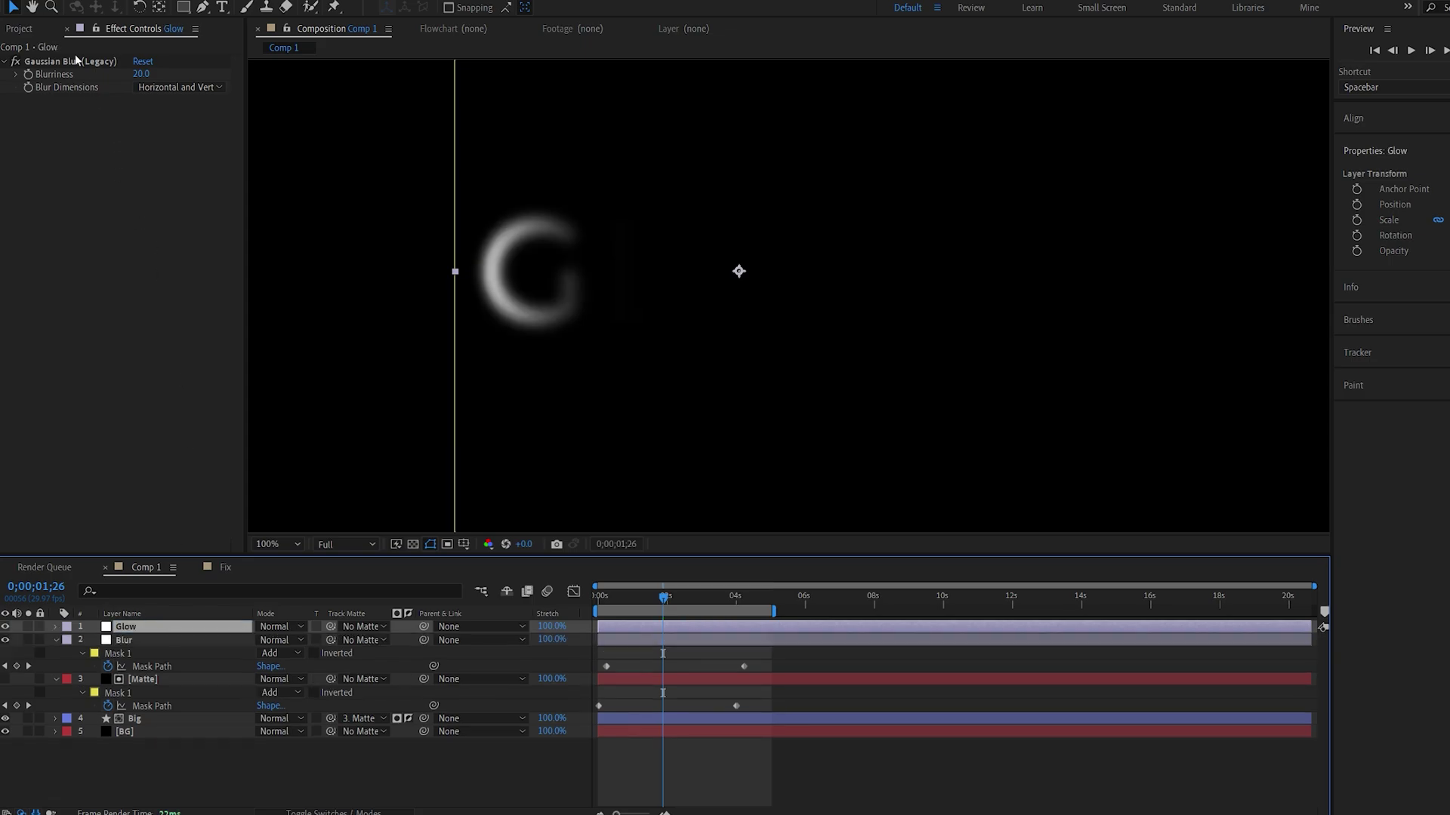
Replace the Glow layer's Gaussian Blur (Legacy) with the Deep Glow effect and scrub to about 3 seconds to check it
key(ctrl+space)
text(d)
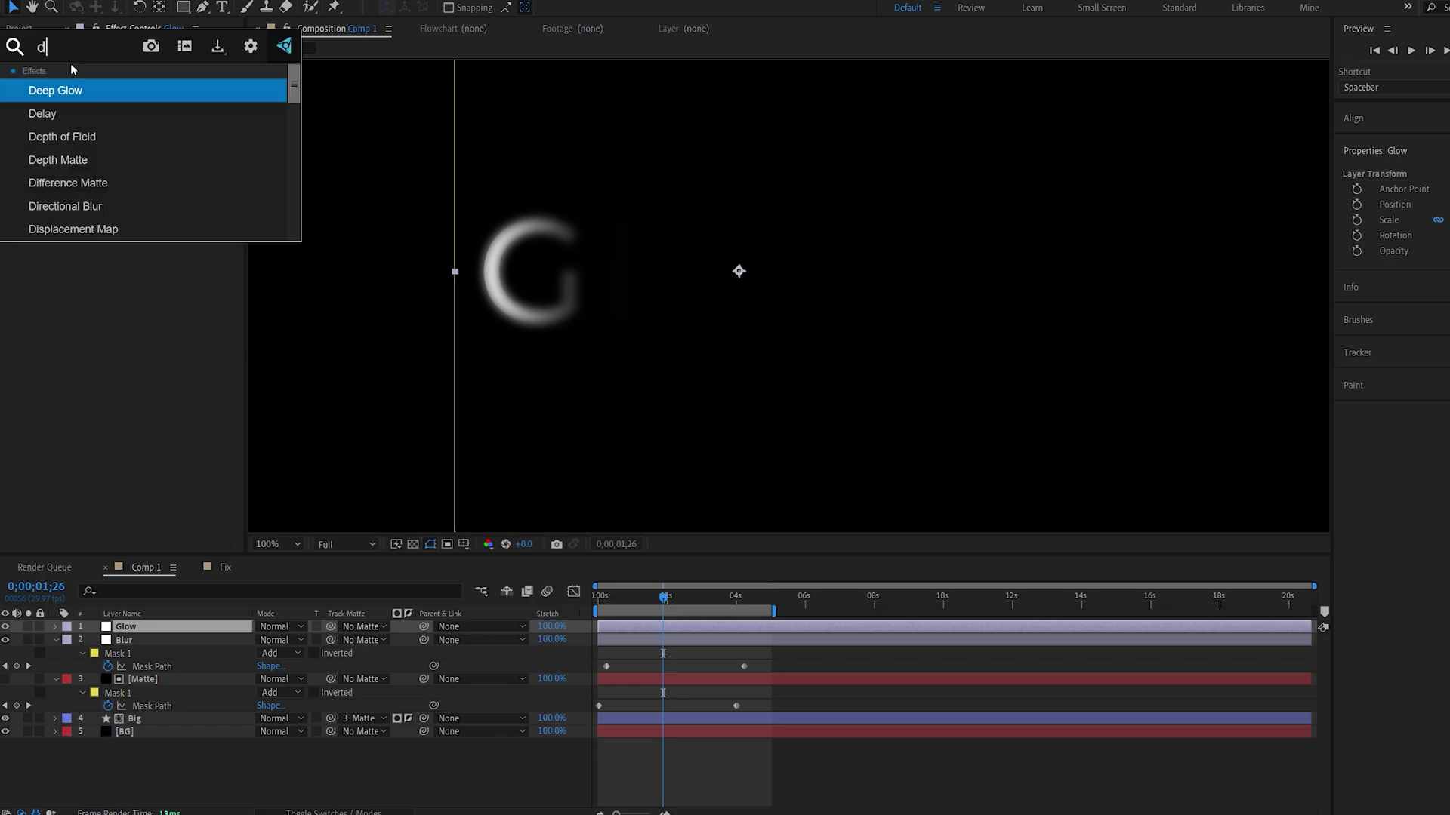
text(eep)
key(Return)
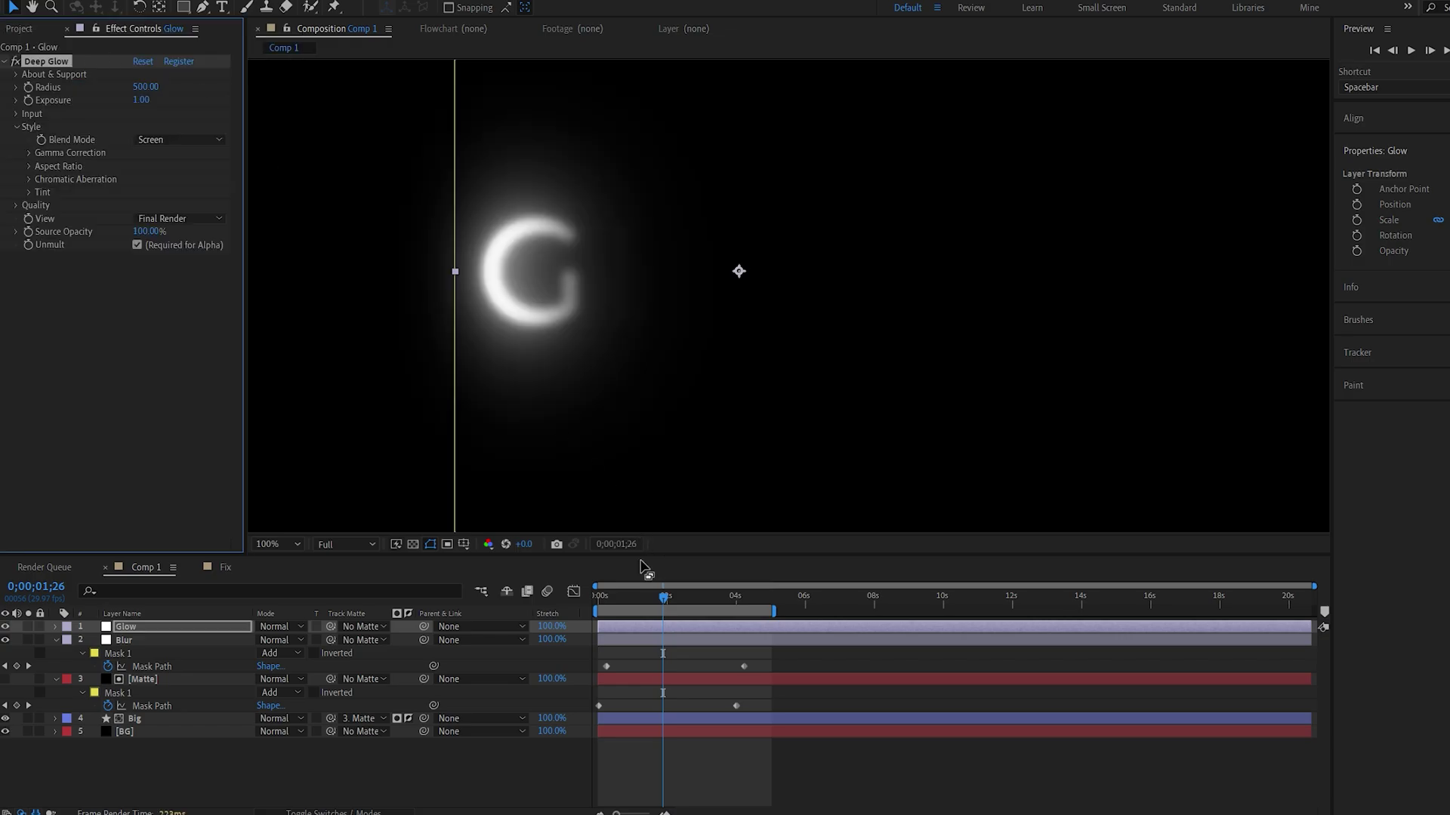
drag(613, 598, 705, 624)
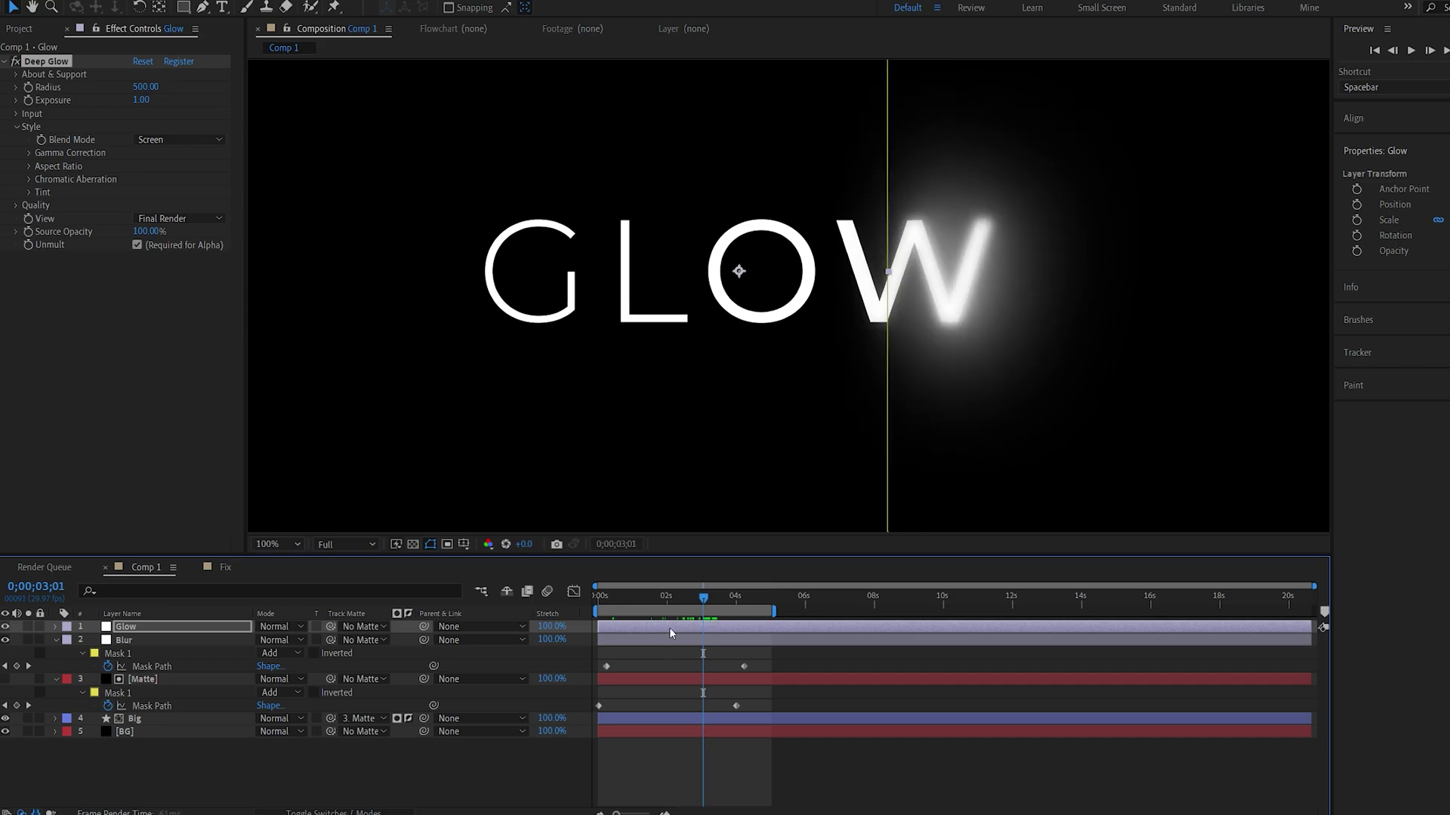
Set the Glow layer's Mask Feather to 250 pixels
key(f)
click(281, 652)
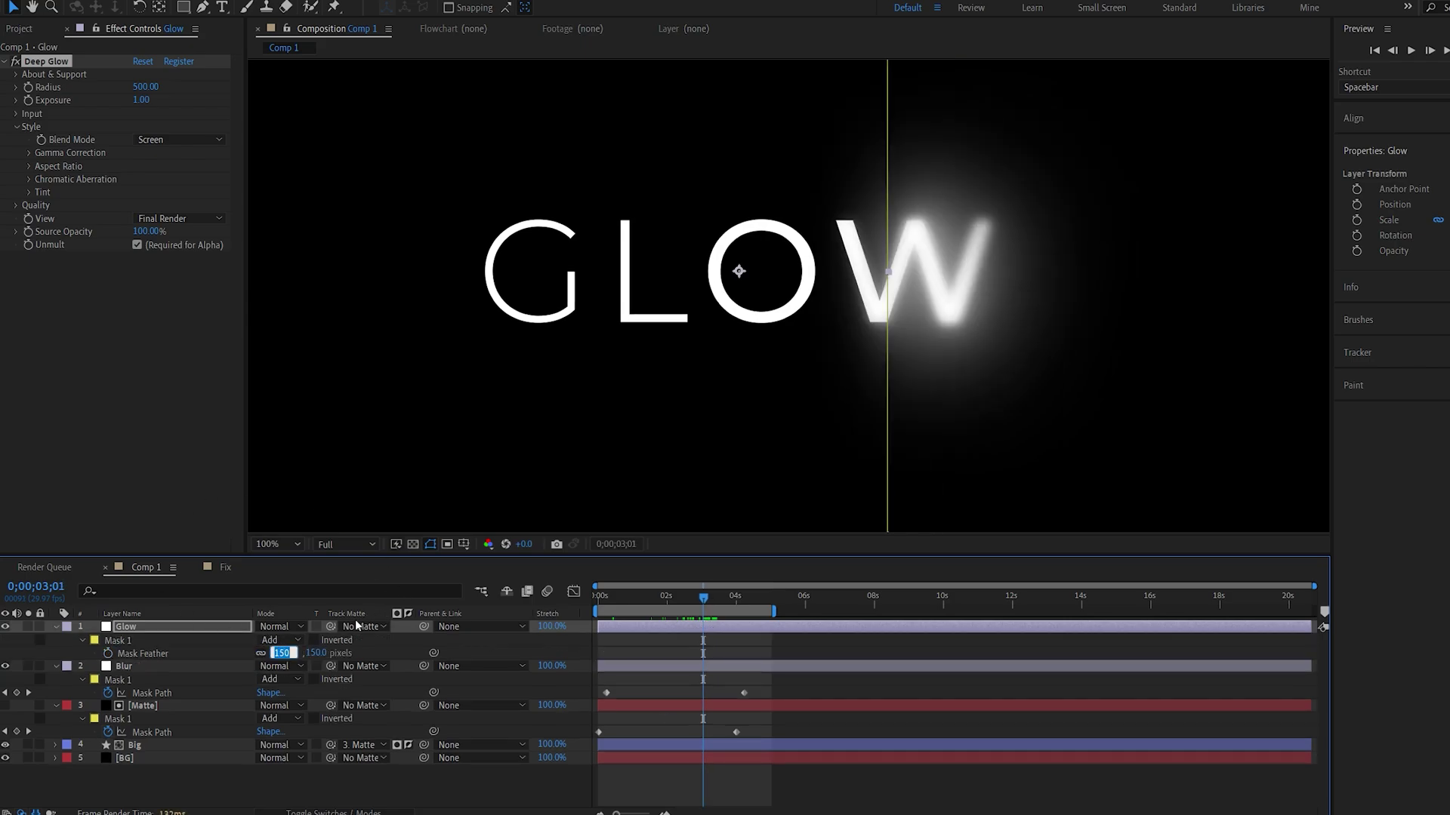
text(250)
key(Return)
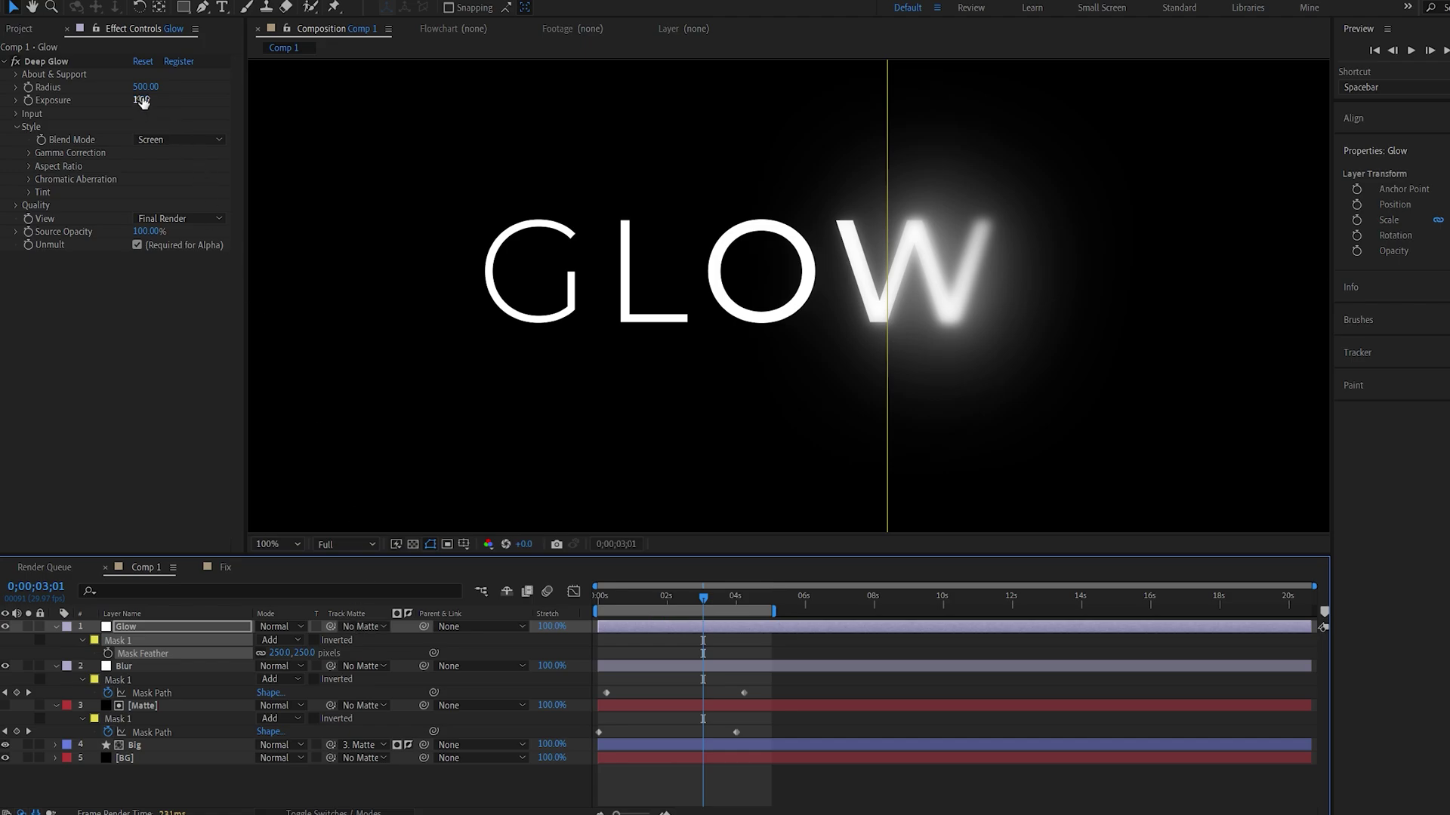
Set Deep Glow's Exposure to 1.05 and Radius to 477, and enable its Chromatic Aberration
drag(142, 102, 127, 86)
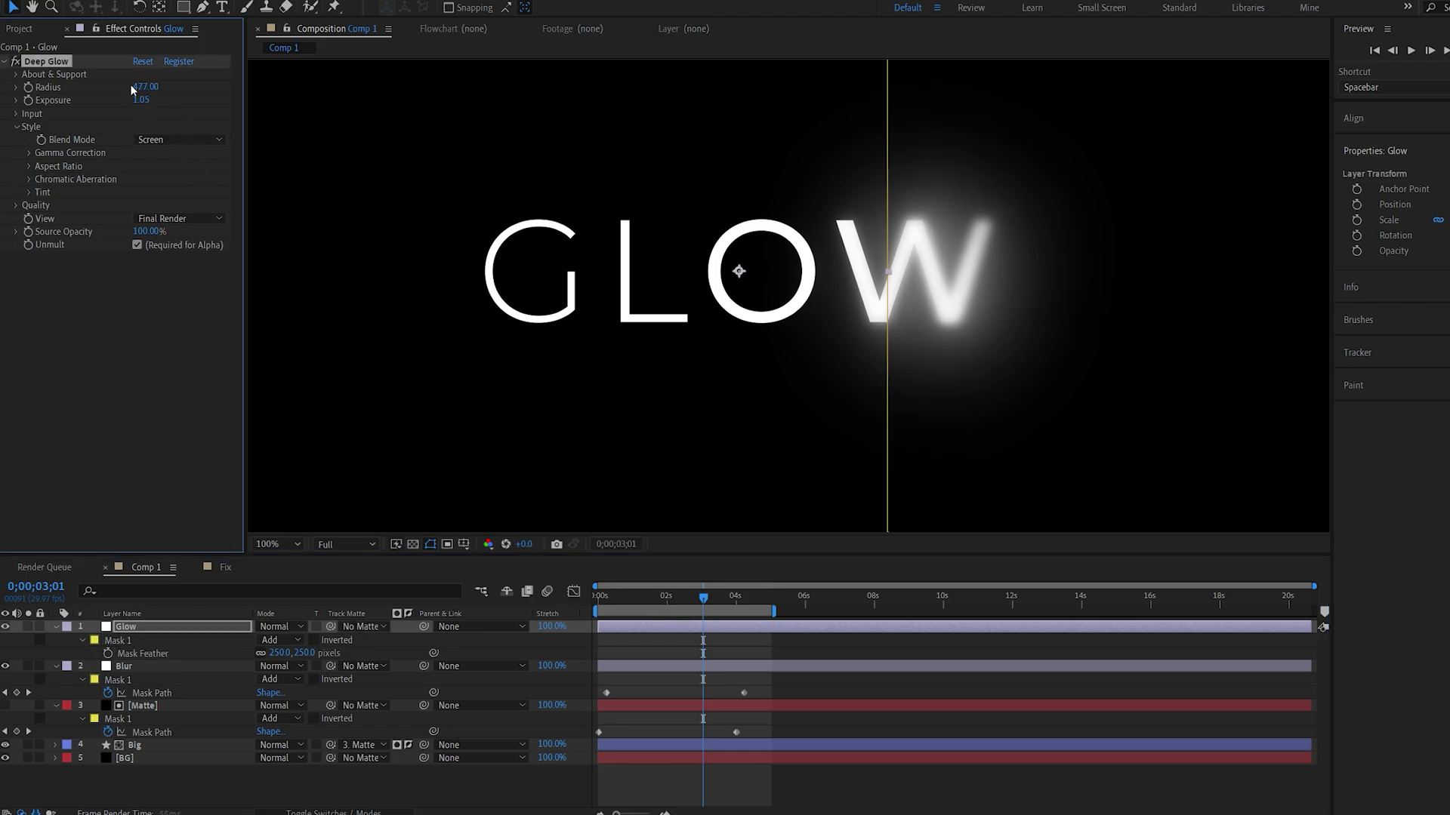
click(29, 180)
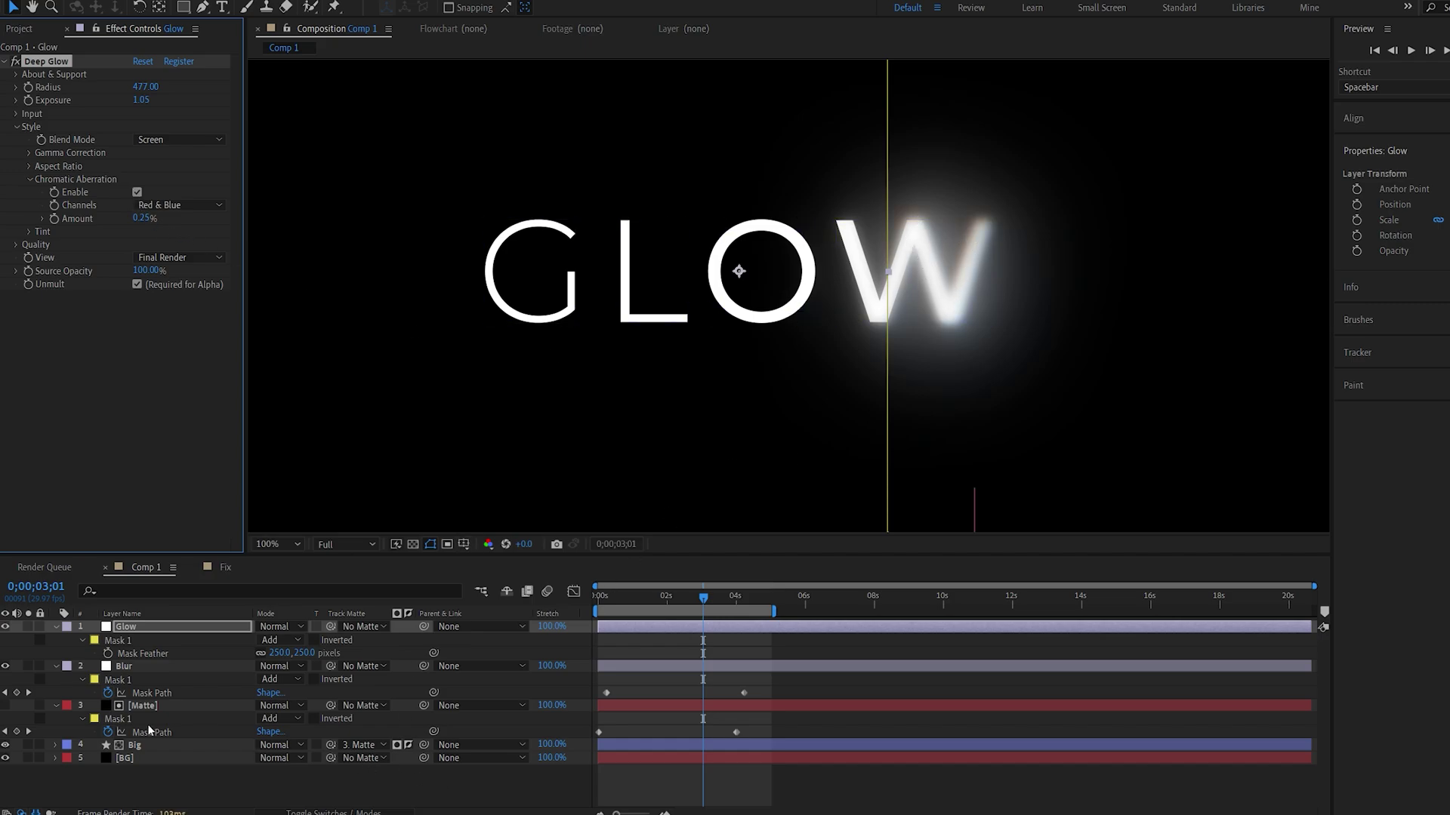
Change the Big shape layer's fill colour to bright green, hex 5BFF1B
click(139, 747)
click(135, 748)
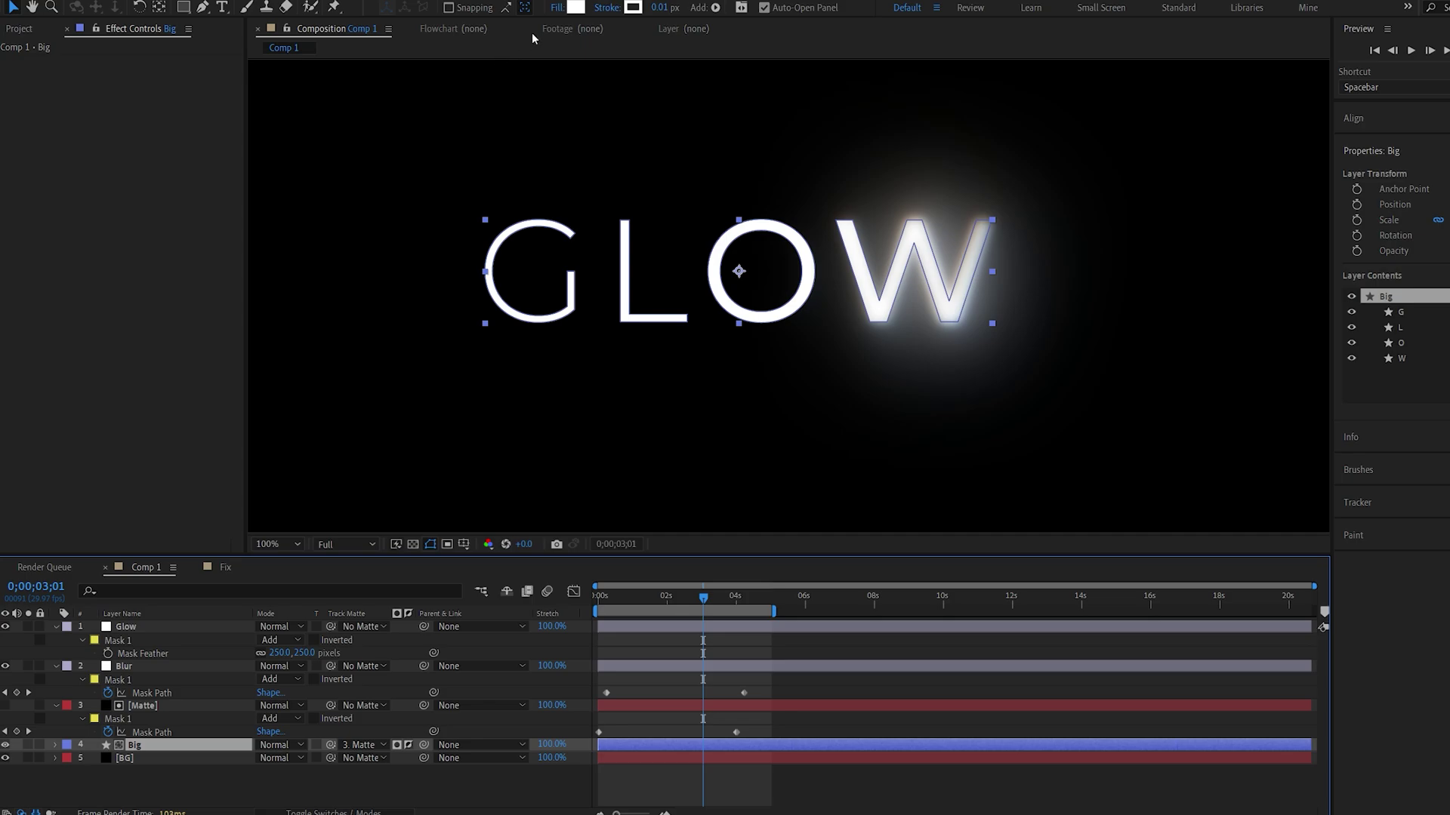
click(575, 8)
drag(308, 402, 308, 385)
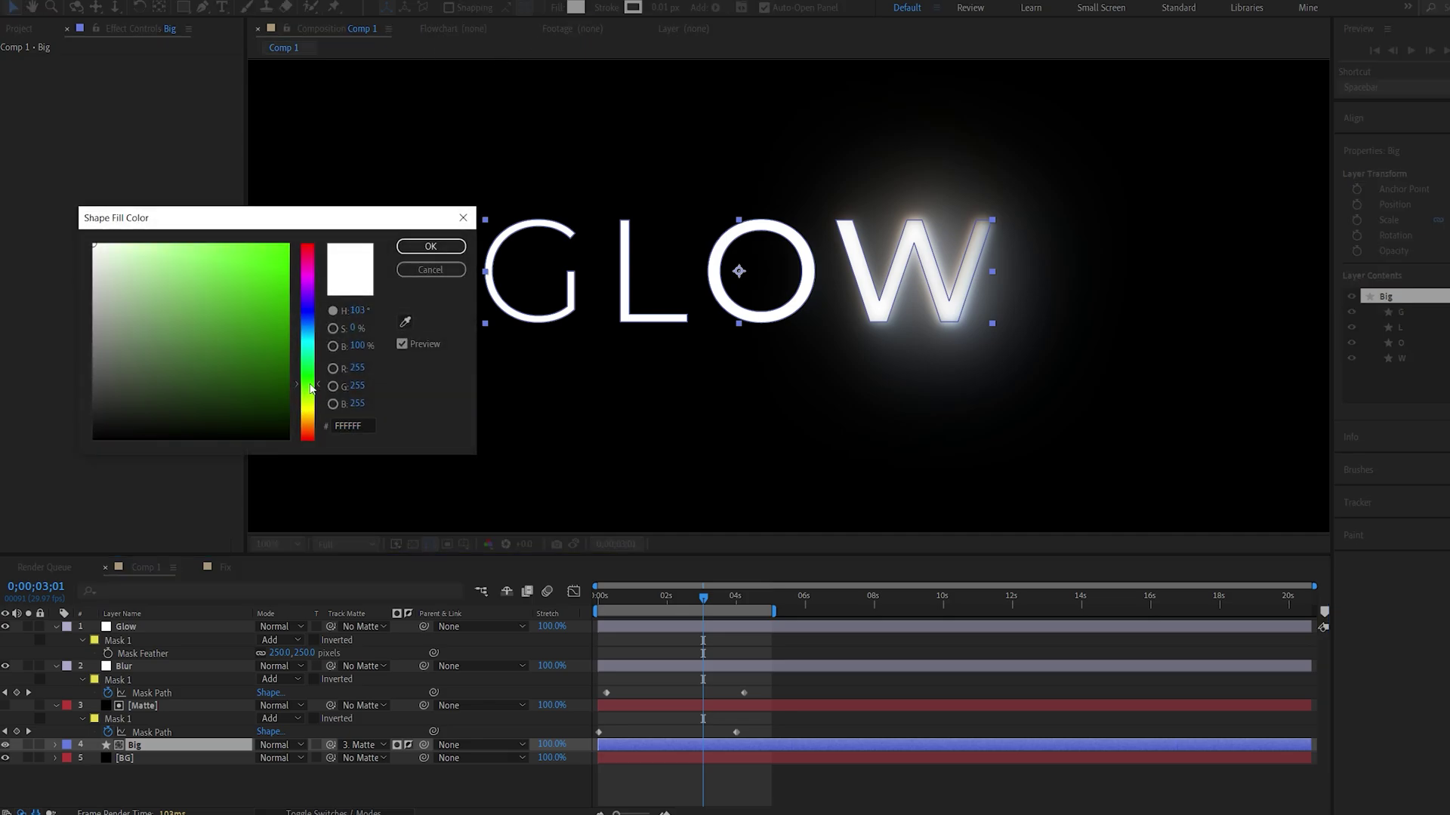
click(268, 237)
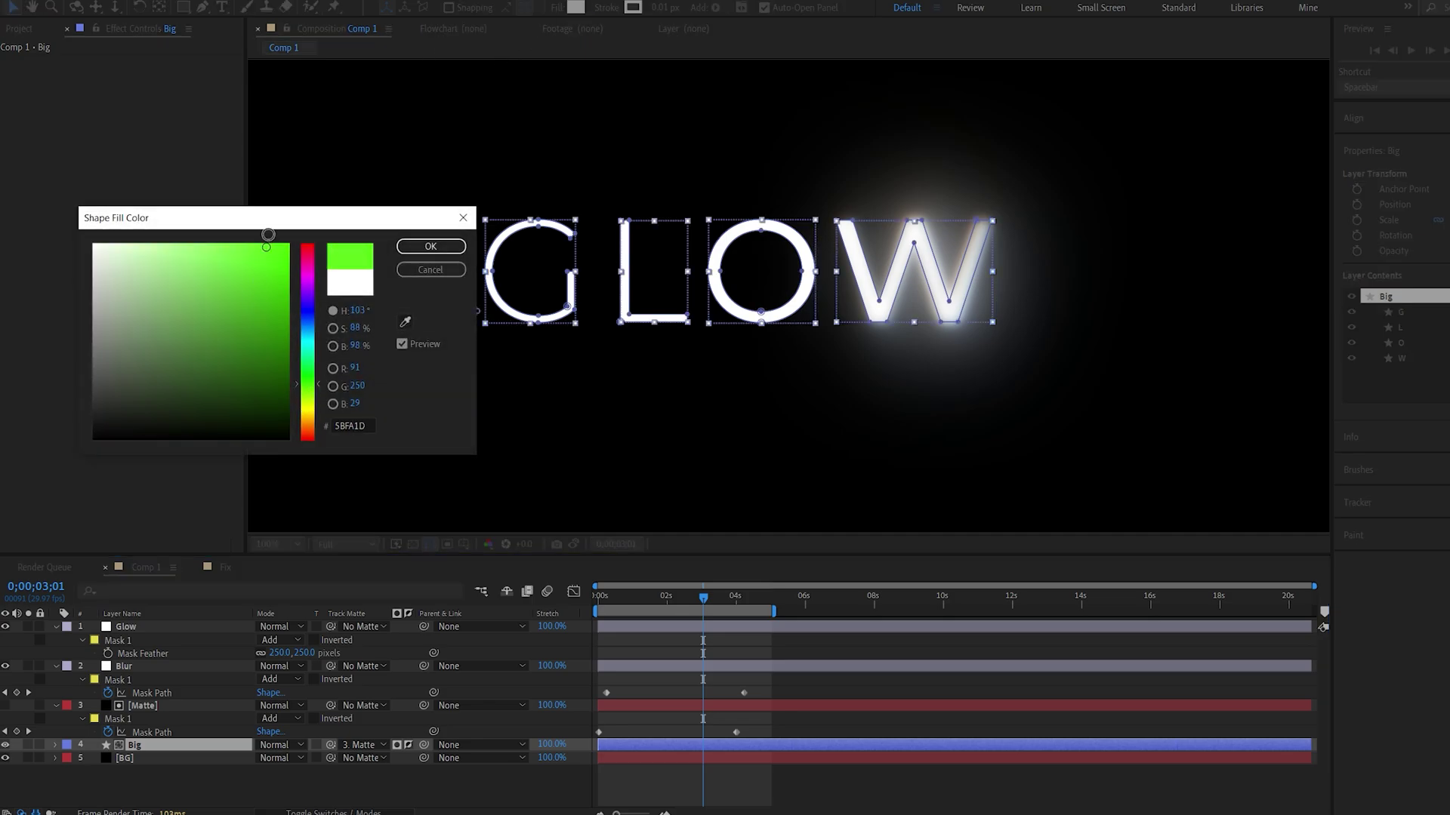
click(420, 254)
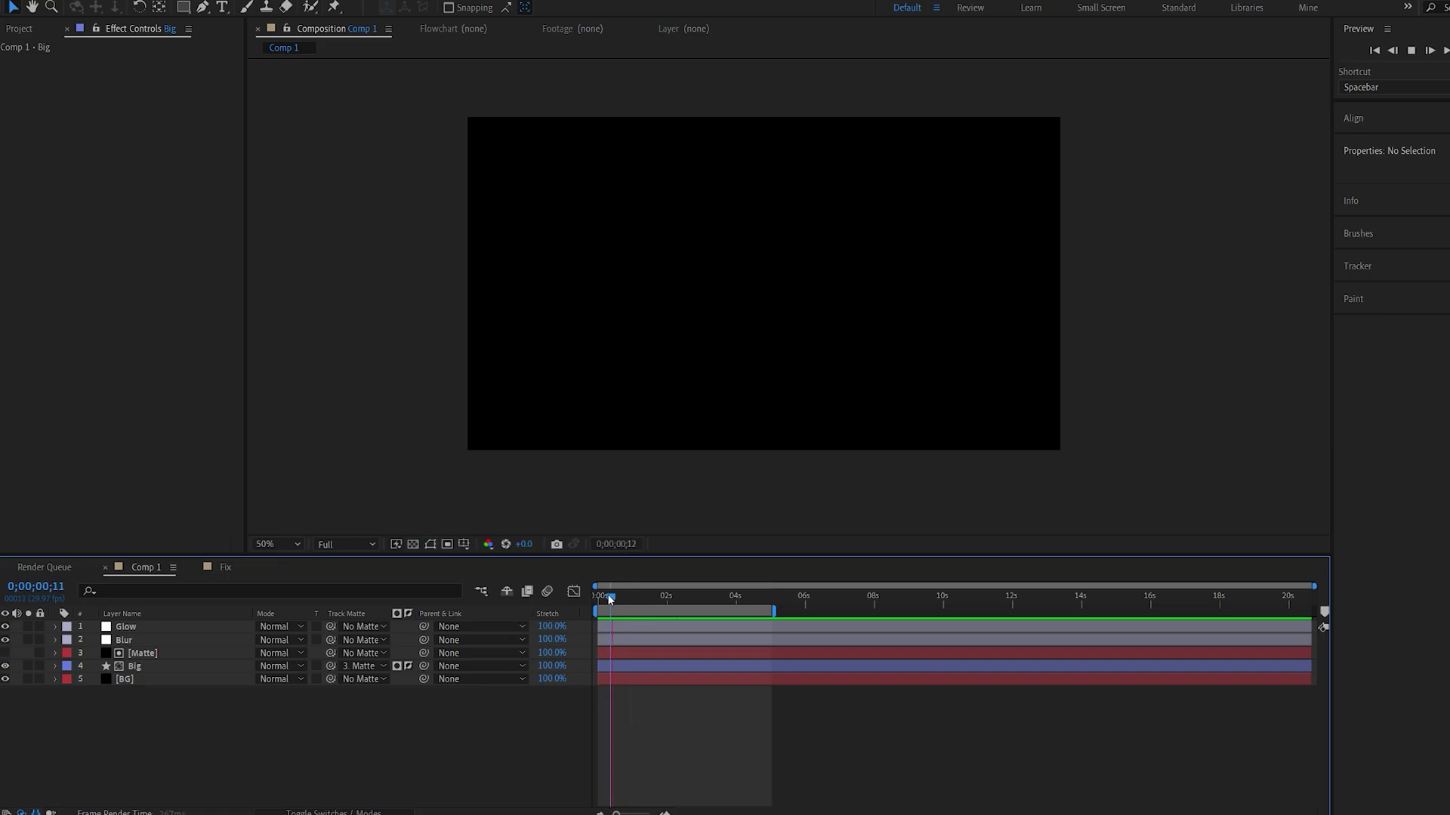